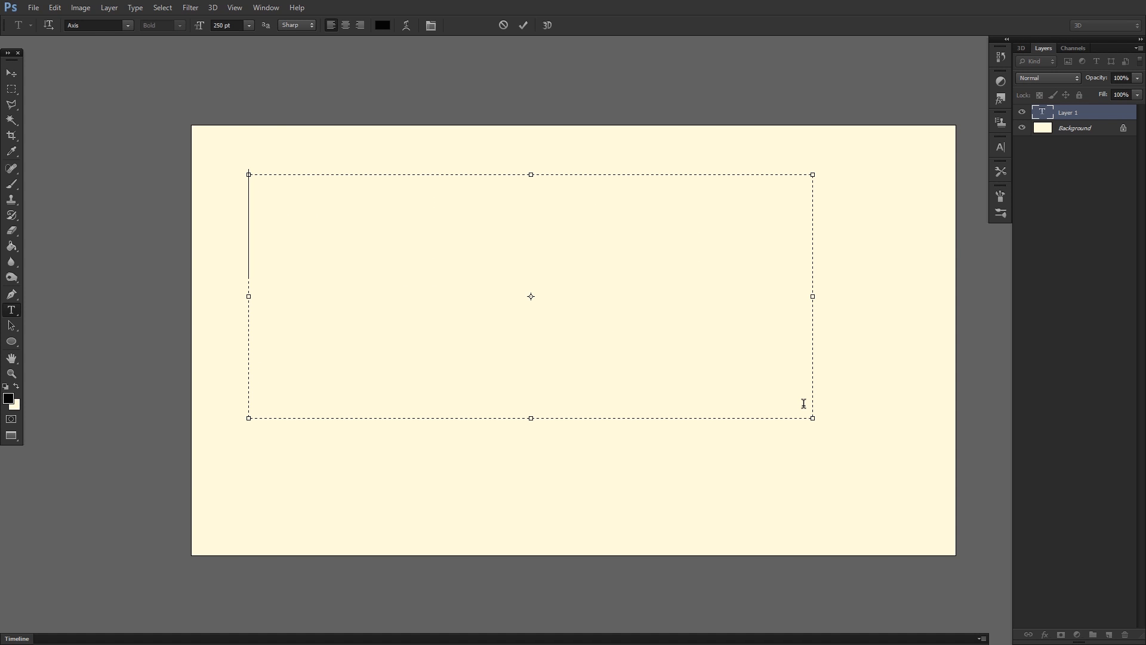
# Enter the text STYLISED in the empty text box and commit it.
pyautogui.write('STYLES')
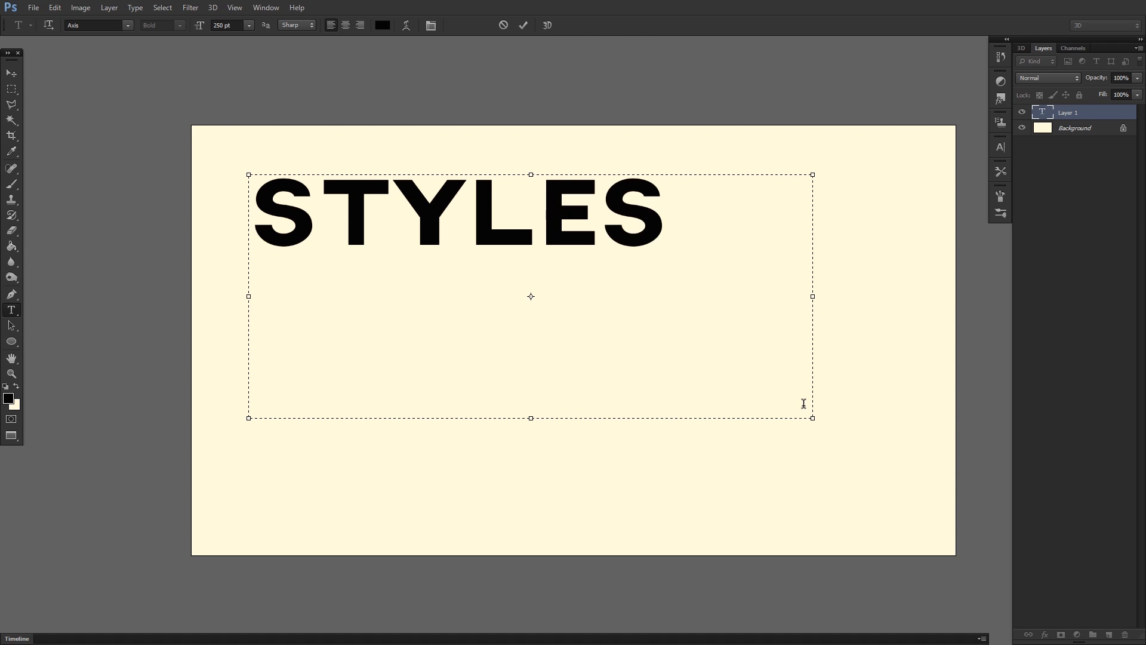
pyautogui.press('BackSpace')
pyautogui.press('BackSpace')
pyautogui.press('BackSpace')
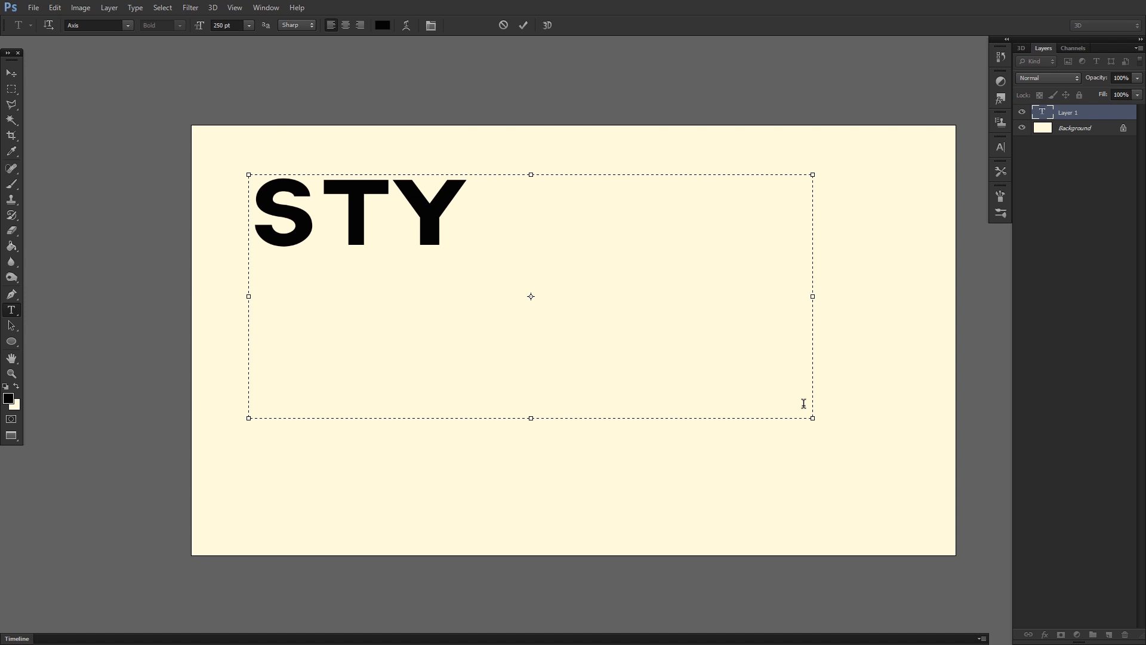
pyautogui.write('LISED')
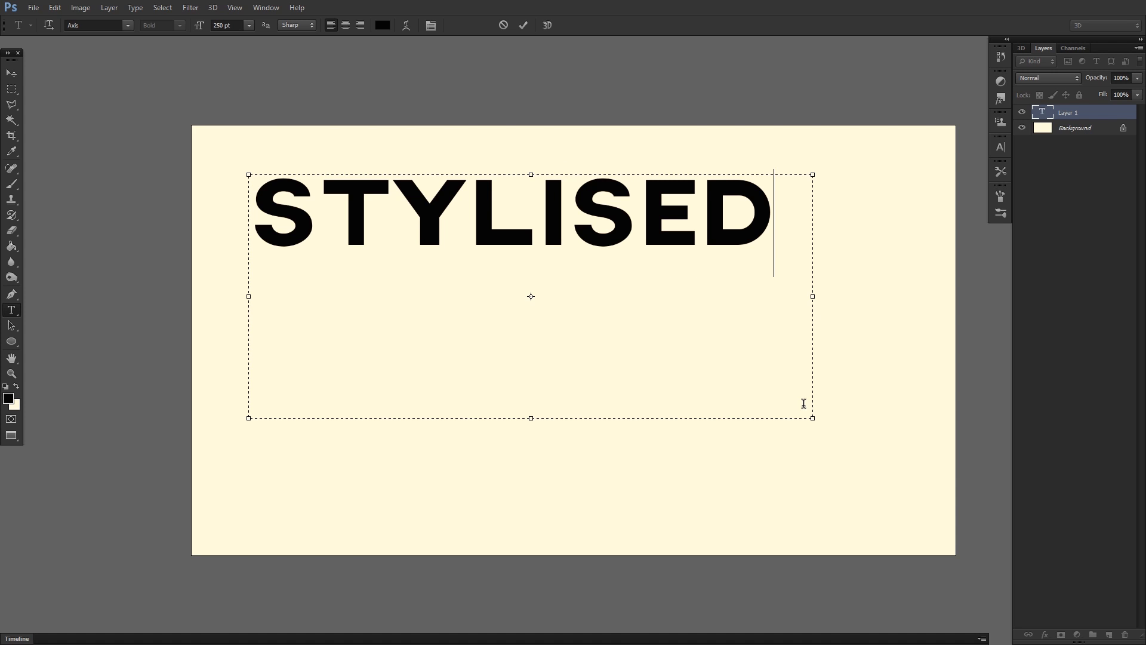
pyautogui.click(553, 170)
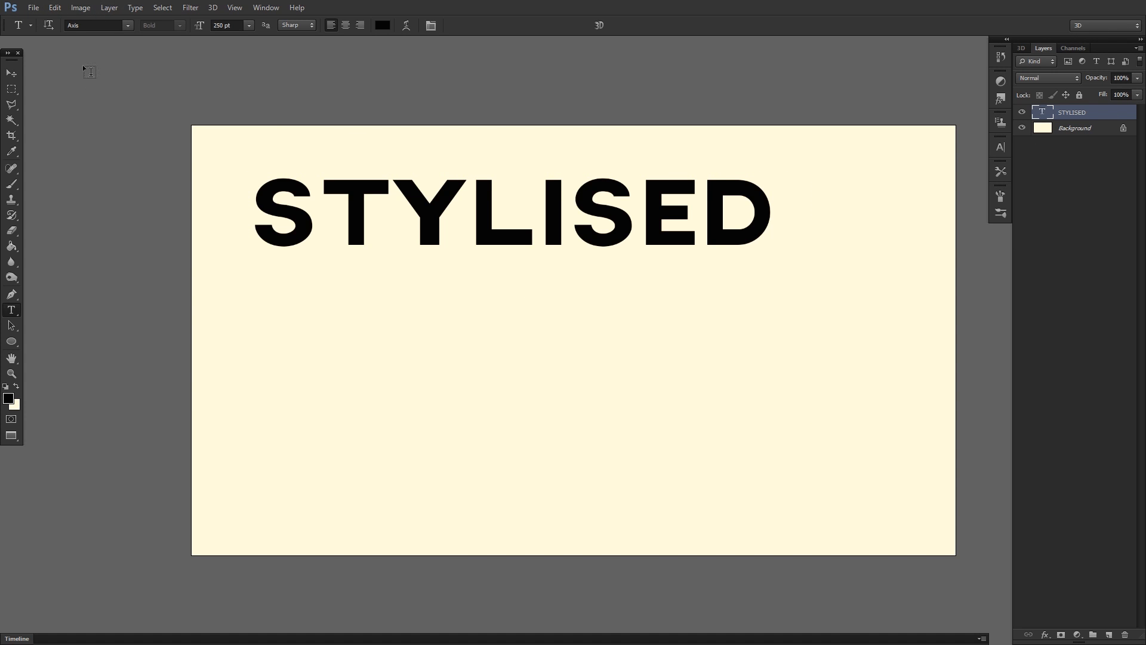
pyautogui.click(129, 25)
pyautogui.click(129, 25)
pyautogui.moveTo(236, 219); pyautogui.dragTo(426, 321)
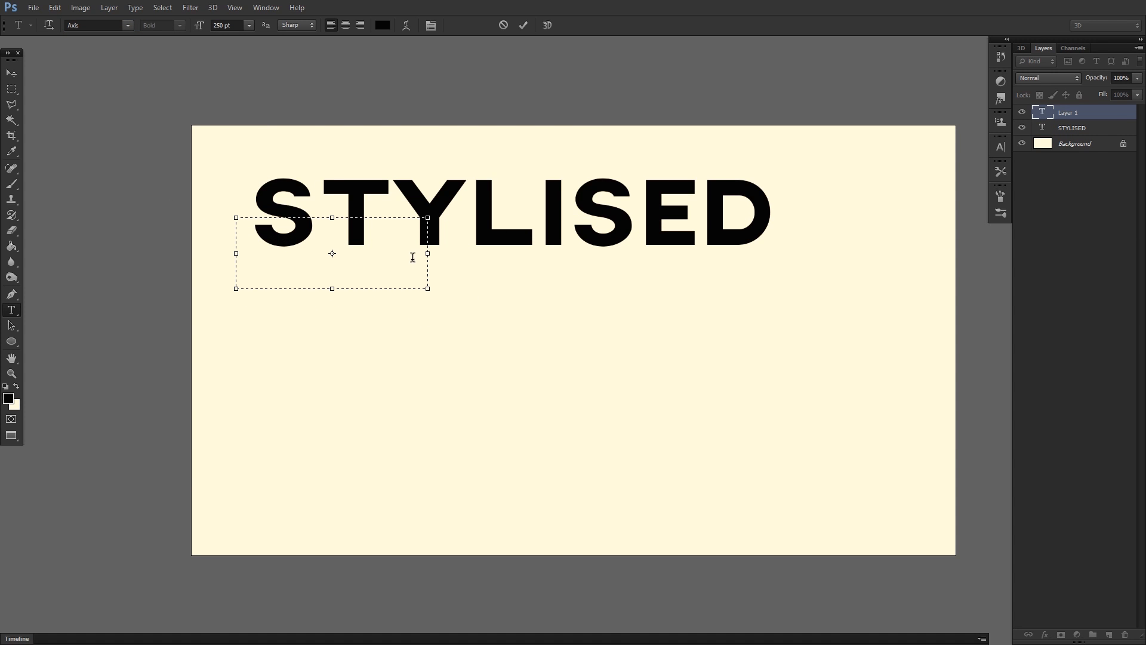
pyautogui.click(1073, 114)
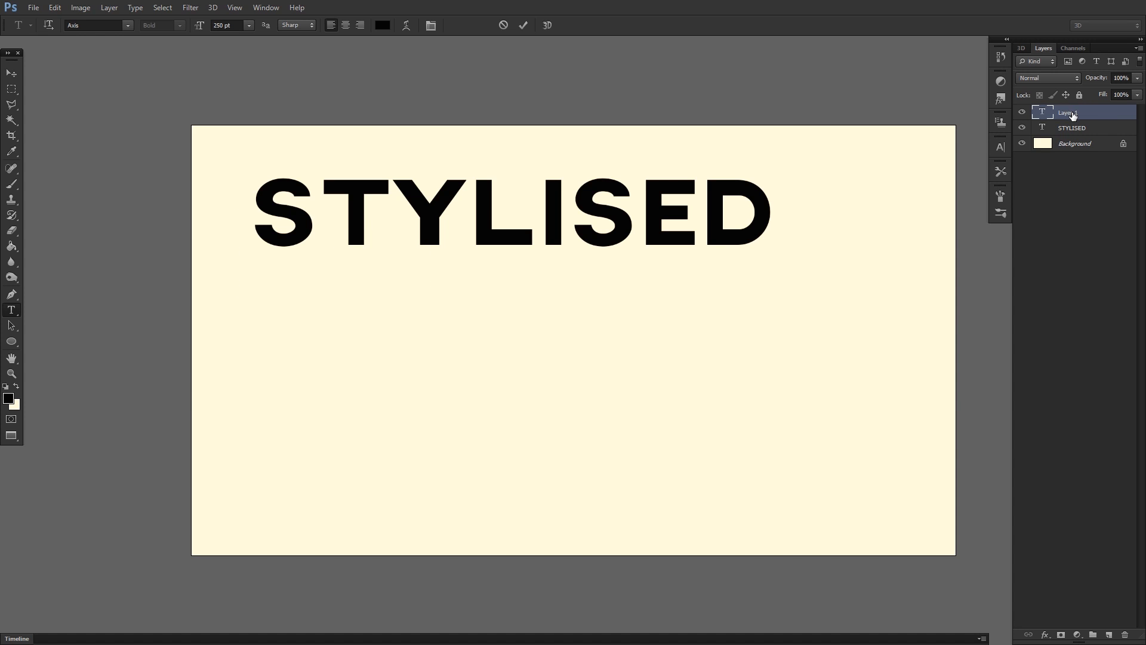
pyautogui.press('Delete')
# Set the tracking of the whole word STYLISED to 5 and commit the text edit.
pyautogui.moveTo(267, 195); pyautogui.dragTo(776, 208)
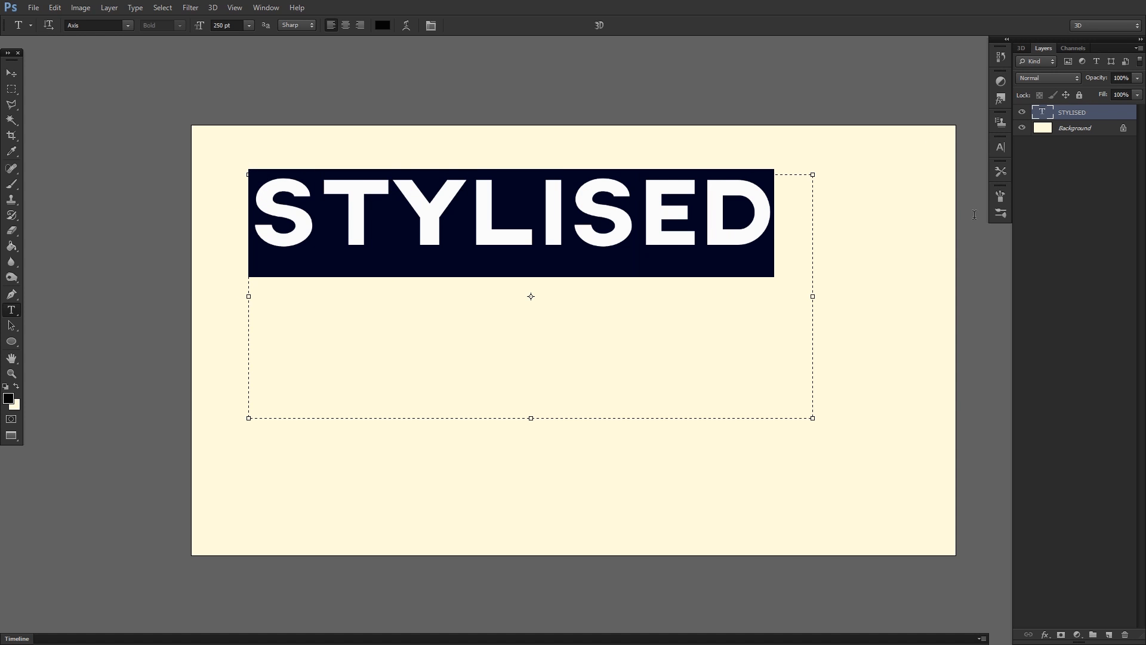
pyautogui.click(1000, 147)
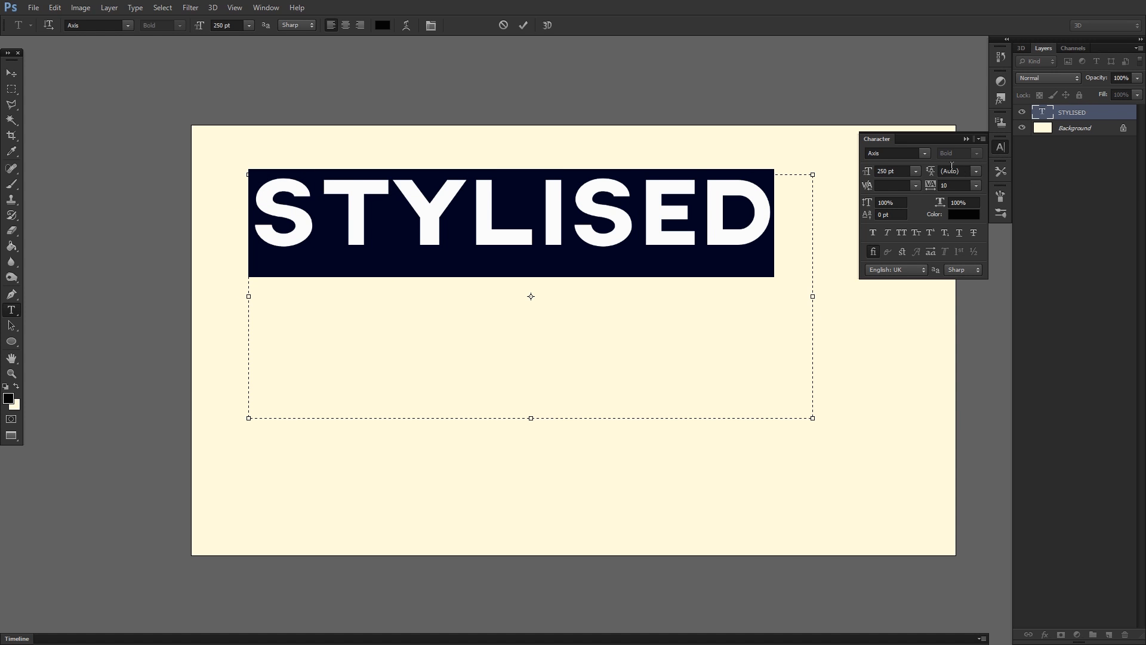
pyautogui.click(975, 185)
pyautogui.click(960, 305)
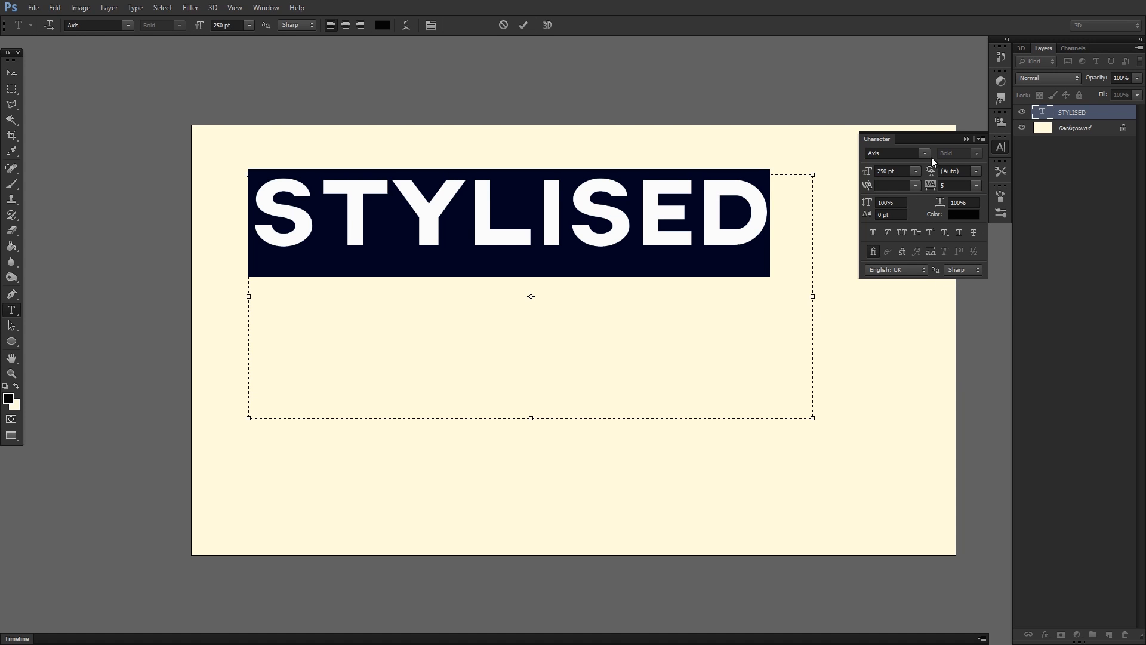
pyautogui.click(1000, 146)
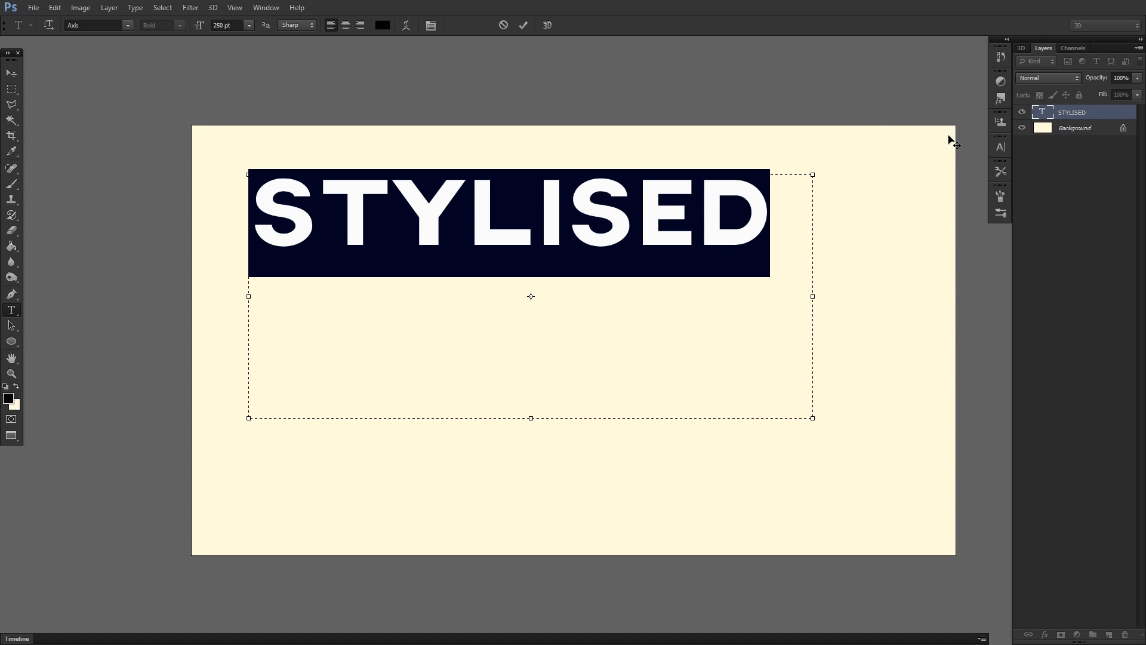
pyautogui.click(812, 241)
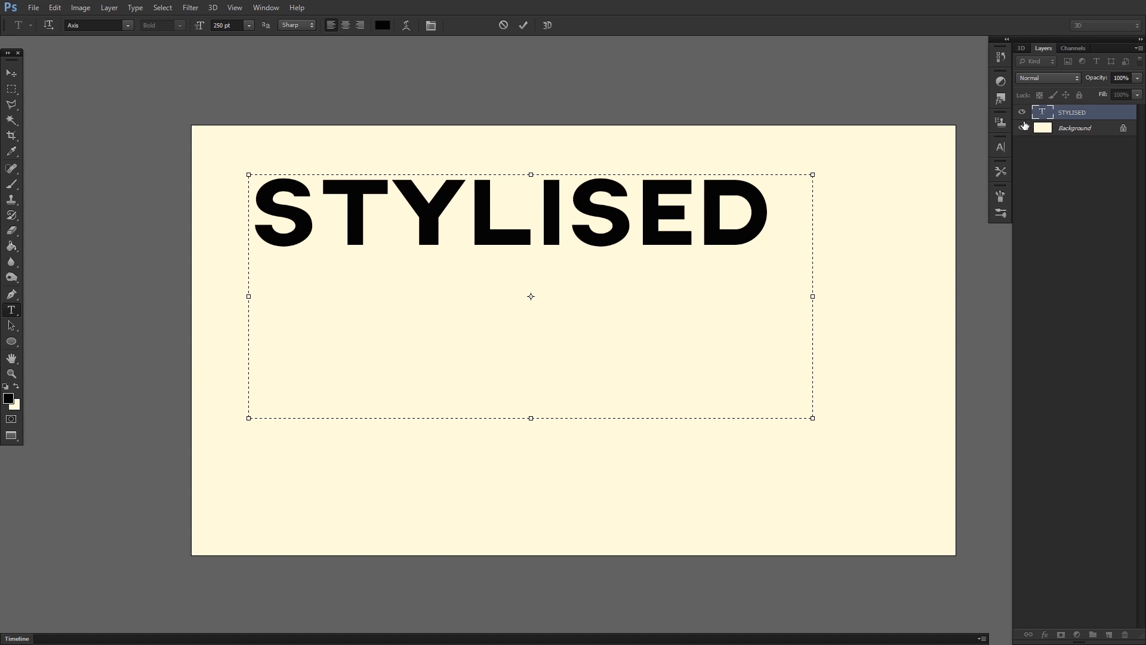
pyautogui.hotkey('ctrl', 'Return')
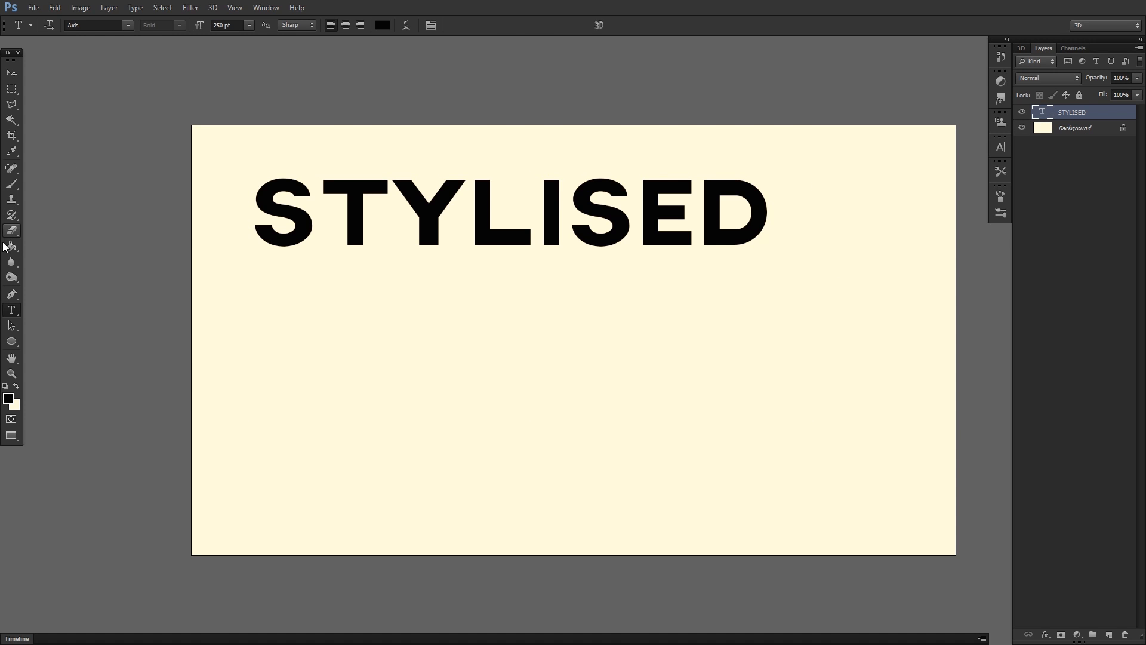
# Add a Bevel & Emboss to the STYLISED layer with depth 1000%, size 250 px, soften 16 px and direction Down.
pyautogui.doubleClick(1116, 113)
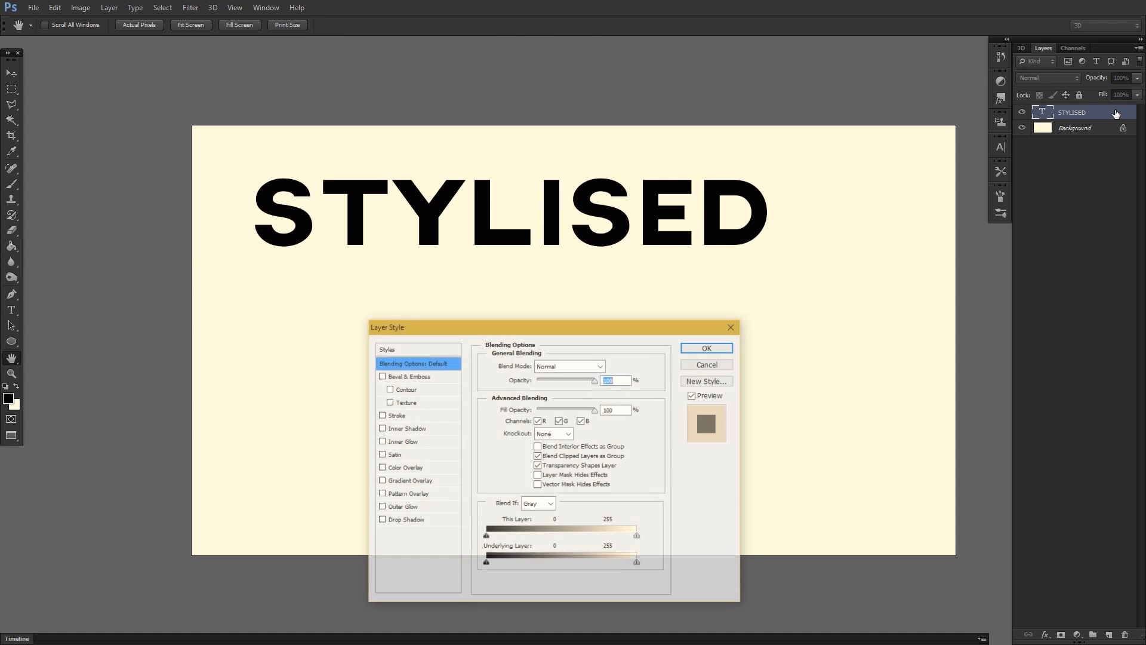
pyautogui.click(381, 376)
pyautogui.moveTo(383, 325); pyautogui.dragTo(436, 243)
pyautogui.click(486, 293)
pyautogui.moveTo(588, 312); pyautogui.dragTo(648, 313)
pyautogui.moveTo(657, 243); pyautogui.dragTo(646, 291)
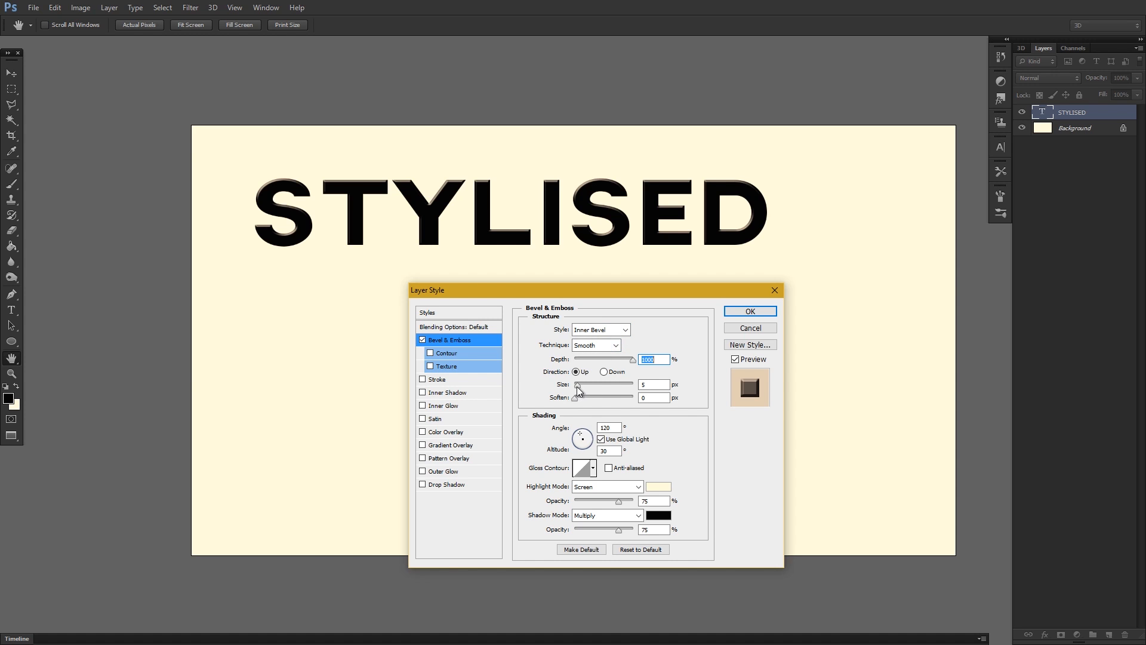
pyautogui.moveTo(577, 386); pyautogui.dragTo(650, 389)
pyautogui.moveTo(574, 398); pyautogui.dragTo(634, 399)
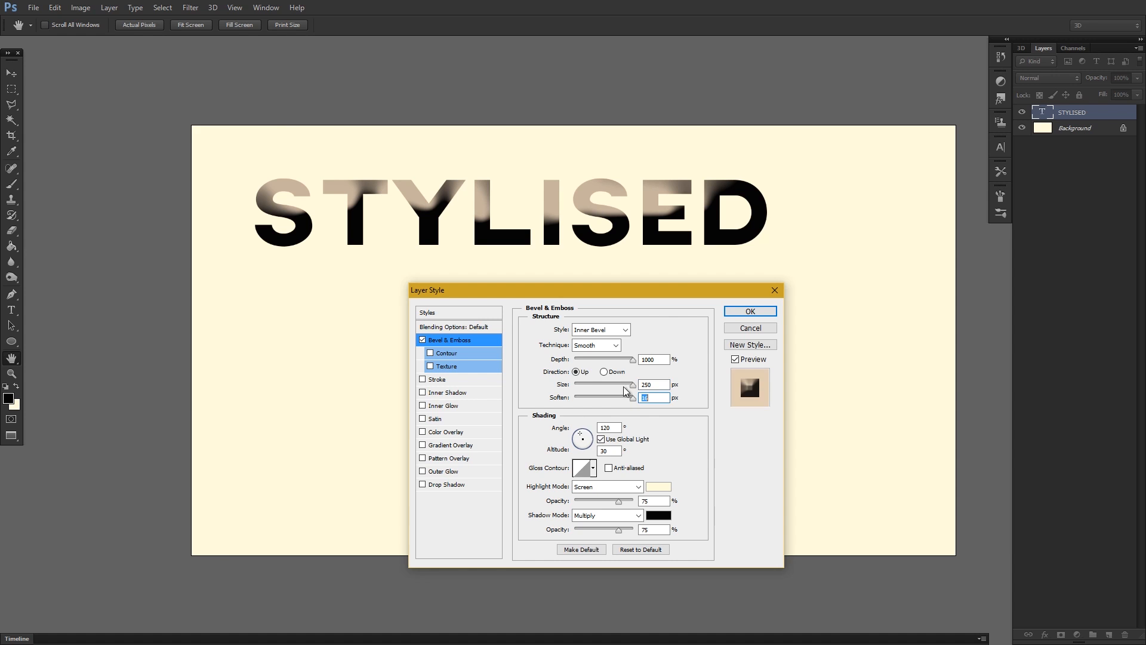
pyautogui.click(604, 372)
# Turn off global light for the bevel and set its shading angle to 14° and altitude to 68°.
pyautogui.moveTo(625, 291)
pyautogui.mouseDown()
pyautogui.moveTo(635, 272)
pyautogui.moveTo(718, 262)
pyautogui.mouseUp()
pyautogui.moveTo(668, 405); pyautogui.dragTo(681, 406)
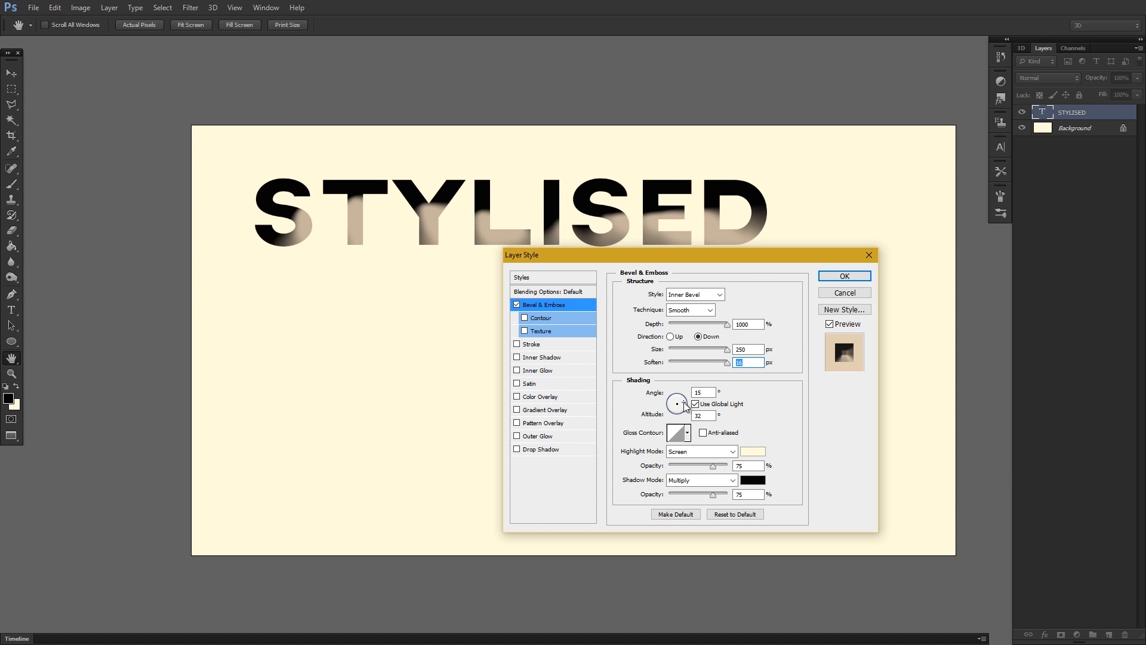
pyautogui.moveTo(683, 402); pyautogui.dragTo(684, 402)
pyautogui.click(695, 404)
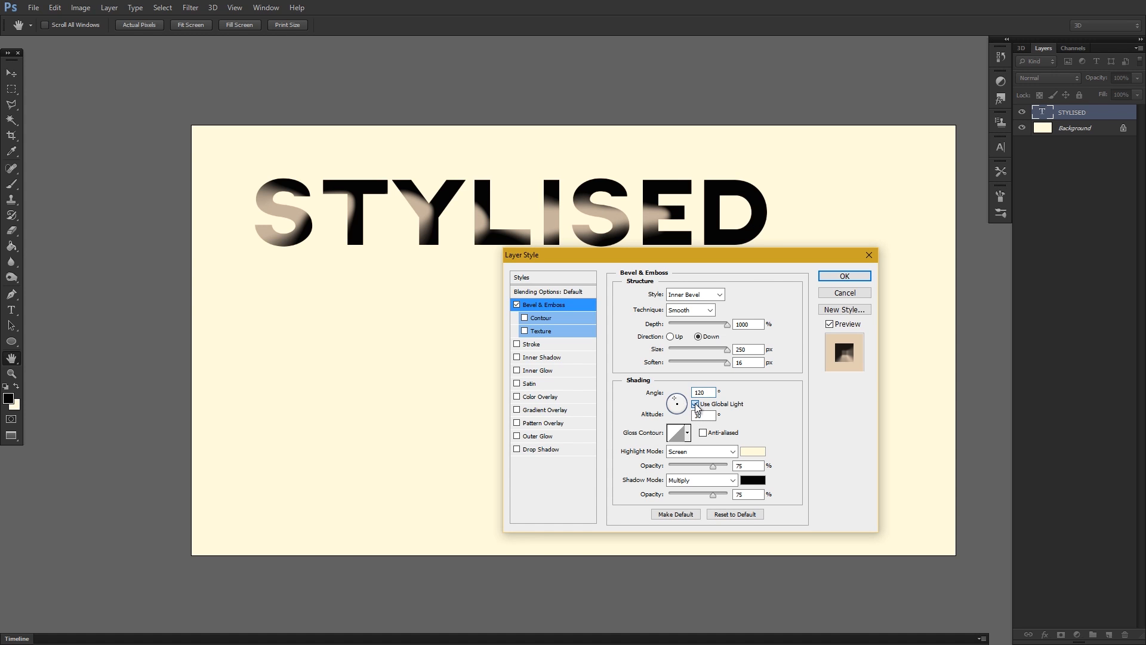
pyautogui.doubleClick(705, 416)
pyautogui.doubleClick(707, 392)
pyautogui.write('14')
pyautogui.doubleClick(709, 416)
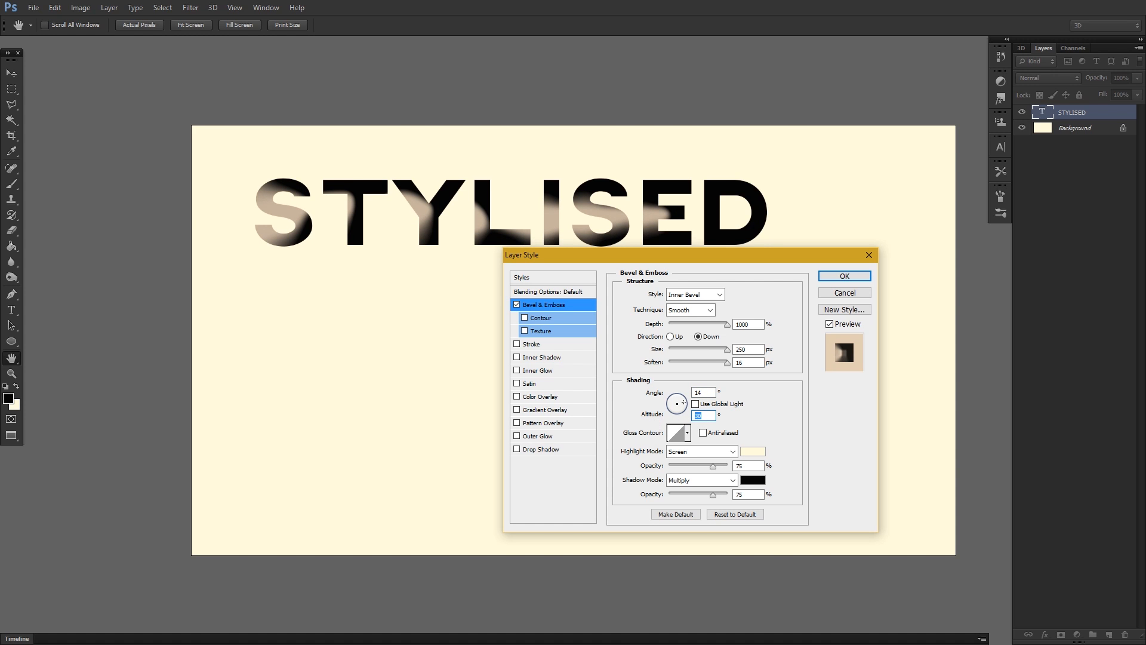
pyautogui.write('68')
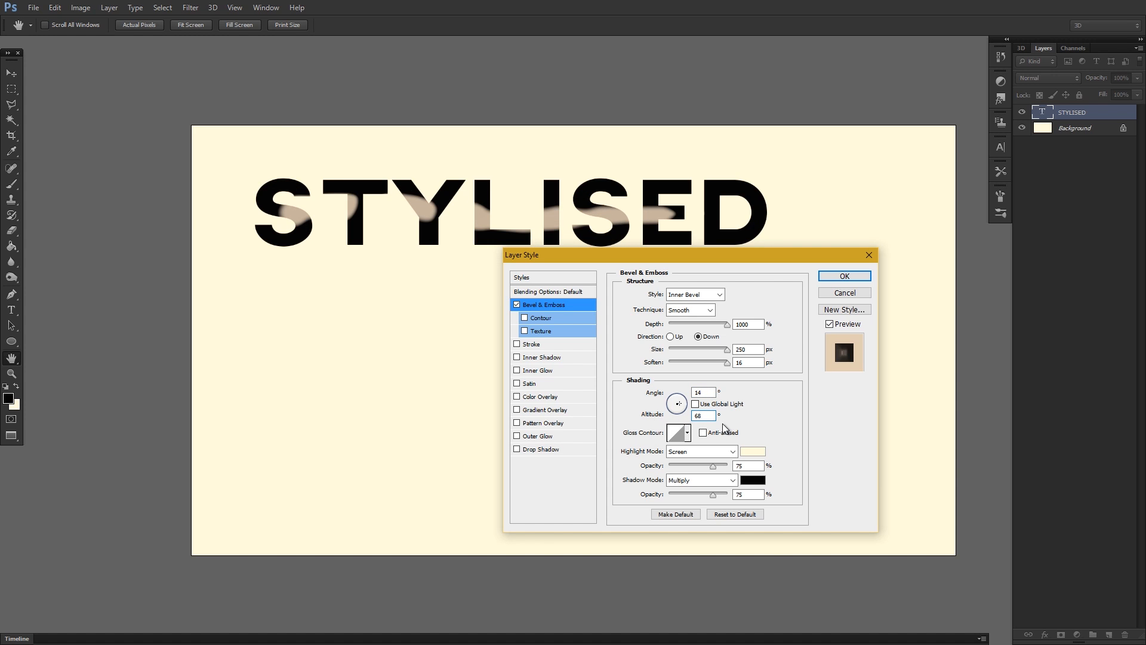
# Apply the double-peaked preset as the bevel's gloss contour.
pyautogui.click(687, 432)
pyautogui.click(656, 481)
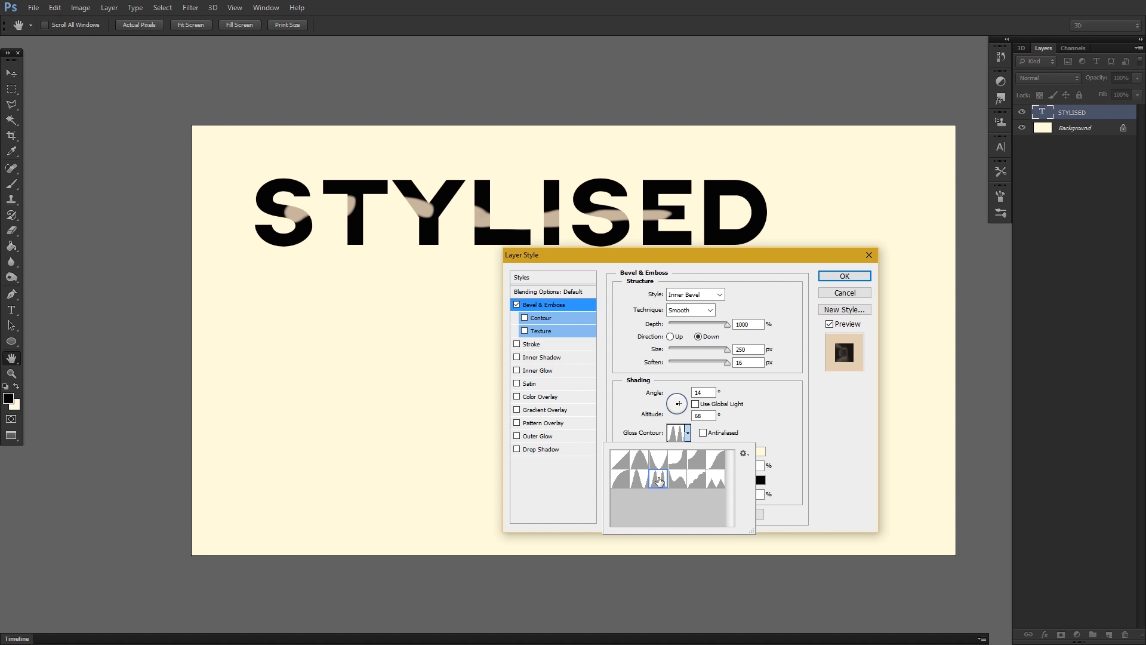
pyautogui.click(758, 426)
# Set the bevel's highlight mode to Hue and its shadow mode to Overlay.
pyautogui.click(733, 451)
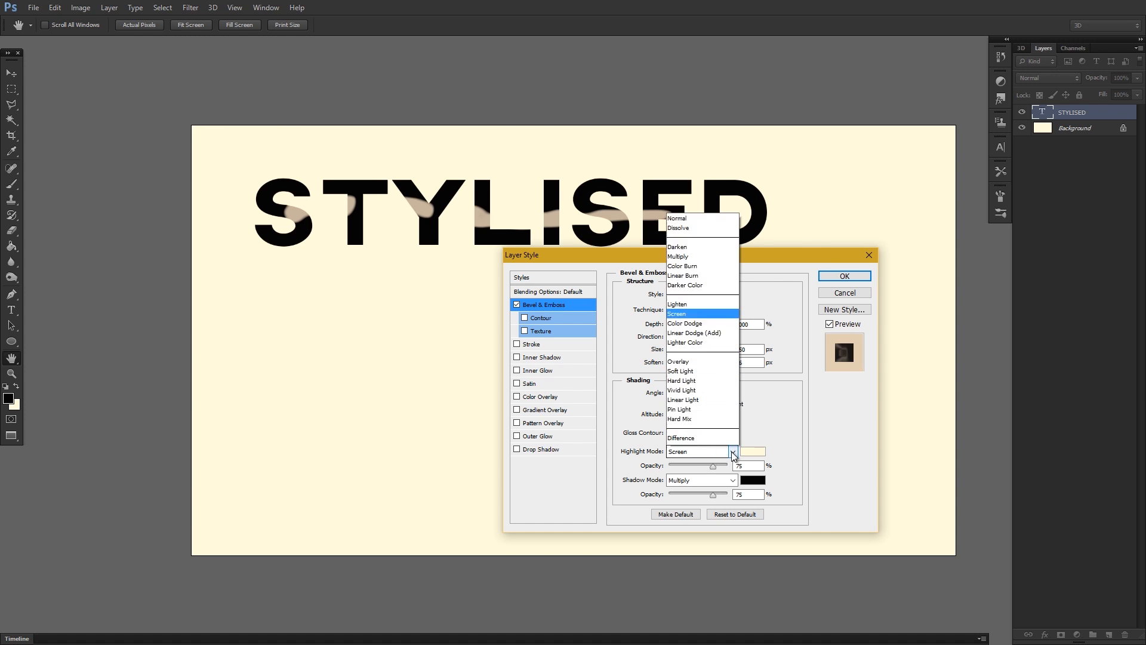
pyautogui.click(710, 412)
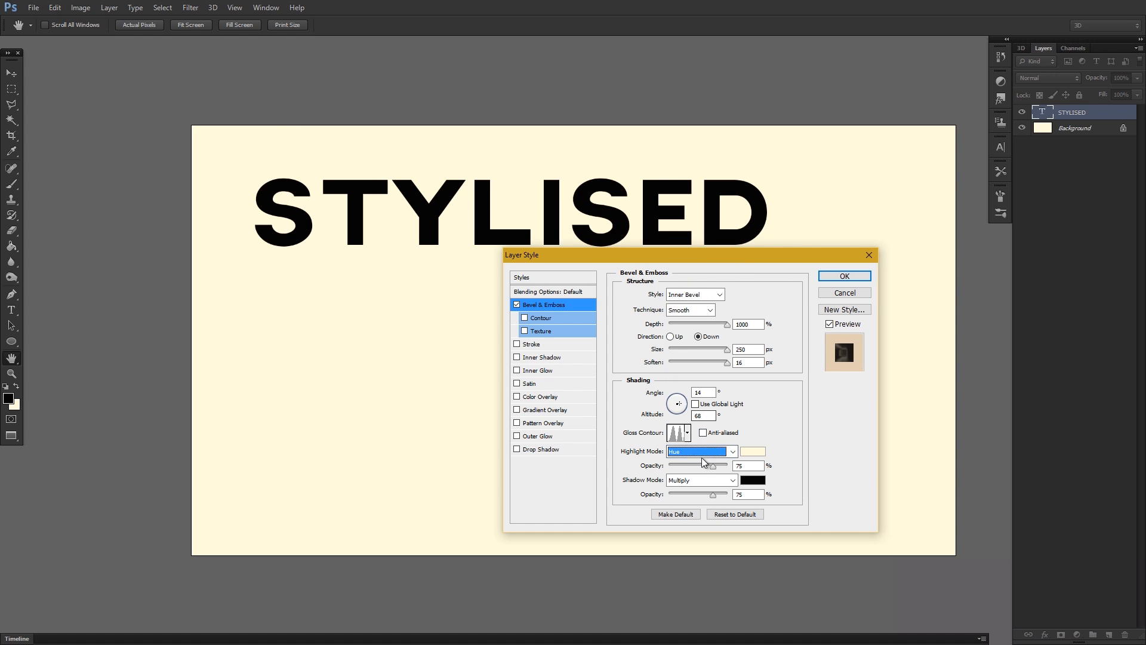
pyautogui.click(736, 481)
pyautogui.click(713, 330)
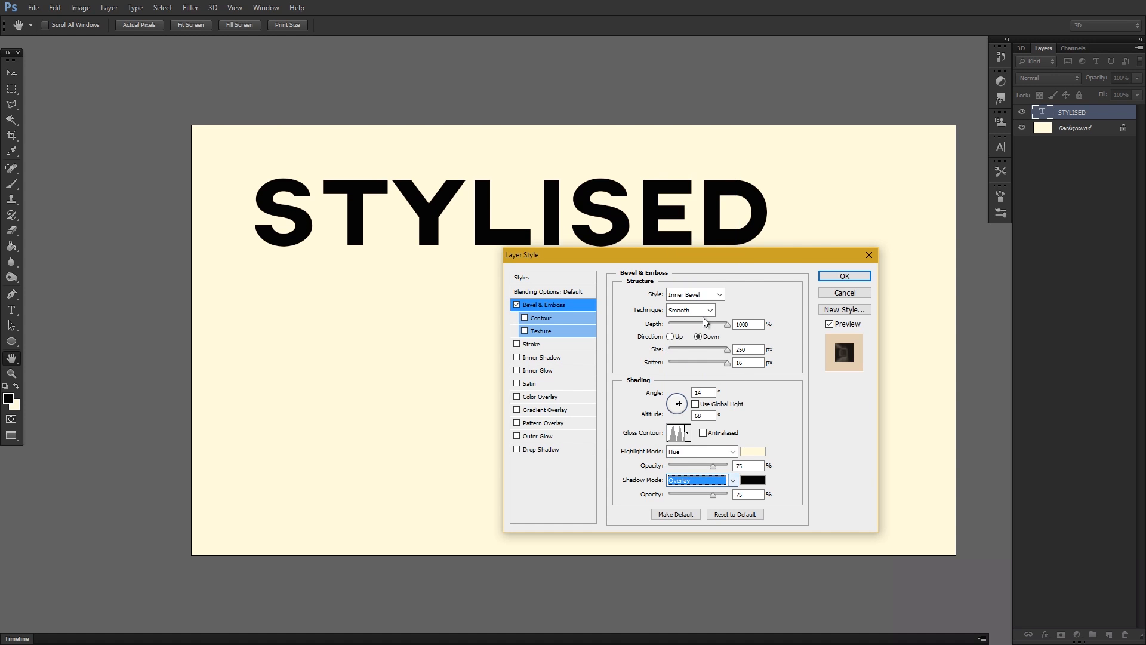
# Set the bevel's shadow colour to pure red (ff0000), highlight opacity to 0% and shadow opacity to 100%.
pyautogui.click(748, 481)
pyautogui.click(783, 289)
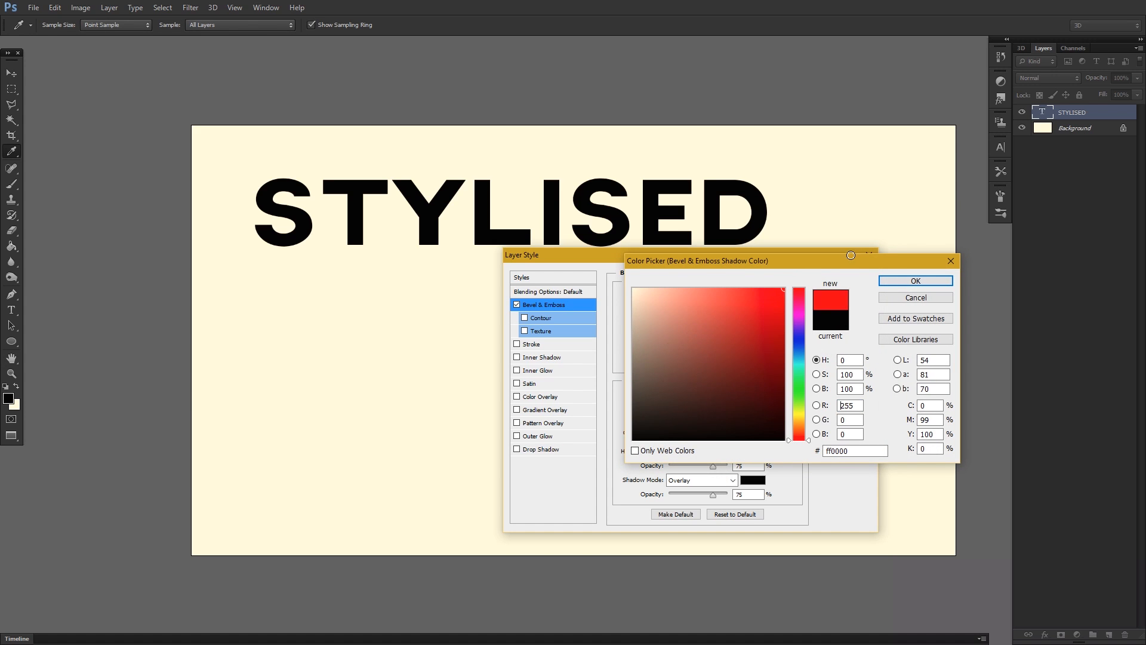
pyautogui.click(920, 282)
pyautogui.moveTo(713, 465); pyautogui.dragTo(729, 495)
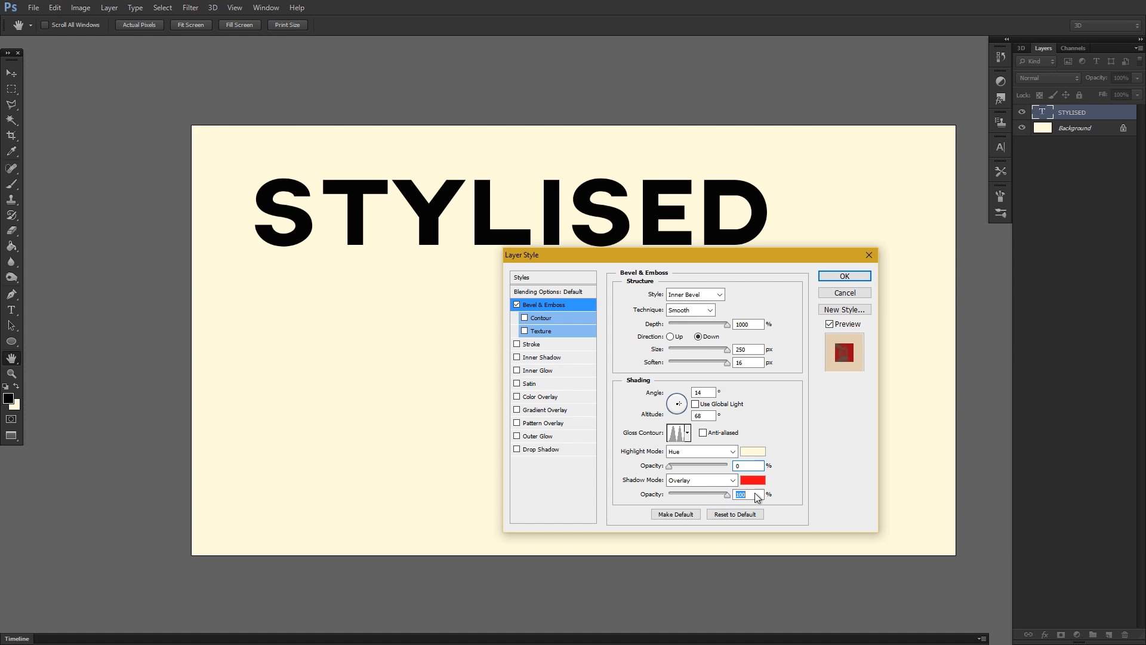
# Add a Stroke effect to the text with a vivid blue colour and a size of 73 px.
pyautogui.click(531, 344)
pyautogui.moveTo(665, 293); pyautogui.dragTo(808, 314)
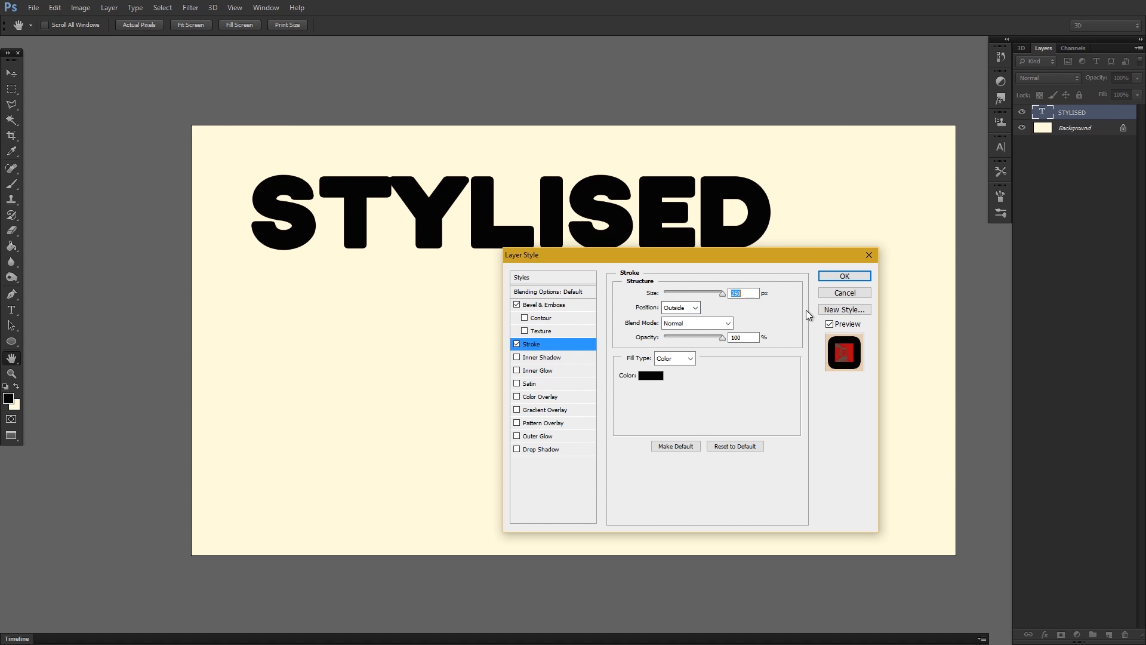
pyautogui.click(650, 375)
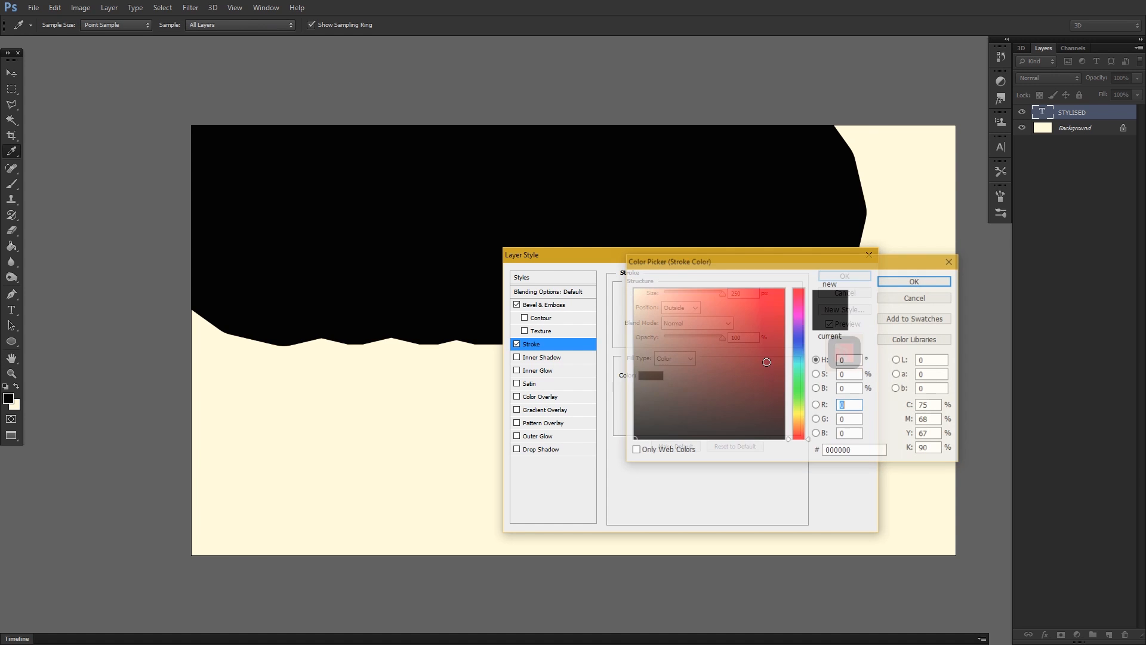
pyautogui.click(785, 288)
pyautogui.click(914, 281)
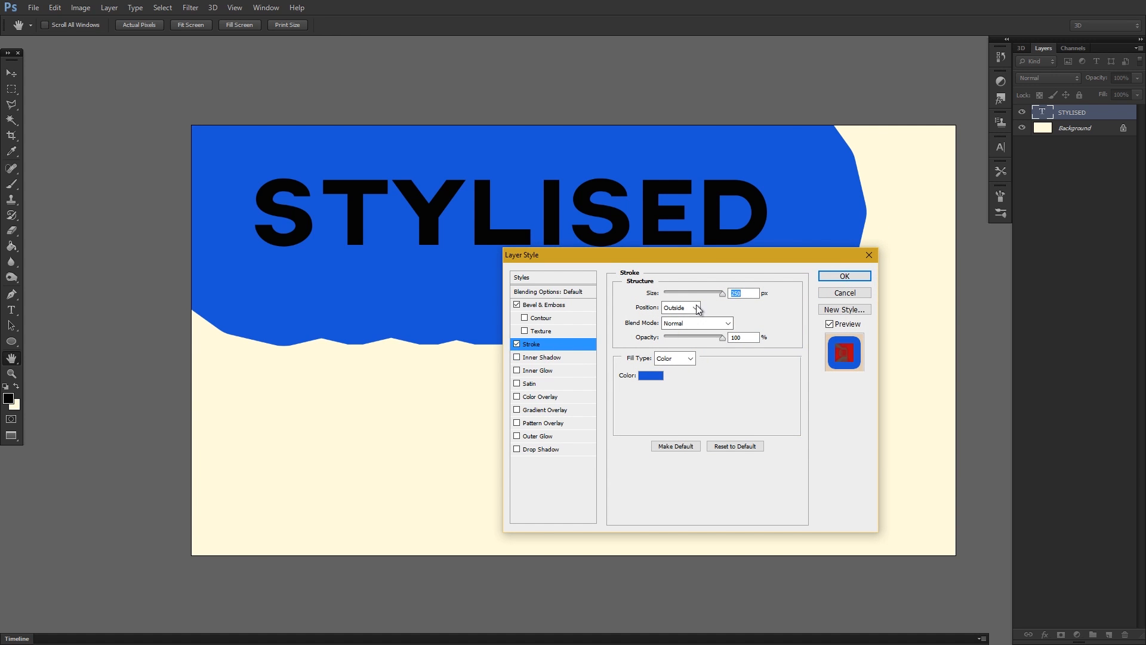
pyautogui.moveTo(724, 297); pyautogui.dragTo(689, 297)
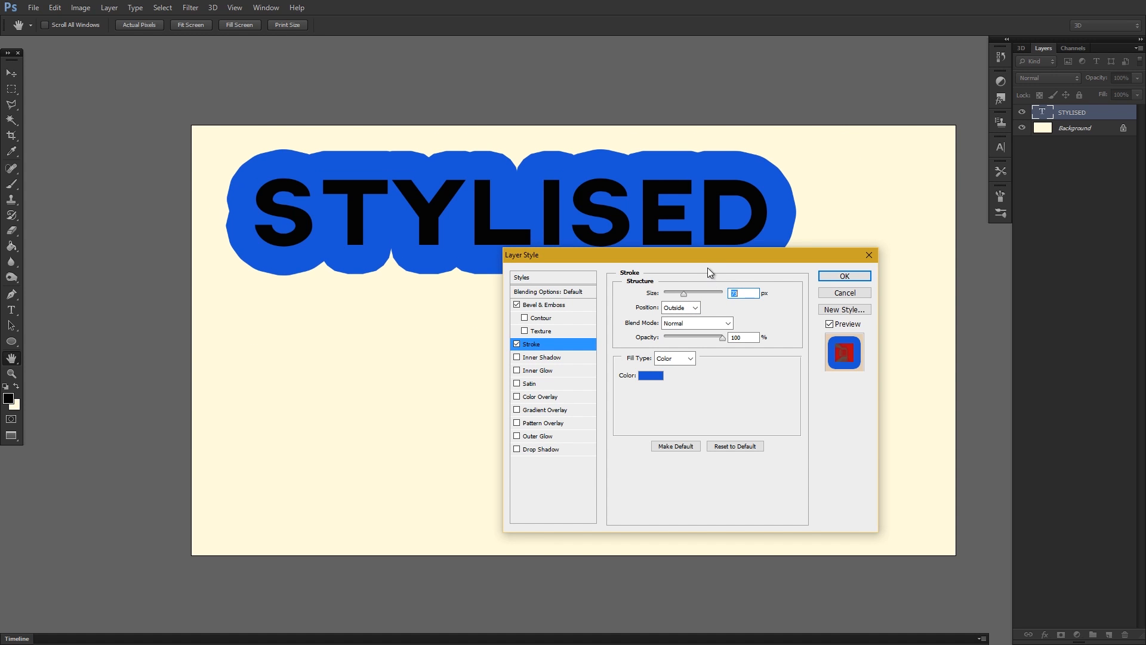
# Set the stroke's opacity to 56%, blend mode to Multiply and position to Inside.
pyautogui.moveTo(721, 337); pyautogui.dragTo(697, 337)
pyautogui.click(707, 325)
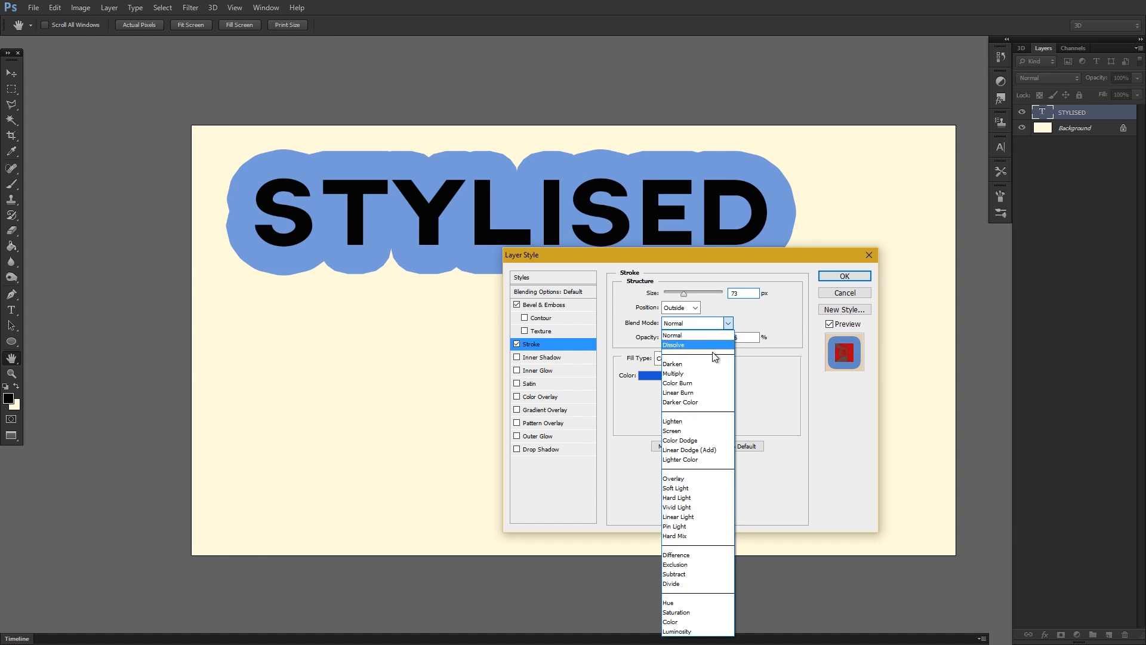
pyautogui.click(707, 379)
pyautogui.click(680, 308)
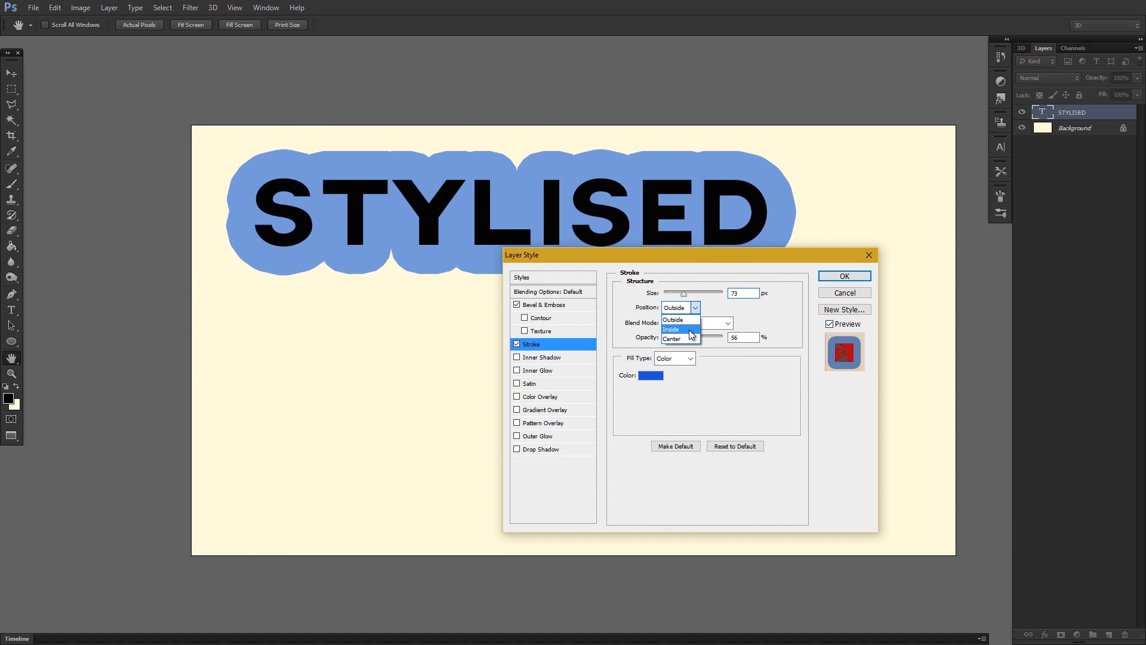
pyautogui.click(687, 330)
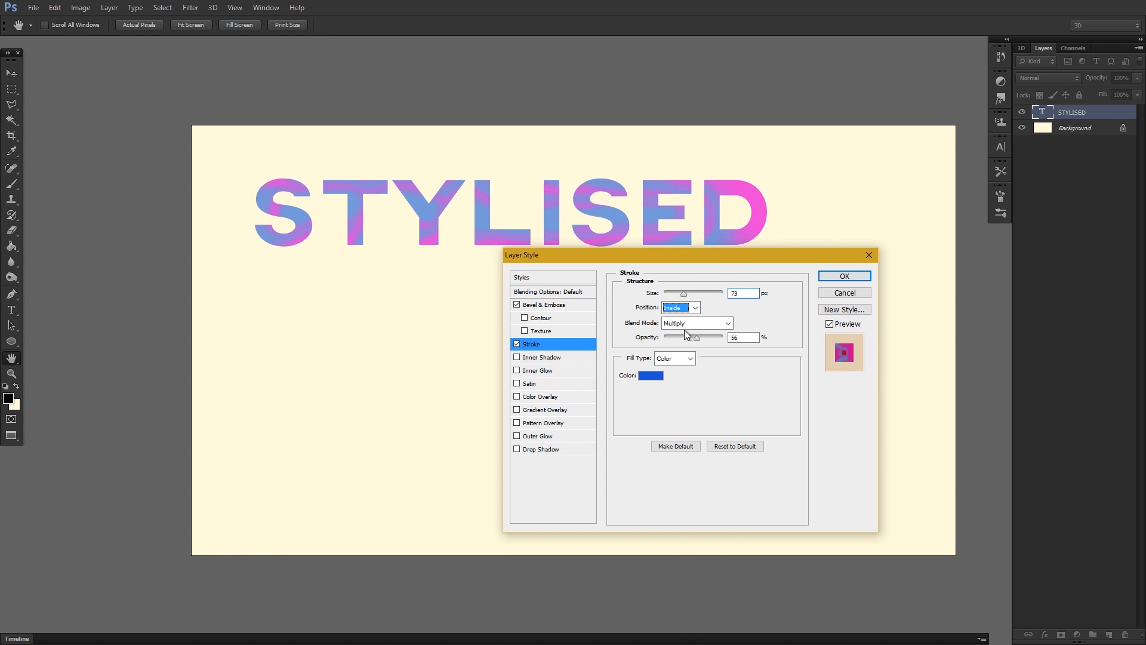
# Add an Inner Shadow effect to the text with blend mode Lighten and a bright red colour.
pyautogui.click(544, 358)
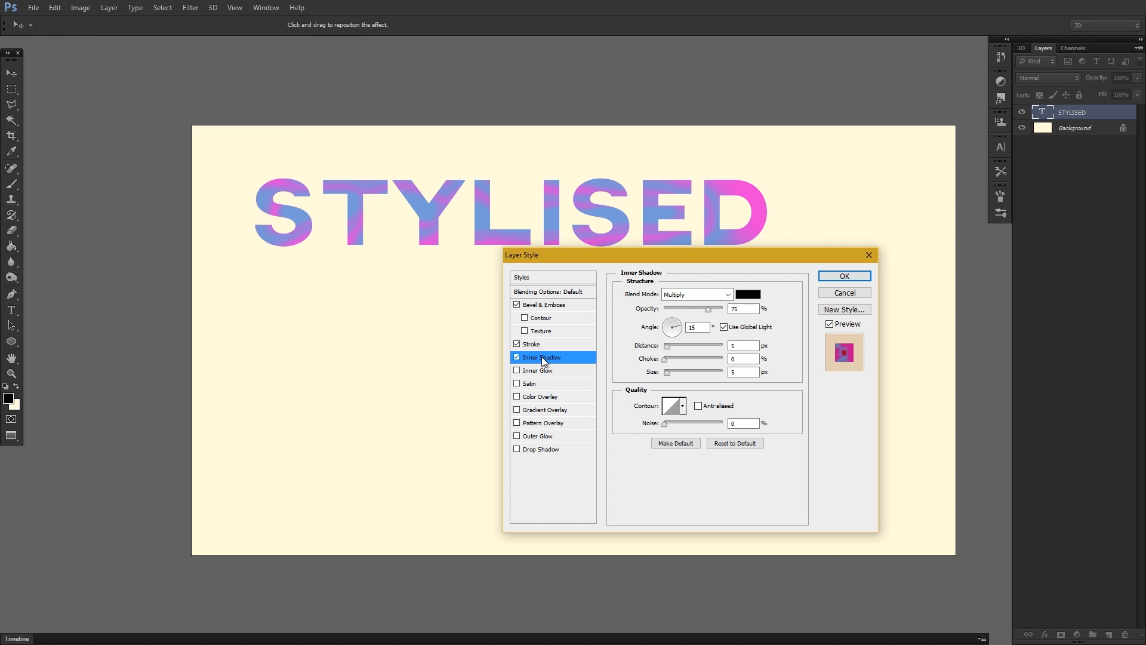
pyautogui.click(728, 295)
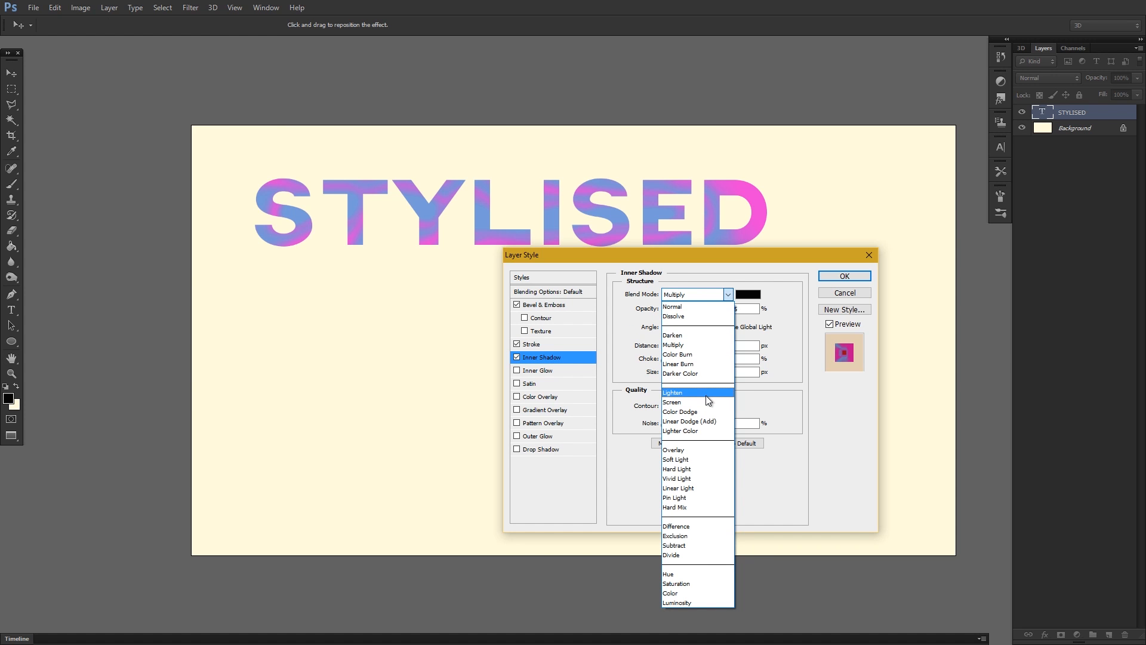
pyautogui.click(674, 392)
pyautogui.click(747, 294)
pyautogui.write('255')
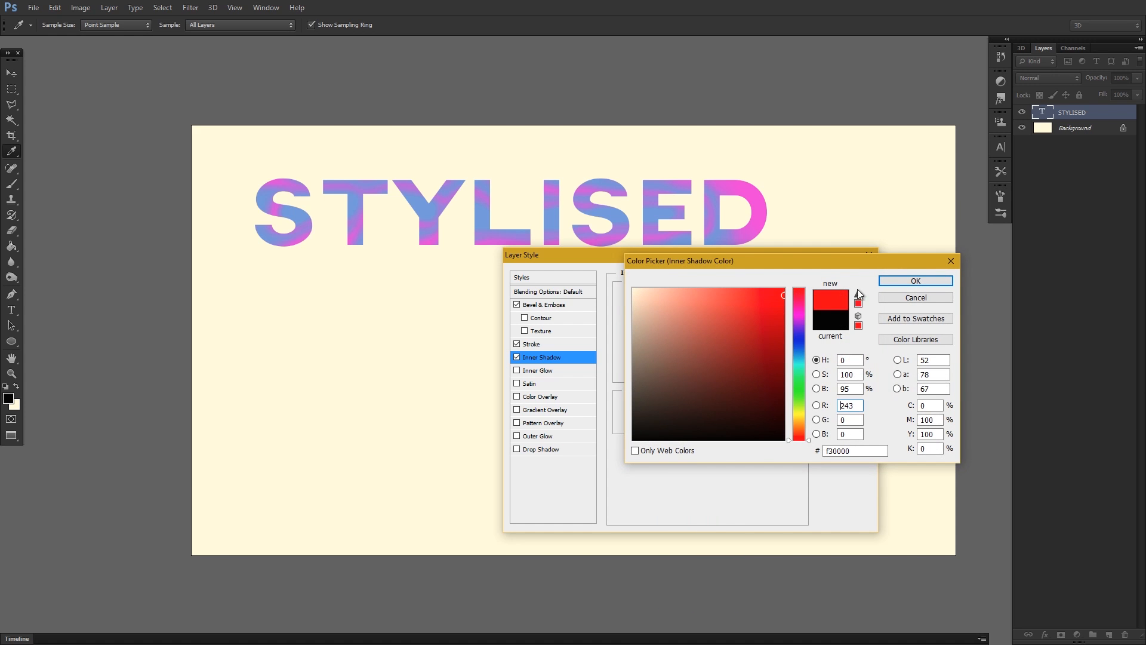
pyautogui.click(916, 280)
# Turn off global light for the inner shadow and set angle -112°, distance 35 px, choke 57% and size 161 px.
pyautogui.moveTo(676, 329); pyautogui.dragTo(644, 323)
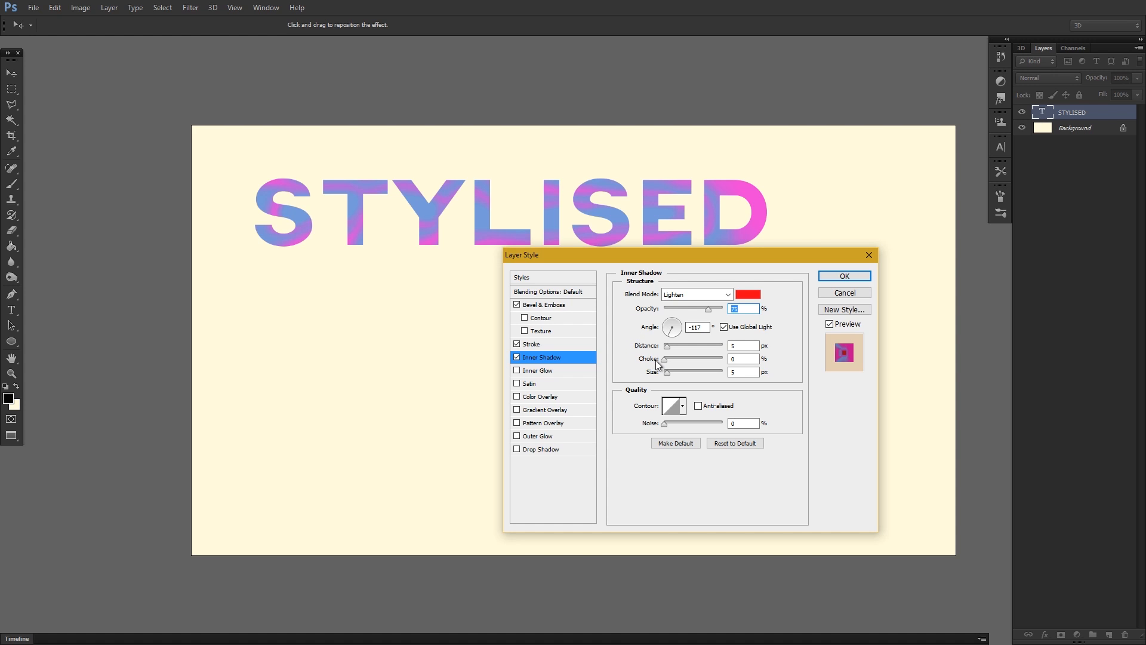
pyautogui.click(724, 326)
pyautogui.moveTo(664, 333); pyautogui.dragTo(673, 343)
pyautogui.moveTo(669, 345); pyautogui.dragTo(700, 370)
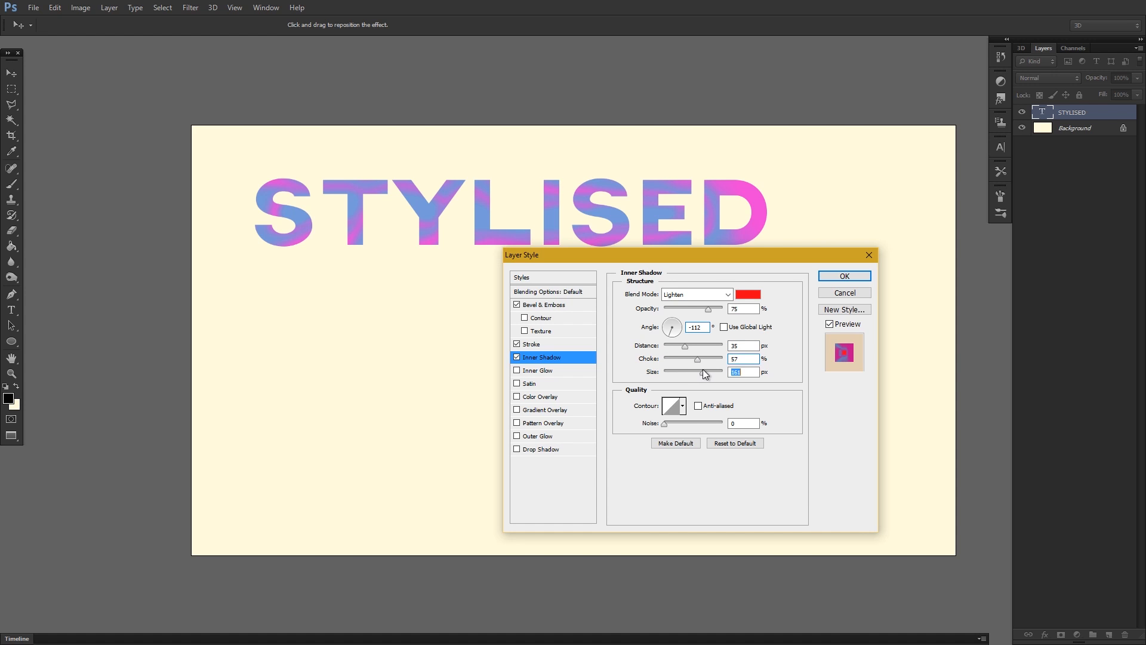
# Choose a different preset contour for the inner shadow, make it anti-aliased and increase its noise.
pyautogui.click(680, 411)
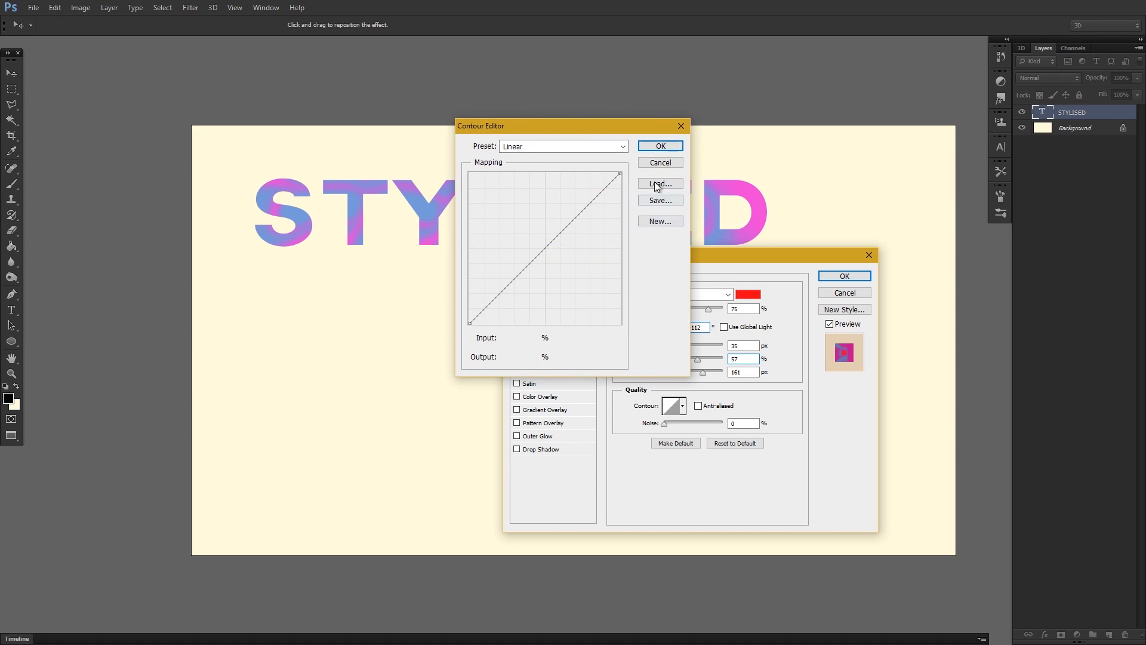
pyautogui.click(660, 163)
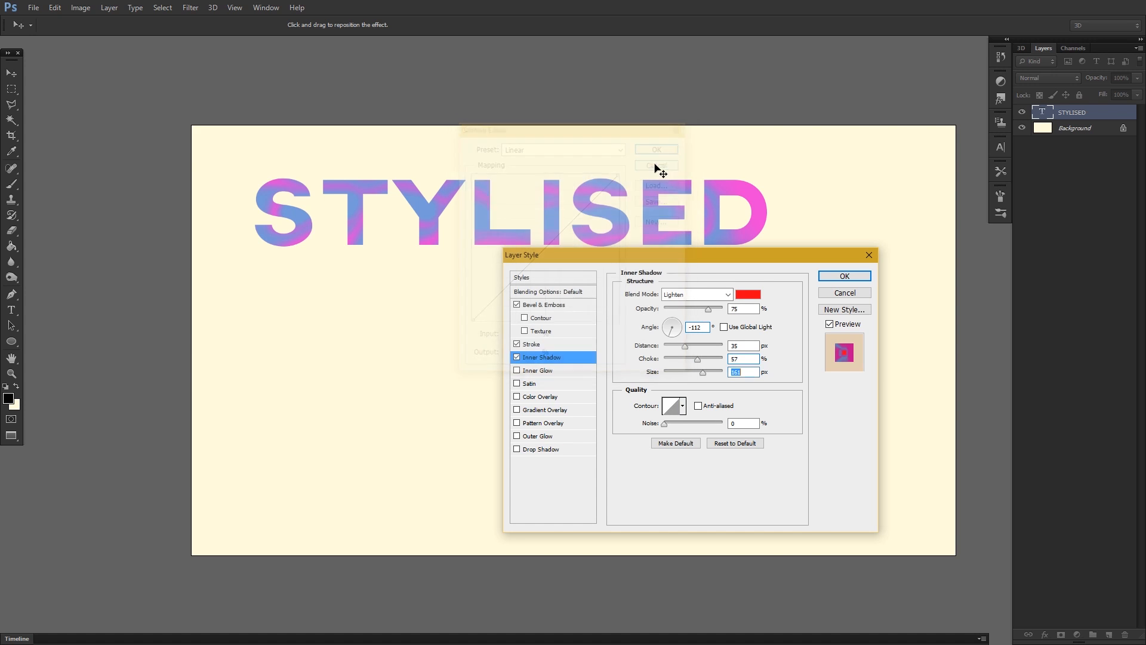
pyautogui.click(683, 407)
pyautogui.click(691, 436)
pyautogui.click(685, 406)
pyautogui.click(698, 405)
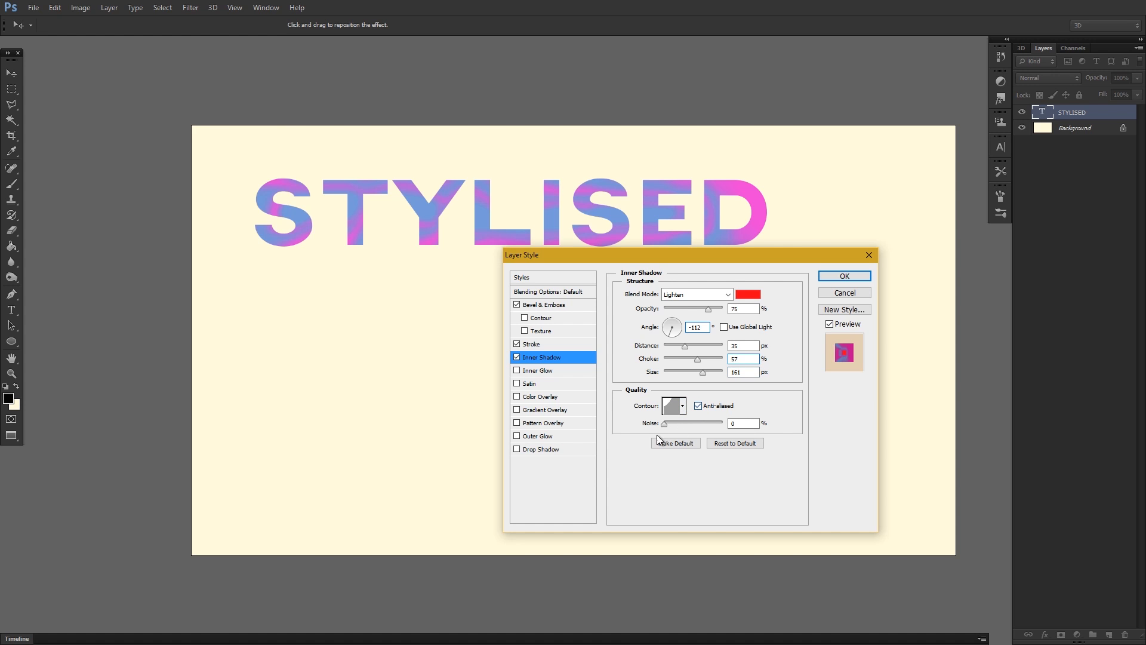
pyautogui.moveTo(665, 427); pyautogui.dragTo(687, 427)
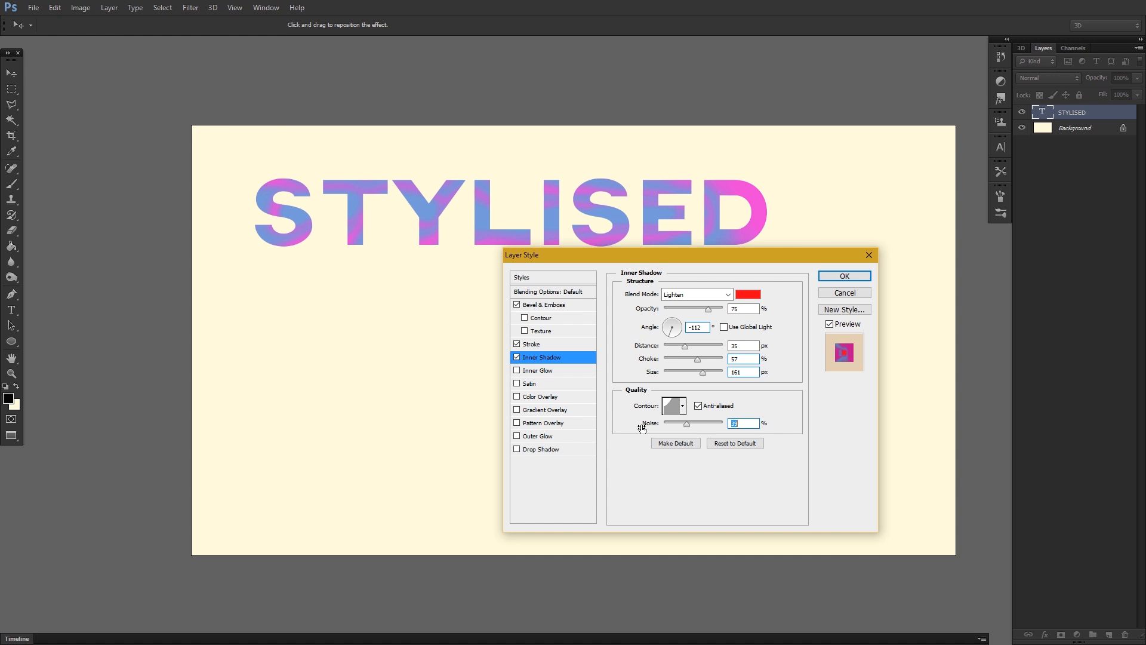
# Add an Inner Glow effect with 36% noise and blend mode Normal.
pyautogui.click(539, 373)
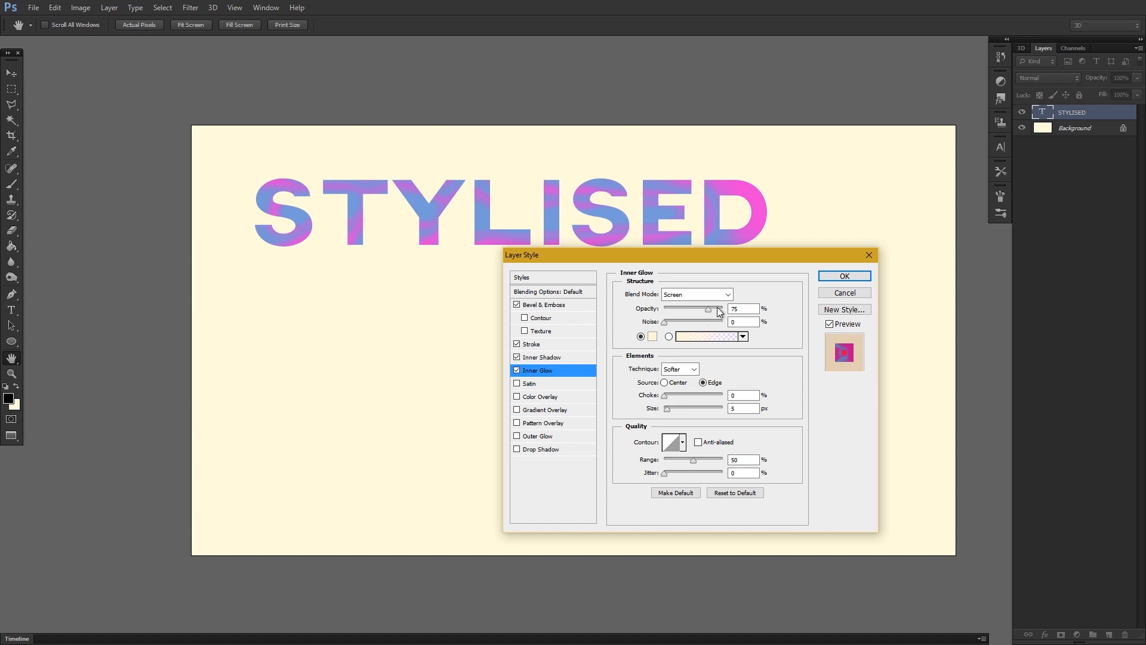
pyautogui.moveTo(664, 323); pyautogui.dragTo(687, 325)
pyautogui.click(703, 295)
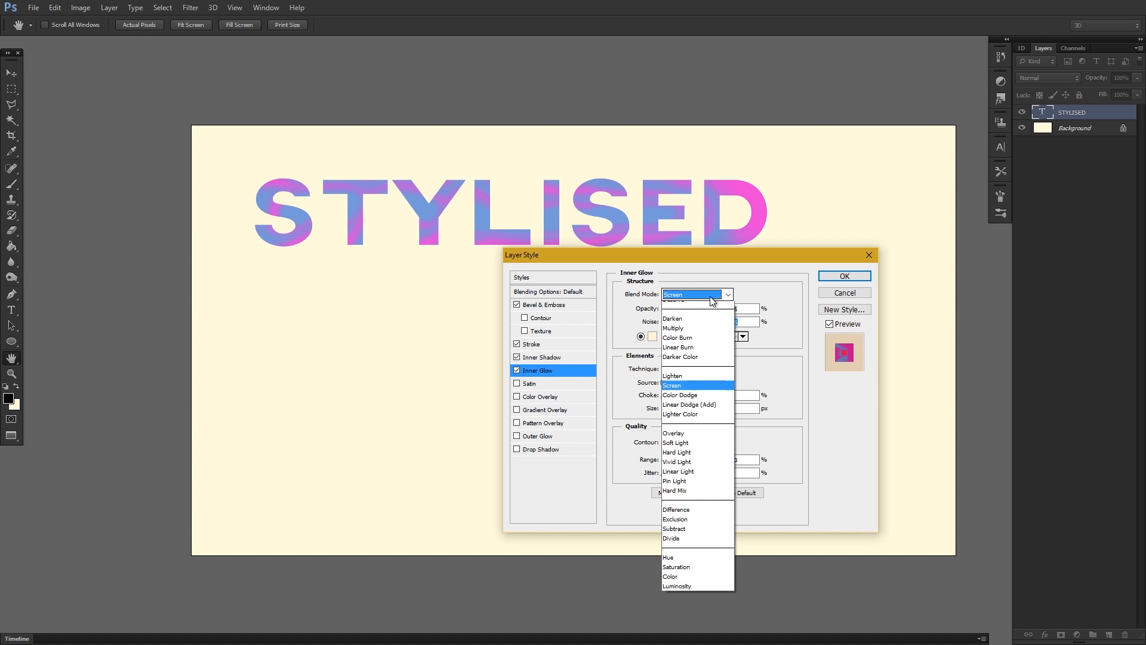
pyautogui.click(691, 311)
# Change the inner glow's colour to a saturated turquoise green.
pyautogui.click(653, 336)
pyautogui.moveTo(797, 368); pyautogui.dragTo(797, 308)
pyautogui.moveTo(797, 368)
pyautogui.mouseDown()
pyautogui.moveTo(797, 380)
pyautogui.moveTo(796, 364)
pyautogui.mouseUp()
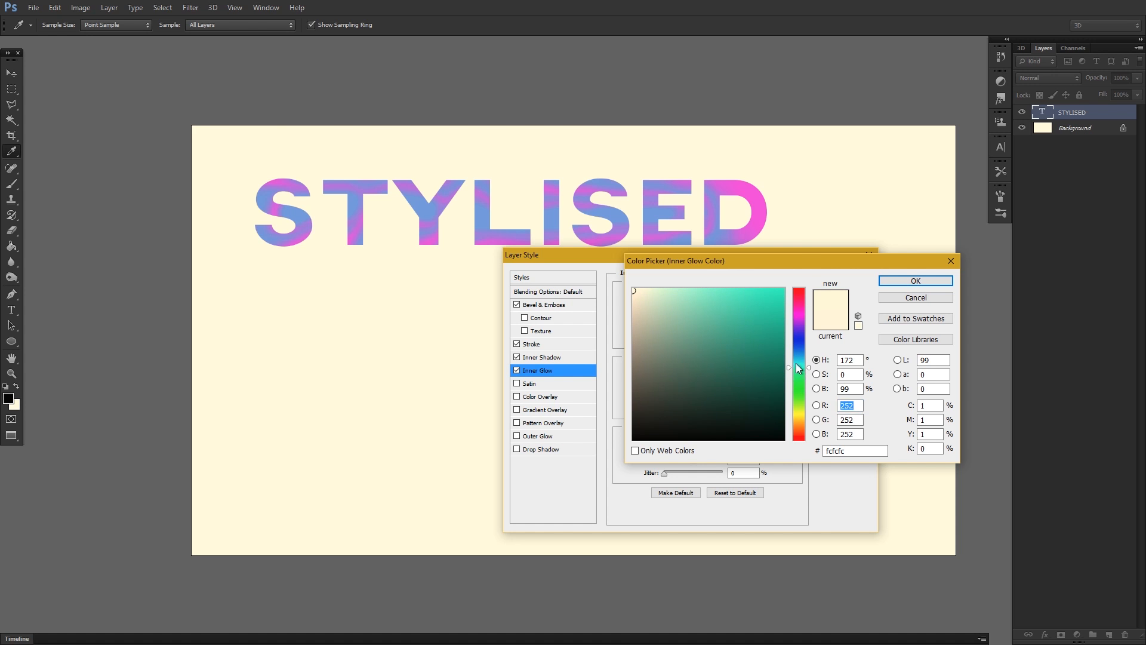
pyautogui.click(914, 282)
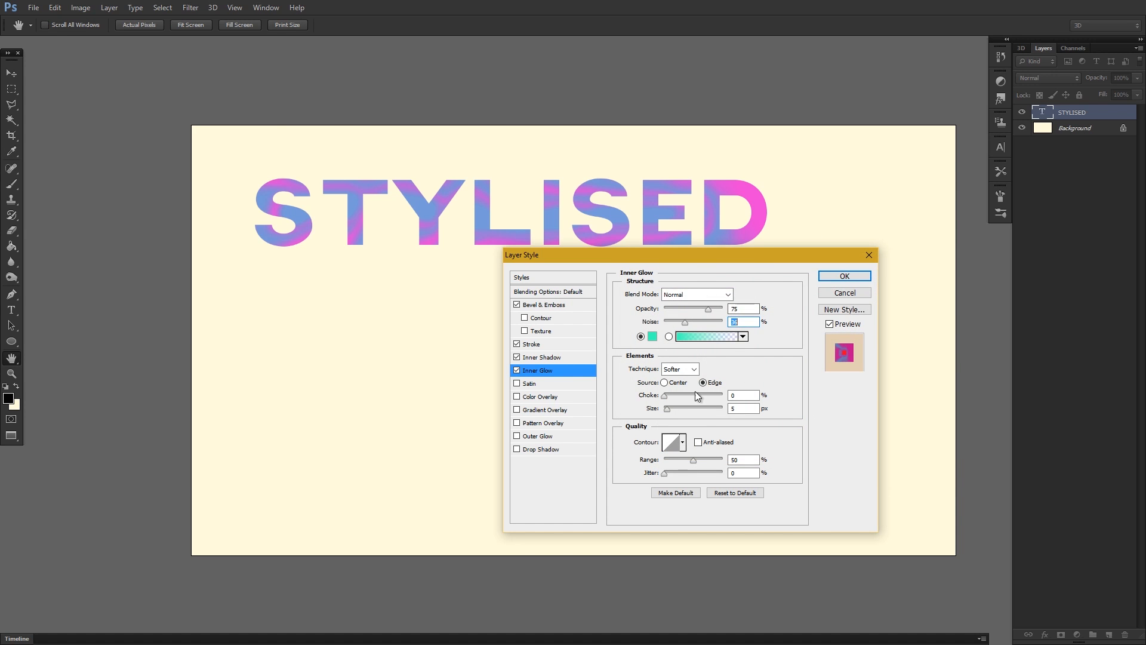
# Set the inner glow's technique to Precise, source to Center, choke to 69% and size to 111 px.
pyautogui.click(692, 370)
pyautogui.click(674, 390)
pyautogui.moveTo(664, 396)
pyautogui.mouseDown()
pyautogui.moveTo(687, 397)
pyautogui.moveTo(681, 407)
pyautogui.mouseUp()
pyautogui.moveTo(687, 396)
pyautogui.mouseDown()
pyautogui.moveTo(706, 395)
pyautogui.moveTo(694, 410)
pyautogui.mouseUp()
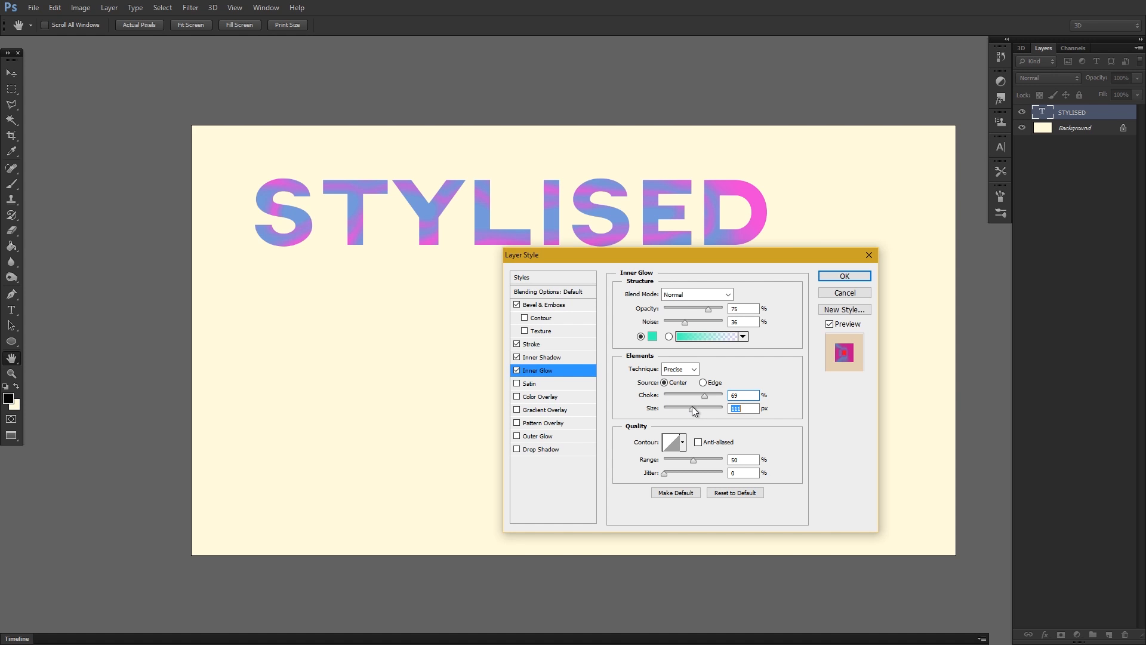
# Give the inner glow an anti-aliased sawtooth contour with range 75% and jitter about 20%.
pyautogui.click(683, 443)
pyautogui.click(708, 491)
pyautogui.click(686, 447)
pyautogui.click(698, 442)
pyautogui.moveTo(694, 461); pyautogui.dragTo(672, 476)
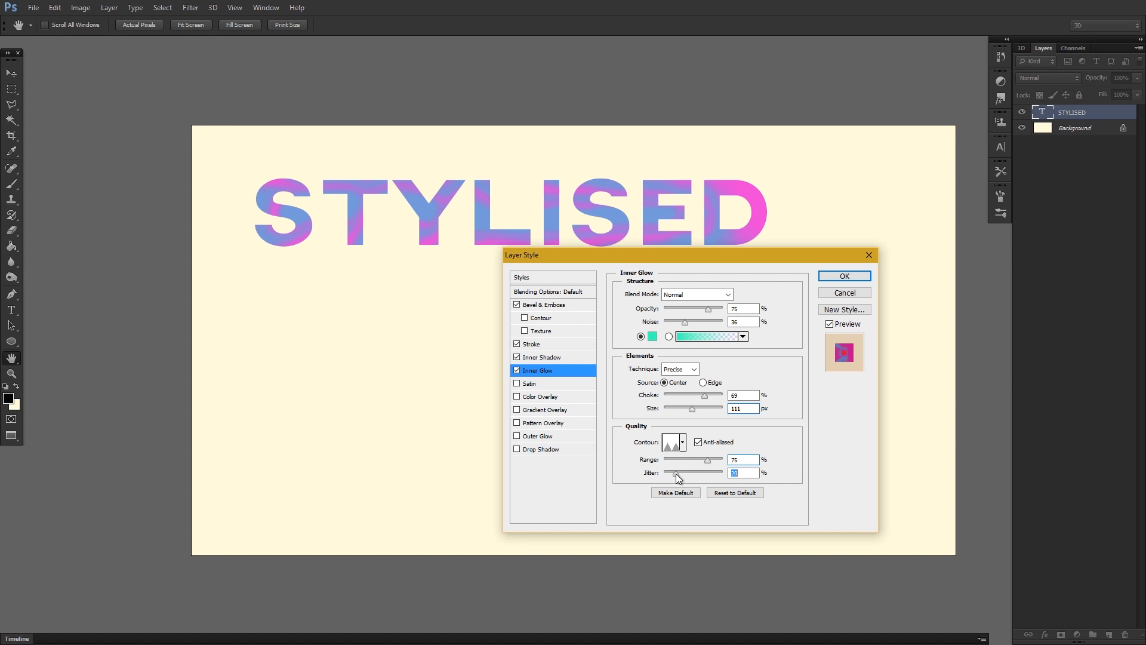
# Add a Pattern Overlay effect using the pale peach pattern, leaving Satin off.
pyautogui.click(534, 383)
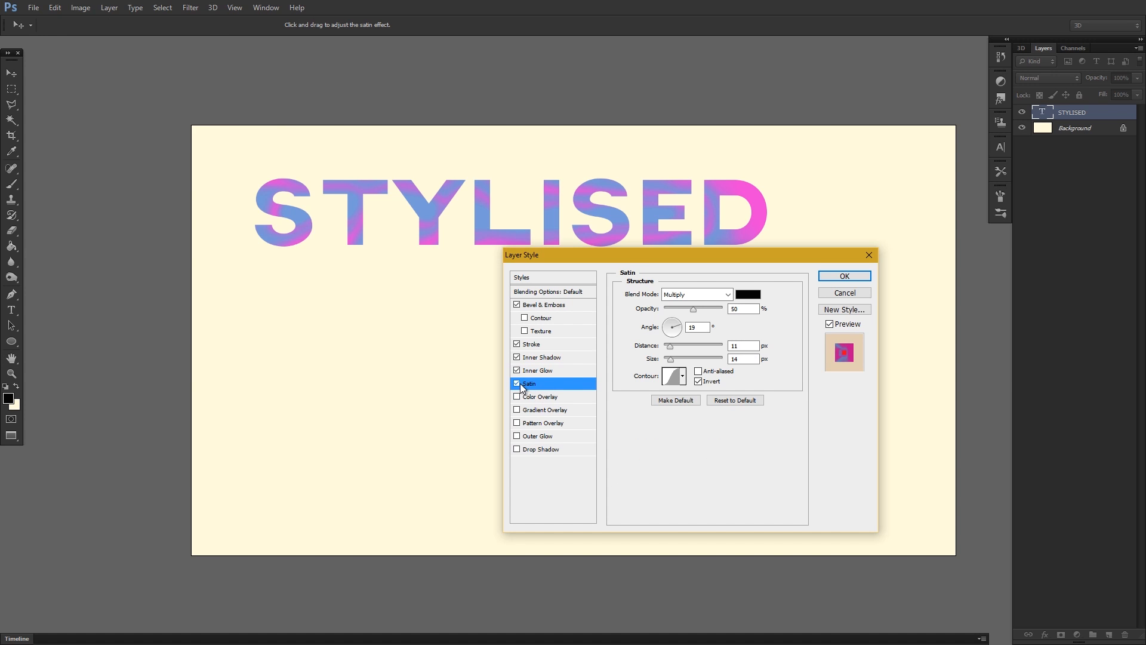
pyautogui.click(539, 424)
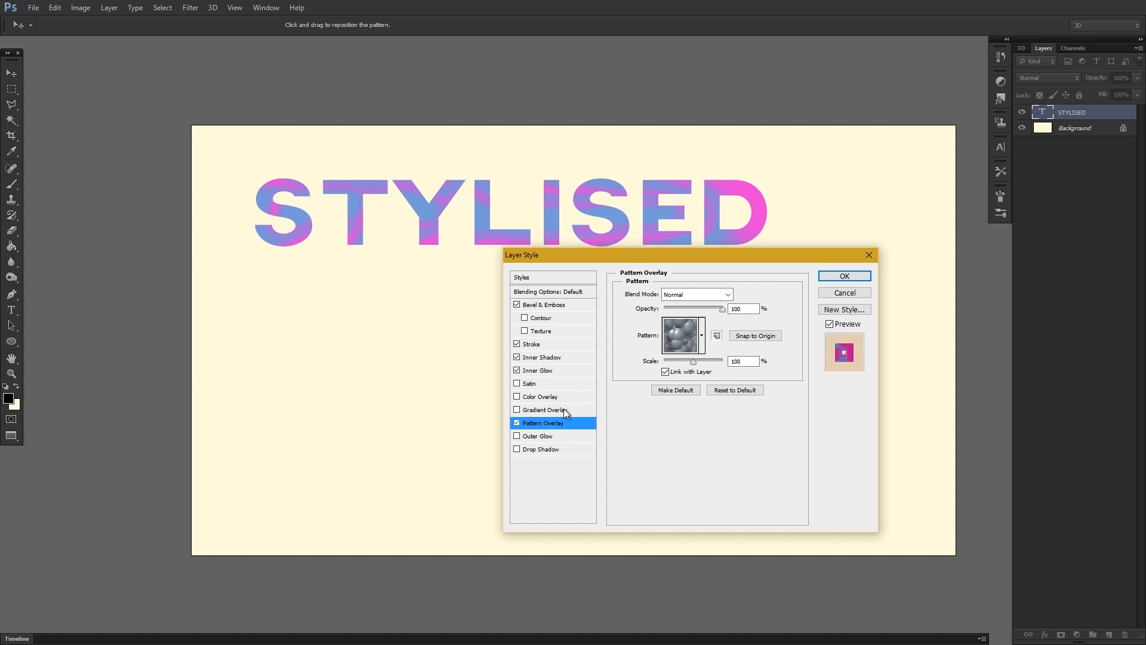
pyautogui.click(701, 335)
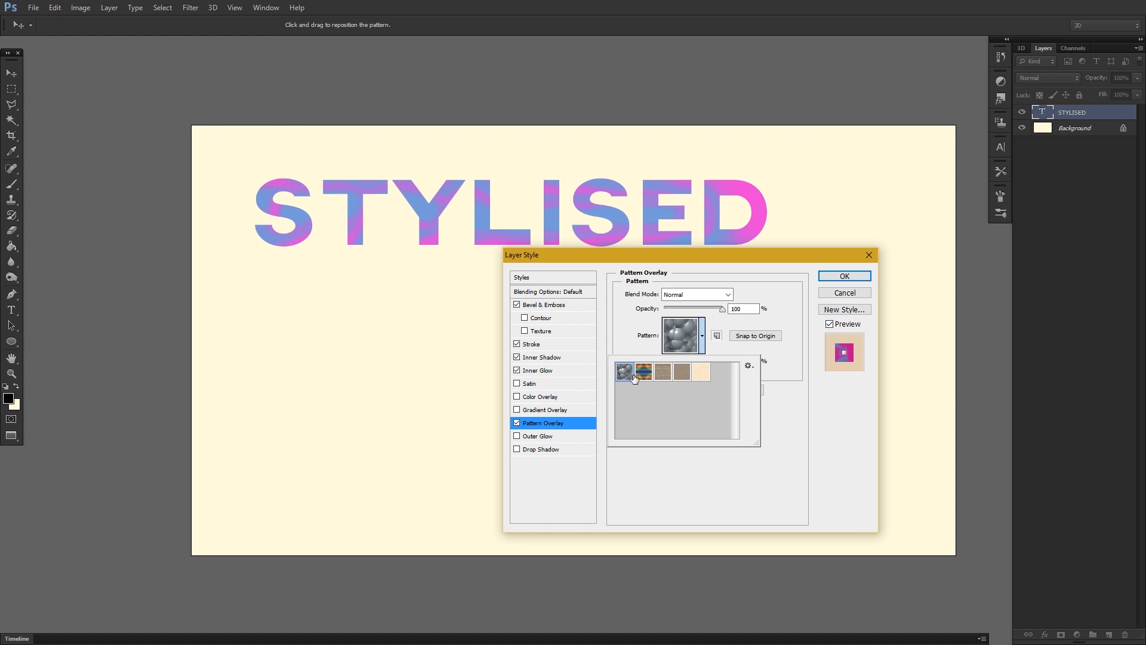
pyautogui.click(641, 376)
pyautogui.click(629, 376)
pyautogui.click(637, 376)
pyautogui.click(662, 374)
pyautogui.click(684, 374)
pyautogui.click(700, 373)
pyautogui.click(663, 374)
pyautogui.click(698, 372)
pyautogui.click(703, 338)
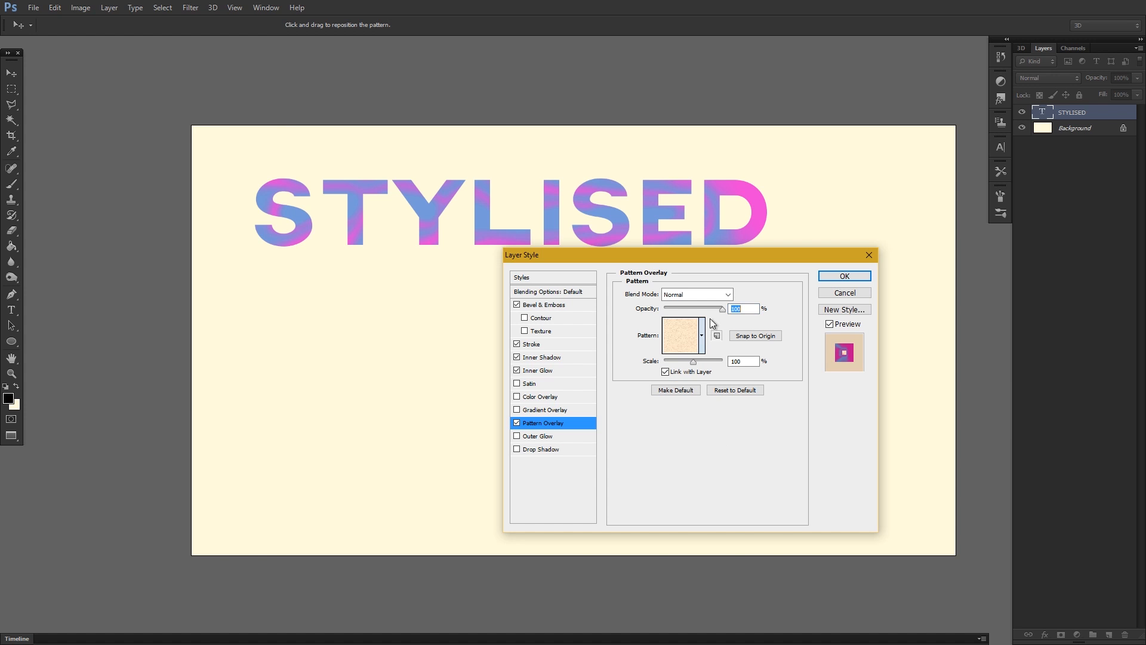
# Set the pattern overlay's blend mode to Difference and scale to 1000%, and unlink it from the layer.
pyautogui.click(702, 295)
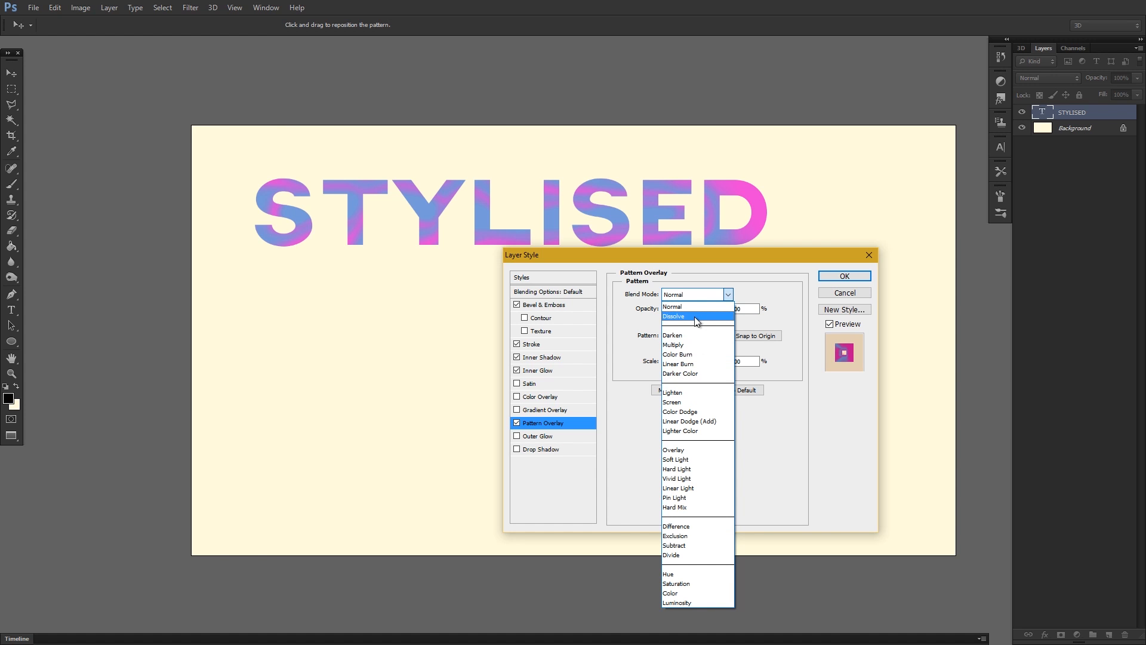
pyautogui.click(696, 318)
pyautogui.click(728, 296)
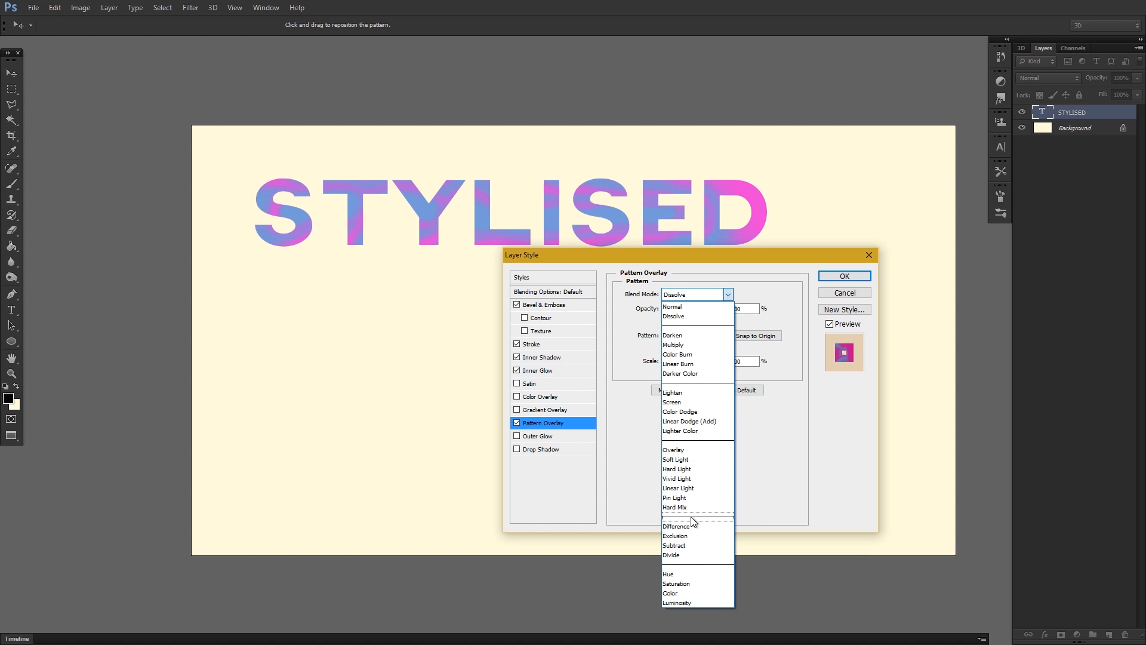
pyautogui.click(691, 522)
pyautogui.moveTo(694, 362); pyautogui.dragTo(727, 326)
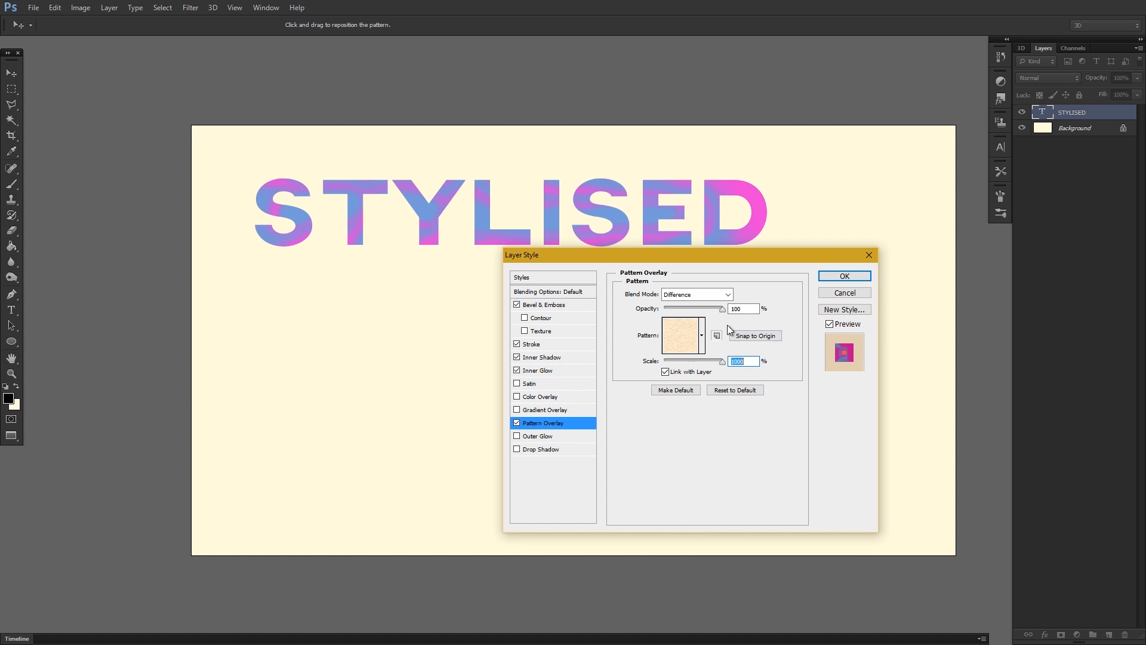
pyautogui.click(665, 372)
# Add a Drop Shadow effect with opacity 100%, distance 312 px, spread 0% and size 29 px.
pyautogui.click(529, 449)
pyautogui.moveTo(706, 315); pyautogui.dragTo(726, 313)
pyautogui.moveTo(668, 347); pyautogui.dragTo(722, 346)
pyautogui.moveTo(664, 359); pyautogui.dragTo(719, 348)
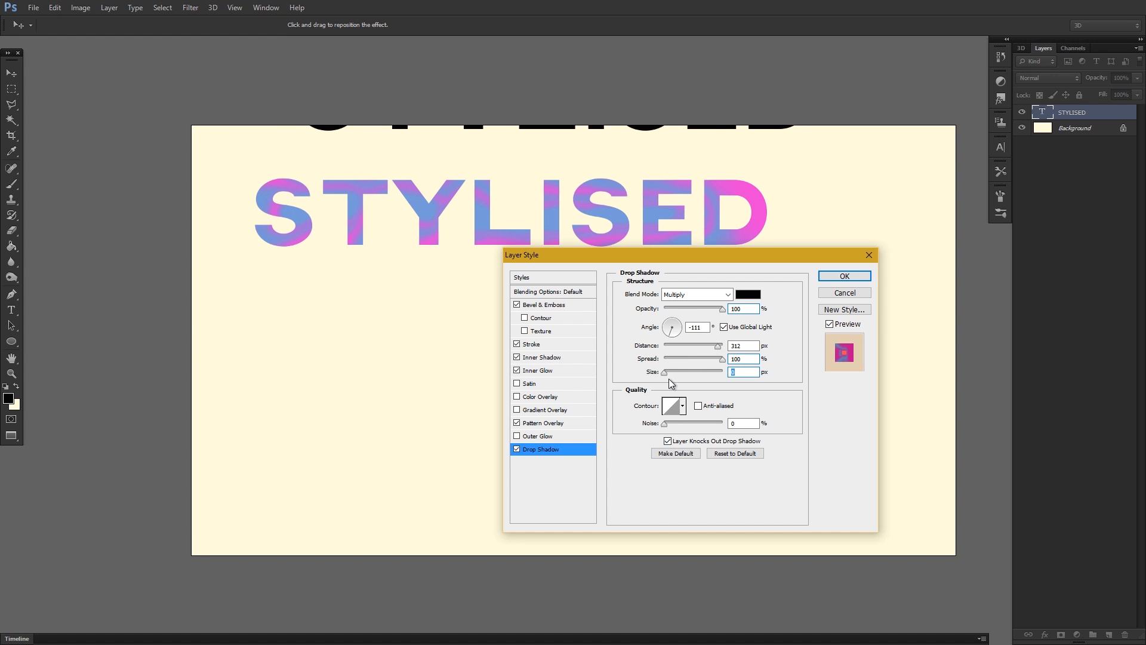
pyautogui.moveTo(667, 373)
pyautogui.mouseDown()
pyautogui.moveTo(681, 373)
pyautogui.moveTo(677, 360)
pyautogui.mouseUp()
pyautogui.moveTo(680, 372)
pyautogui.mouseDown()
pyautogui.moveTo(717, 360)
pyautogui.moveTo(635, 366)
pyautogui.moveTo(673, 373)
pyautogui.mouseUp()
# Give the drop shadow an anti-aliased stepped contour with about 40% noise, and apply the layer styles.
pyautogui.click(682, 406)
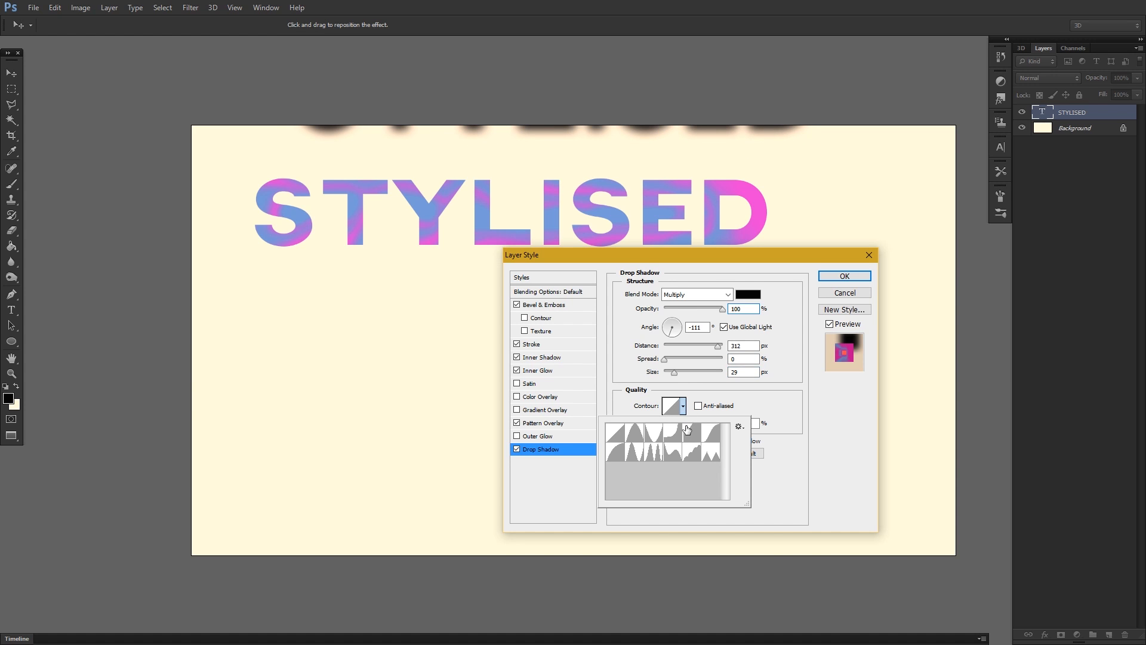
pyautogui.click(691, 461)
pyautogui.click(683, 406)
pyautogui.click(698, 405)
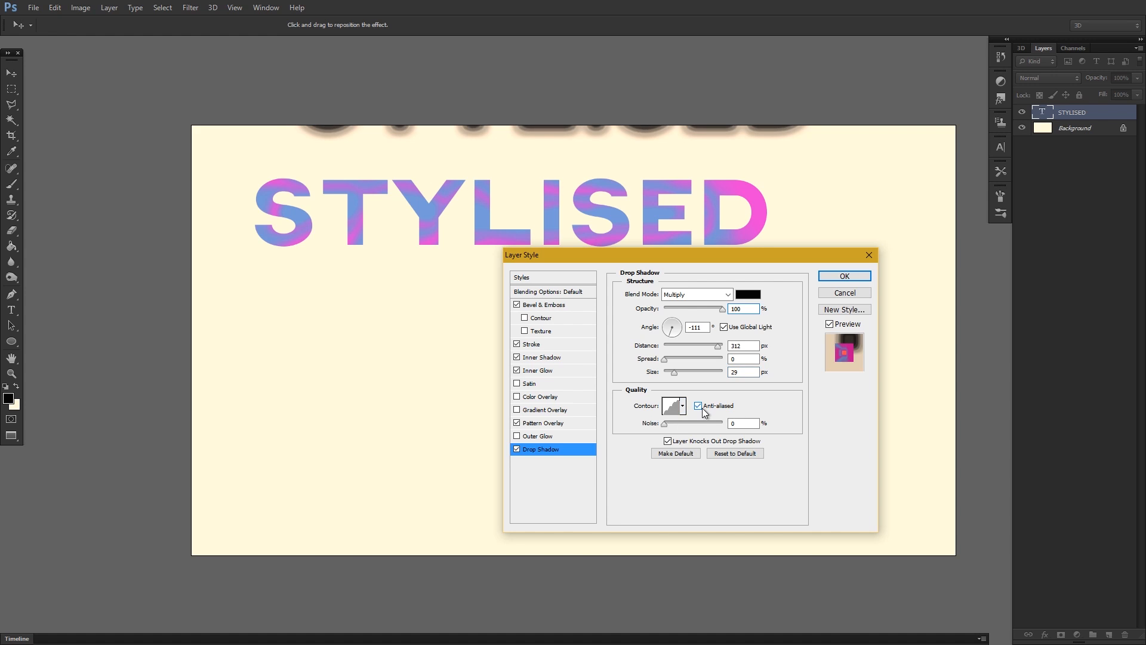
pyautogui.moveTo(663, 423); pyautogui.dragTo(687, 423)
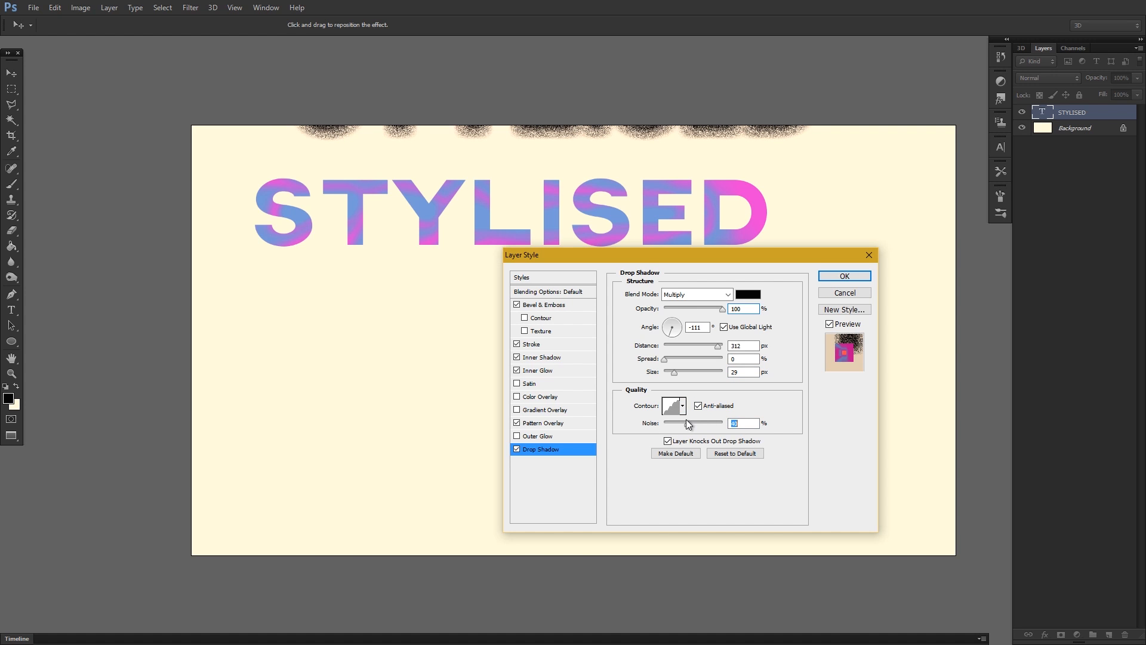
pyautogui.click(844, 275)
# Move the STYLISED text down to the middle of the canvas so its whole drop shadow fits above it.
pyautogui.moveTo(320, 215); pyautogui.dragTo(396, 357)
pyautogui.moveTo(924, 438); pyautogui.dragTo(905, 434)
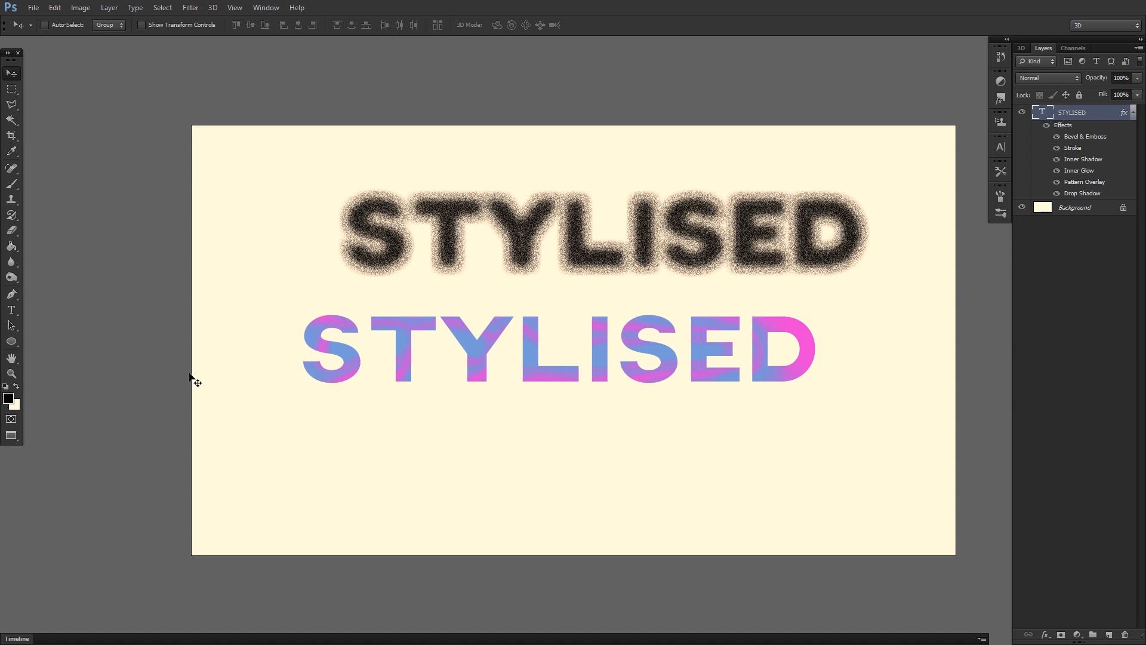
# Set the background colour to bright green (44ff8f) and activate the Brush tool.
pyautogui.click(12, 185)
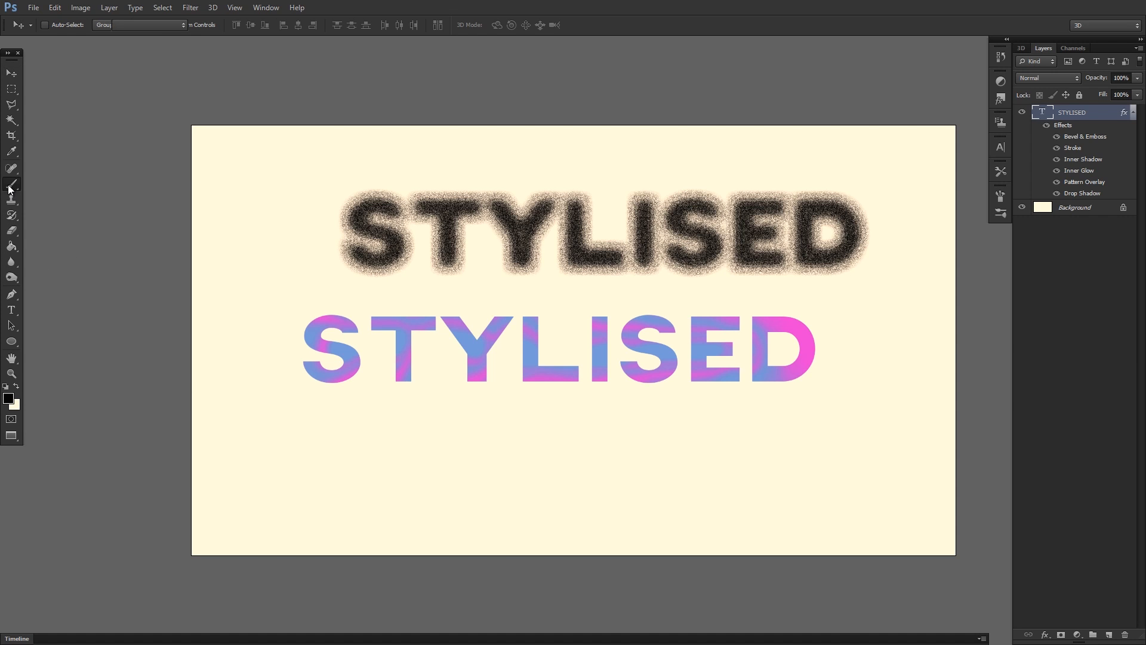
pyautogui.click(16, 404)
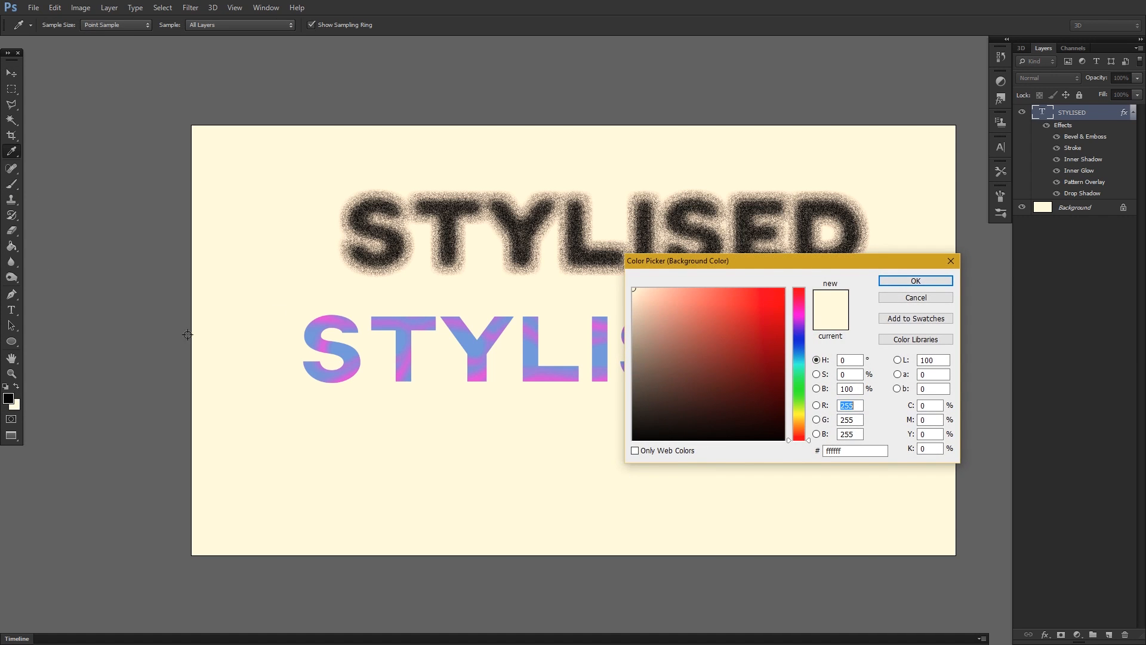
pyautogui.click(800, 360)
pyautogui.moveTo(799, 358); pyautogui.dragTo(800, 378)
pyautogui.moveTo(770, 289)
pyautogui.mouseDown()
pyautogui.moveTo(787, 274)
pyautogui.moveTo(744, 280)
pyautogui.mouseUp()
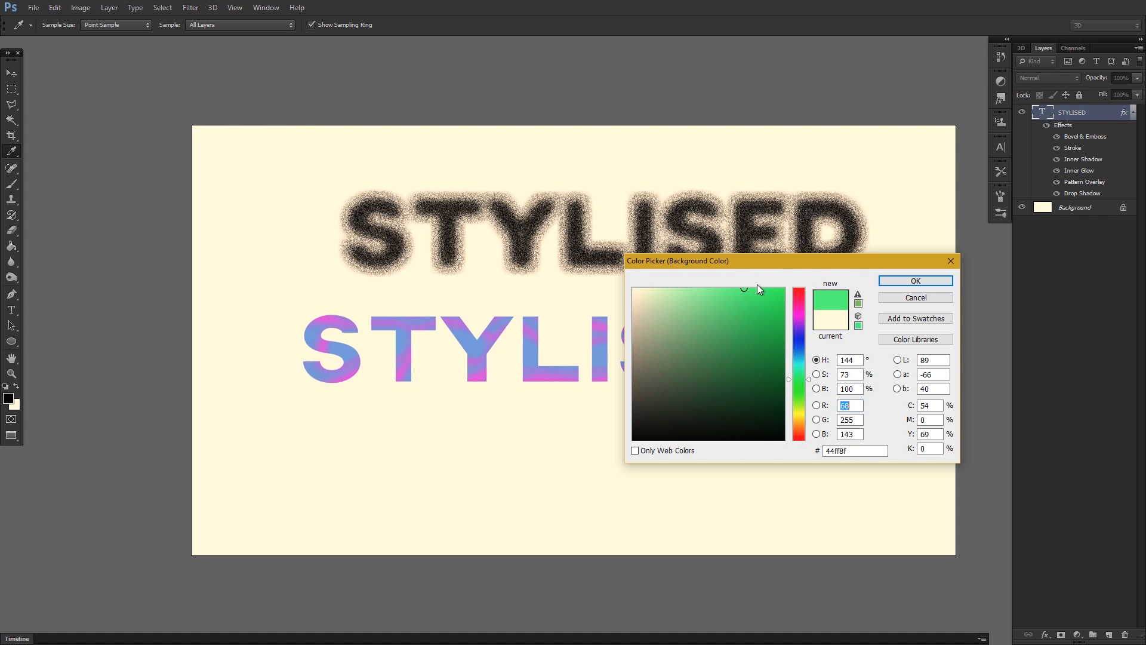
pyautogui.click(896, 285)
pyautogui.press('b')
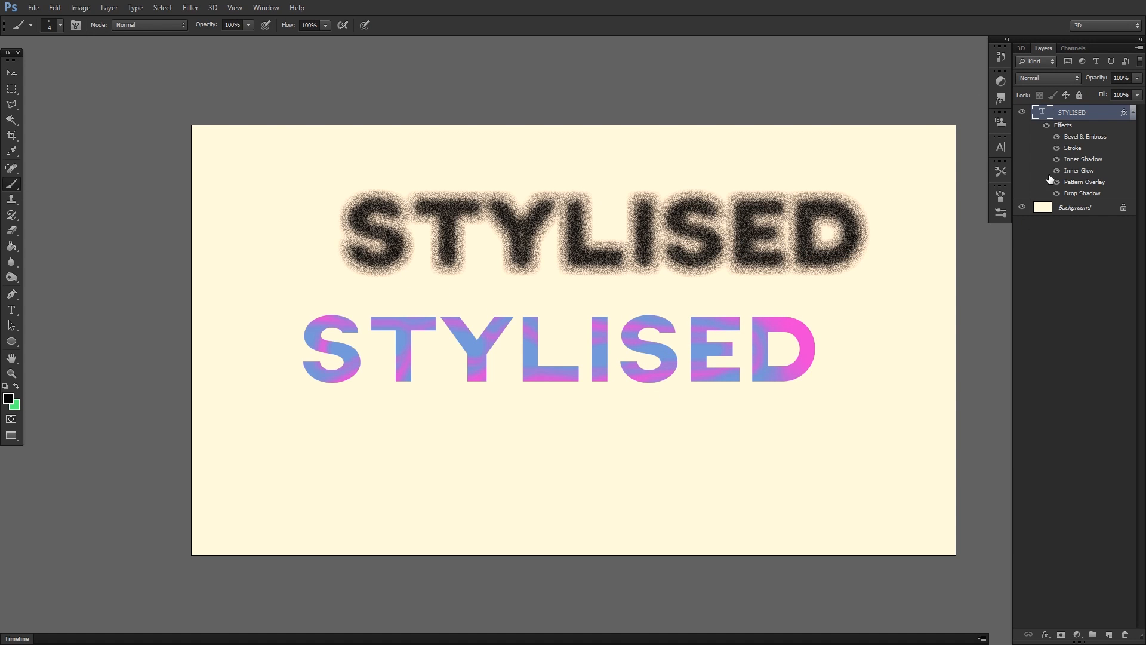
# Rasterize the type of the STYLISED layer and undo the test brush stroke made on it.
pyautogui.rightClick(1056, 112)
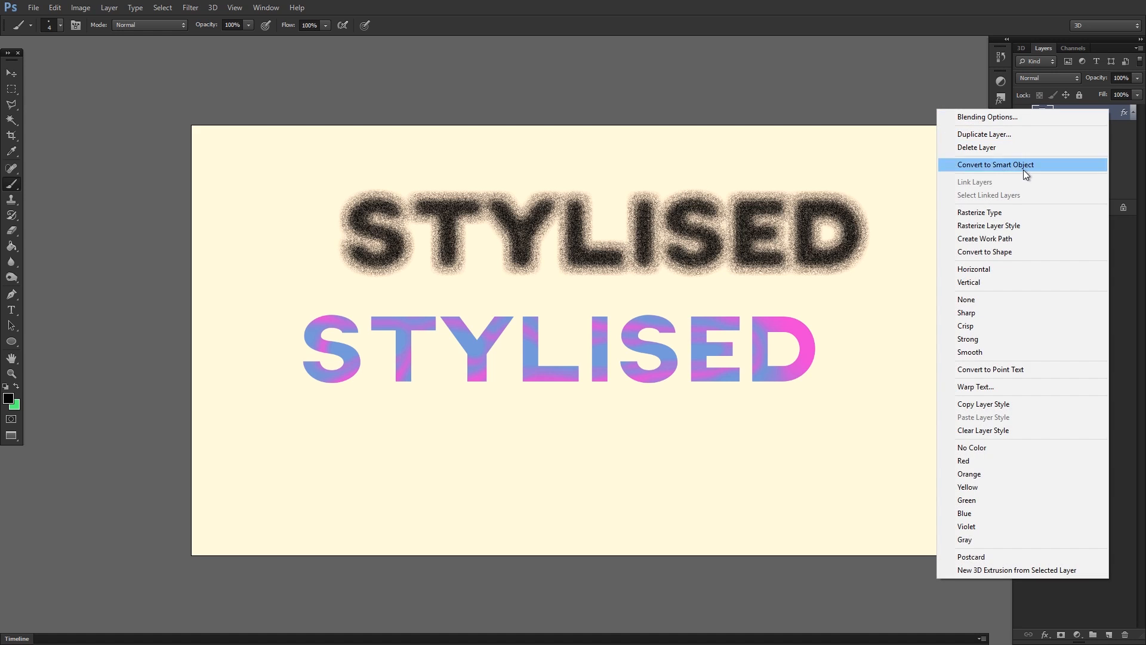
pyautogui.click(1012, 213)
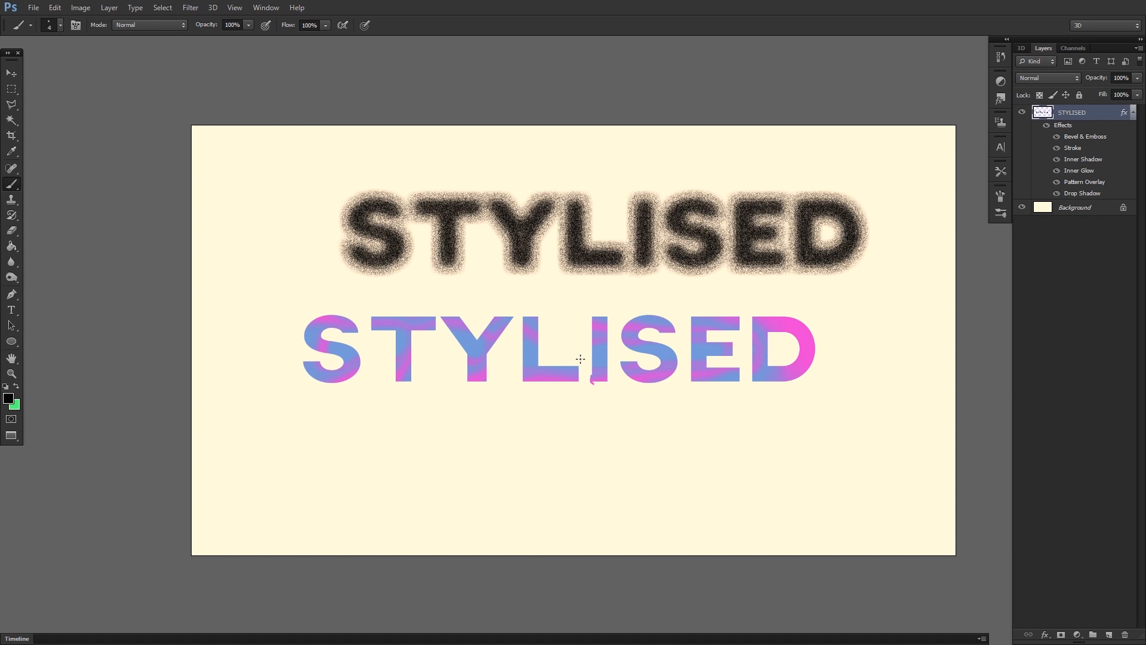
pyautogui.hotkey('ctrl', 'z')
# Add a new empty layer above STYLISED and make green the foreground colour, undoing the black test stroke.
pyautogui.hotkey('ctrl', 'shift', 'n')
pyautogui.press('Return')
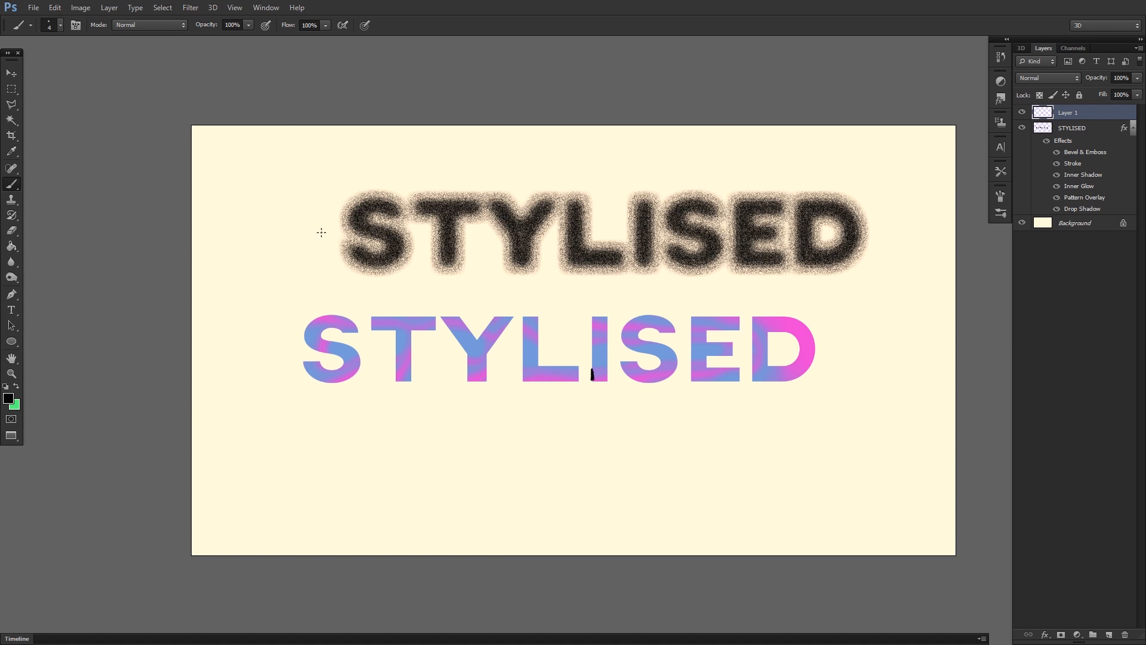
pyautogui.hotkey('ctrl', 'z')
pyautogui.click(16, 388)
# Brush rough green outlines around the letters I, L, Y, T and the first S of the lower word.
pyautogui.moveTo(591, 351)
pyautogui.mouseDown()
pyautogui.moveTo(591, 313)
pyautogui.moveTo(610, 313)
pyautogui.moveTo(600, 383)
pyautogui.mouseUp()
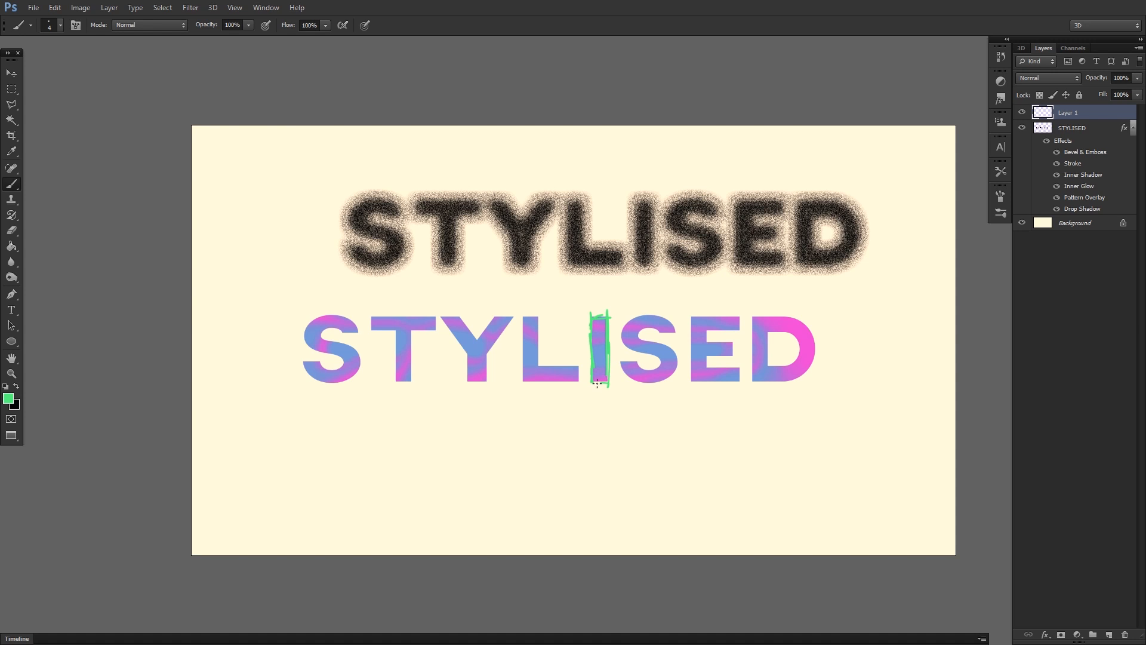
pyautogui.moveTo(537, 334)
pyautogui.mouseDown()
pyautogui.moveTo(535, 371)
pyautogui.moveTo(584, 364)
pyautogui.moveTo(584, 379)
pyautogui.moveTo(540, 382)
pyautogui.moveTo(520, 331)
pyautogui.moveTo(523, 376)
pyautogui.moveTo(521, 317)
pyautogui.moveTo(537, 315)
pyautogui.moveTo(498, 315)
pyautogui.moveTo(518, 315)
pyautogui.moveTo(481, 353)
pyautogui.moveTo(490, 369)
pyautogui.moveTo(487, 355)
pyautogui.moveTo(477, 383)
pyautogui.moveTo(437, 317)
pyautogui.moveTo(450, 334)
pyautogui.moveTo(440, 315)
pyautogui.moveTo(459, 316)
pyautogui.moveTo(486, 337)
pyautogui.mouseUp()
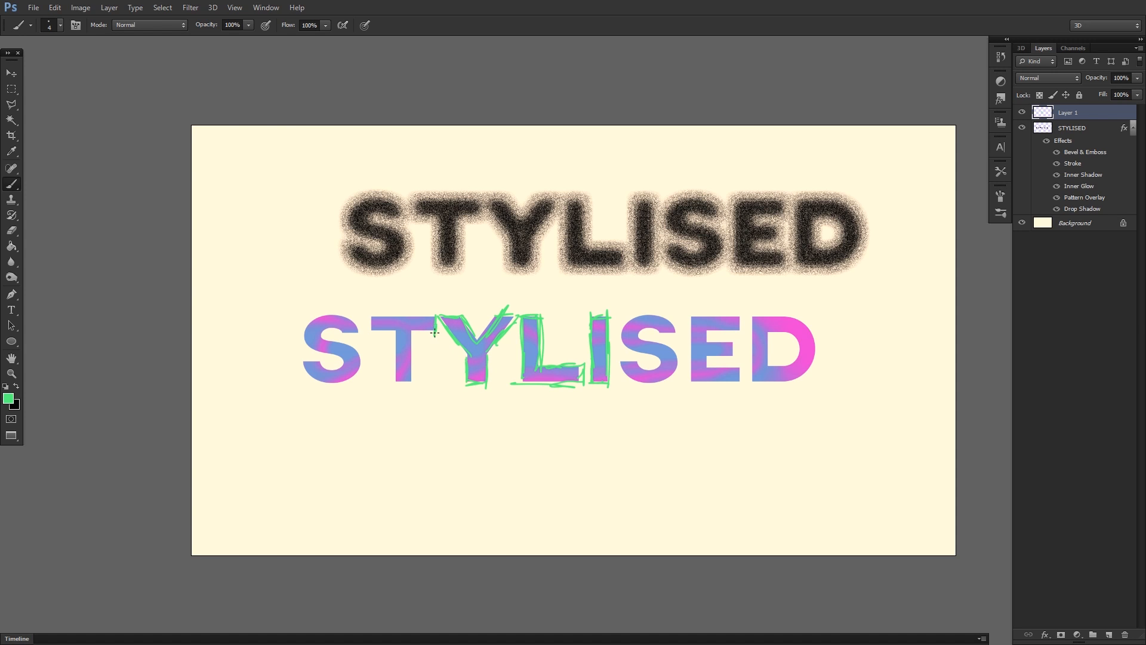
pyautogui.moveTo(411, 334)
pyautogui.mouseDown()
pyautogui.moveTo(411, 382)
pyautogui.moveTo(388, 366)
pyautogui.moveTo(392, 331)
pyautogui.moveTo(394, 370)
pyautogui.moveTo(393, 338)
pyautogui.moveTo(369, 324)
pyautogui.moveTo(424, 314)
pyautogui.mouseUp()
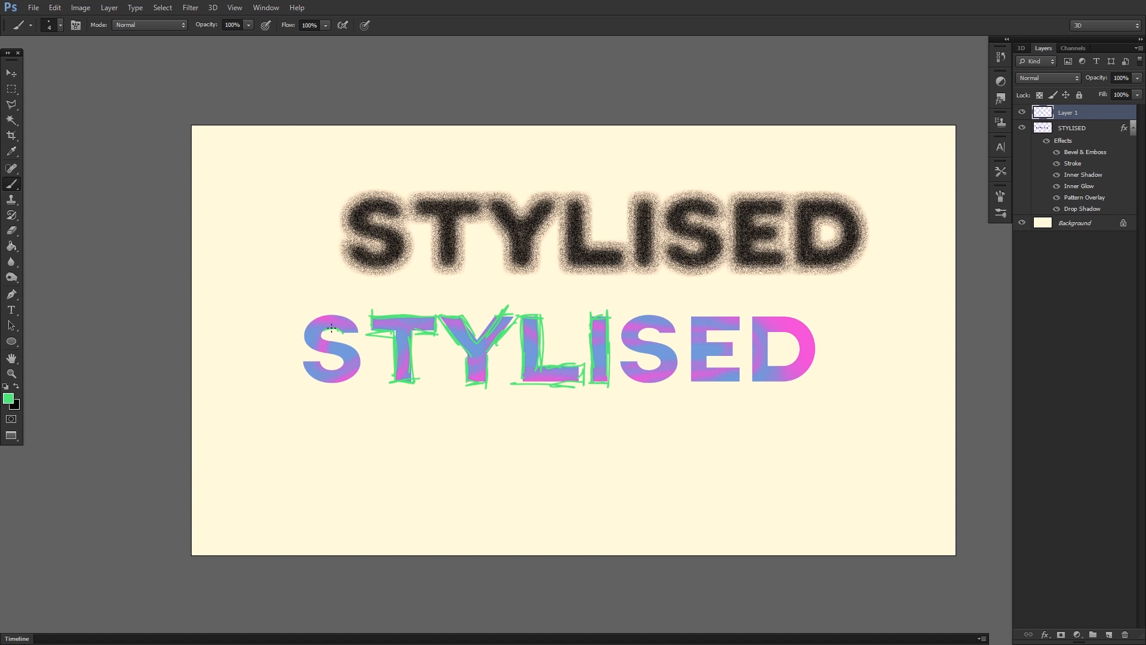
pyautogui.moveTo(333, 343); pyautogui.dragTo(360, 373)
pyautogui.click(14, 296)
pyautogui.click(15, 185)
pyautogui.moveTo(304, 365); pyautogui.dragTo(322, 382)
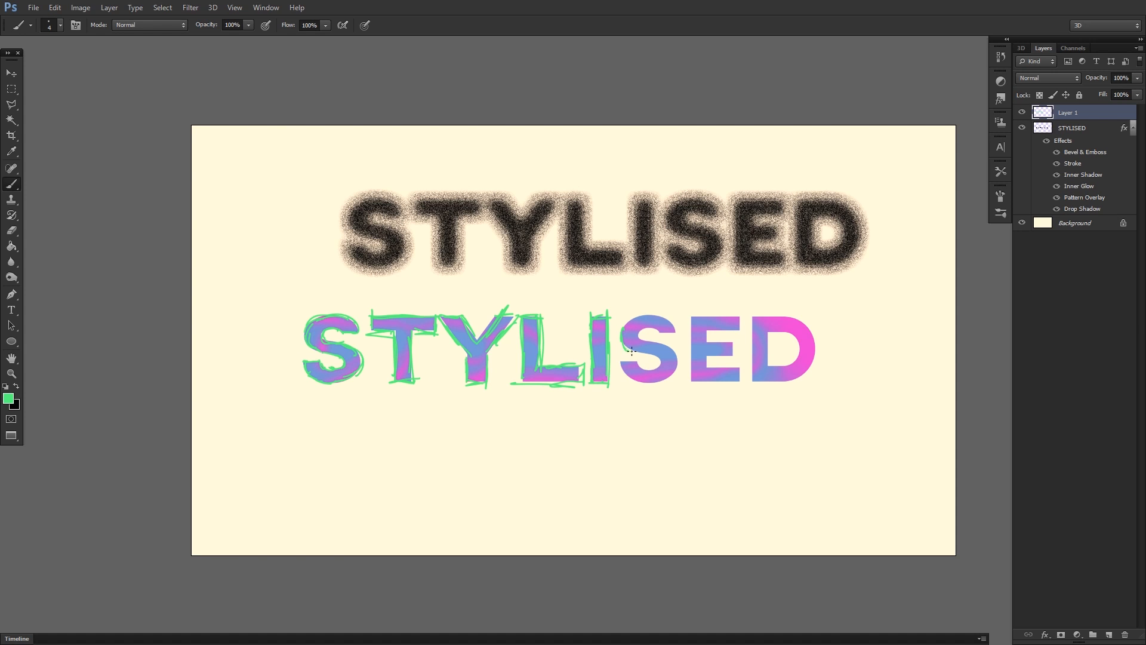
# Brush the same rough green outlines around the second S, the E and the D.
pyautogui.moveTo(655, 360)
pyautogui.mouseDown()
pyautogui.moveTo(616, 362)
pyautogui.moveTo(644, 376)
pyautogui.mouseUp()
pyautogui.moveTo(632, 382); pyautogui.dragTo(650, 367)
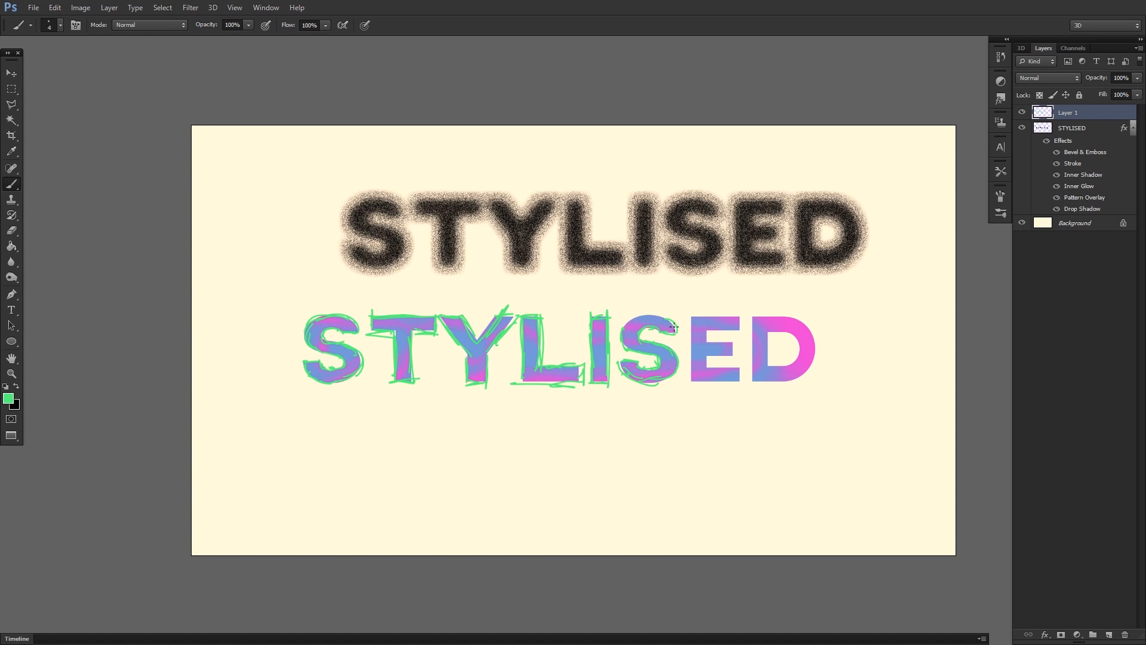
pyautogui.moveTo(692, 342)
pyautogui.mouseDown()
pyautogui.moveTo(694, 384)
pyautogui.moveTo(731, 381)
pyautogui.mouseUp()
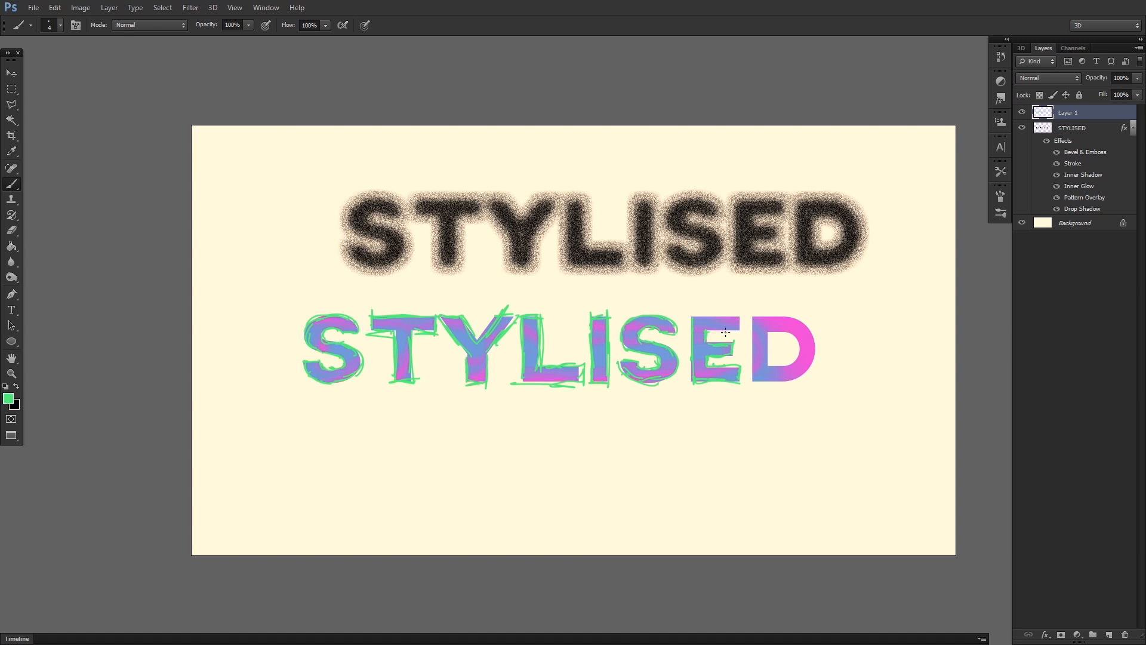
pyautogui.moveTo(738, 325)
pyautogui.mouseDown()
pyautogui.moveTo(691, 306)
pyautogui.moveTo(751, 333)
pyautogui.moveTo(746, 319)
pyautogui.moveTo(750, 362)
pyautogui.moveTo(751, 325)
pyautogui.mouseUp()
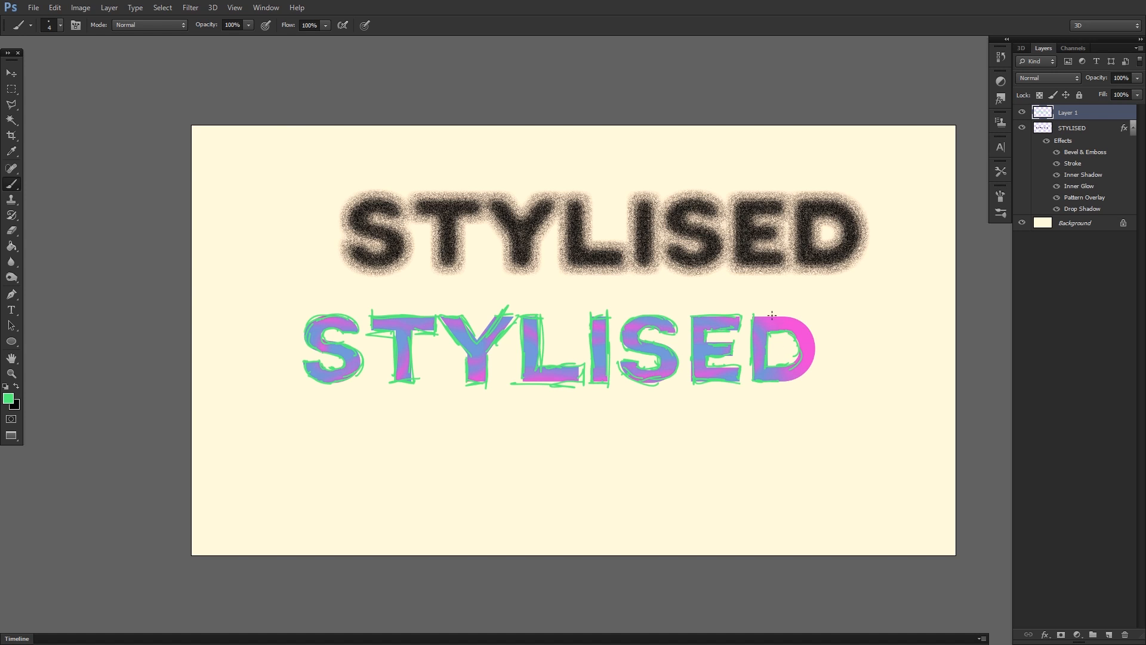
pyautogui.moveTo(780, 316)
pyautogui.mouseDown()
pyautogui.moveTo(799, 318)
pyautogui.moveTo(819, 356)
pyautogui.moveTo(766, 380)
pyautogui.mouseUp()
# Add a Stroke layer style to Layer 1 and set its position to Outside.
pyautogui.doubleClick(1106, 114)
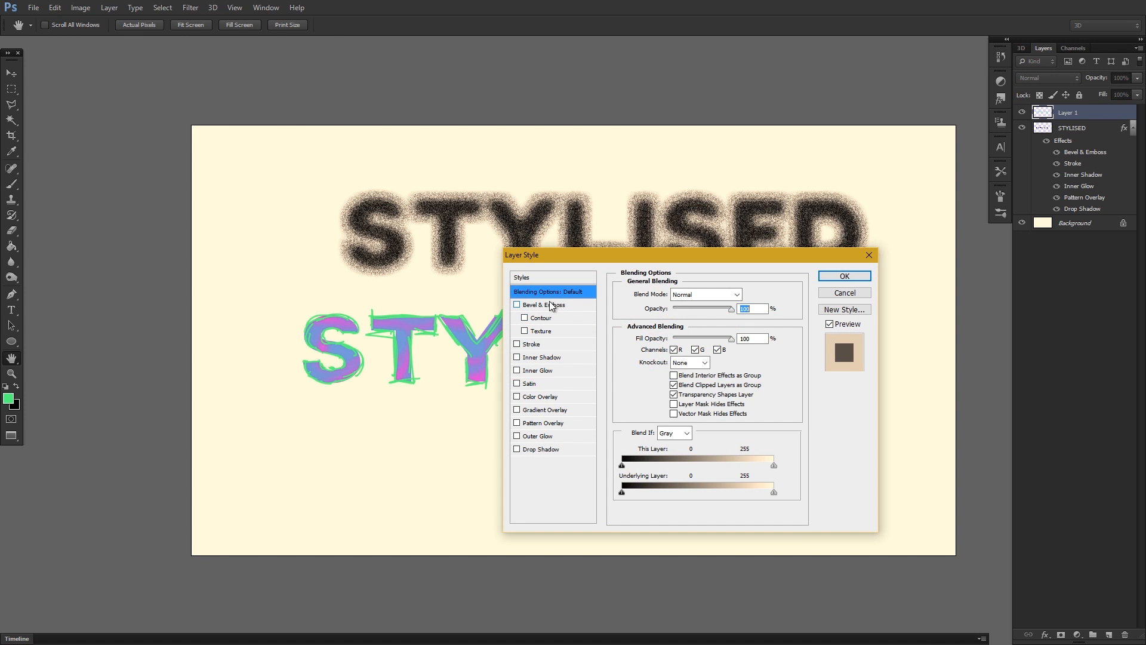
pyautogui.click(537, 346)
pyautogui.moveTo(573, 255); pyautogui.dragTo(489, 231)
pyautogui.click(608, 284)
pyautogui.click(604, 298)
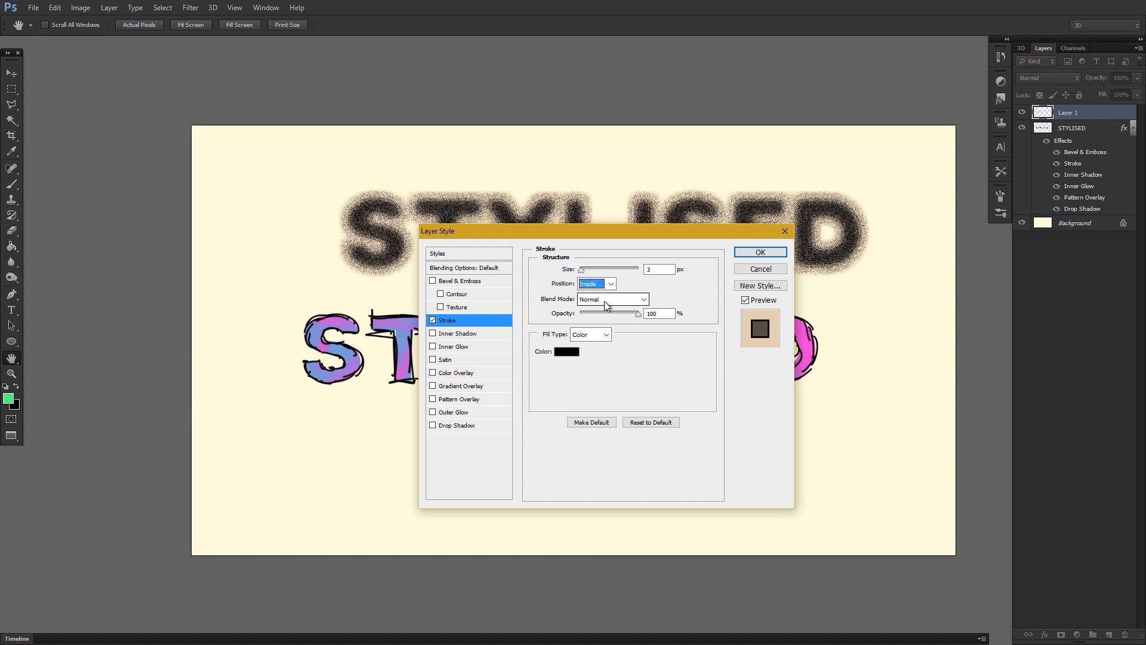
pyautogui.click(609, 285)
pyautogui.click(596, 292)
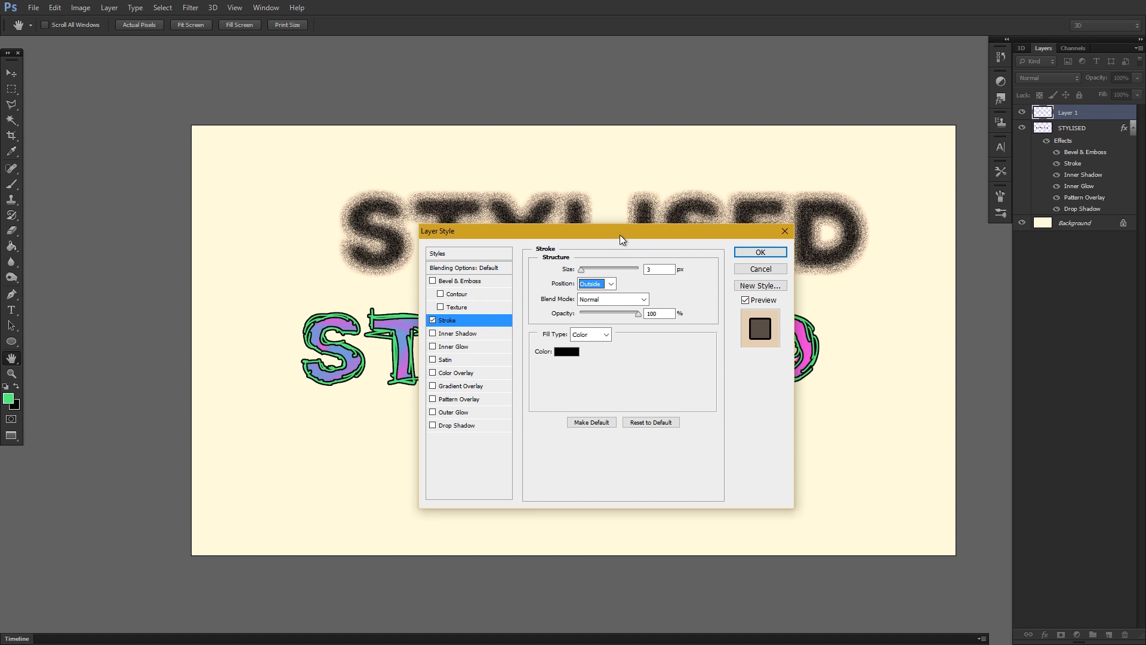
# Set the stroke size to 4 px and its blend mode to Dissolve.
pyautogui.moveTo(623, 233); pyautogui.dragTo(755, 175)
pyautogui.moveTo(705, 216); pyautogui.dragTo(714, 211)
pyautogui.click(773, 243)
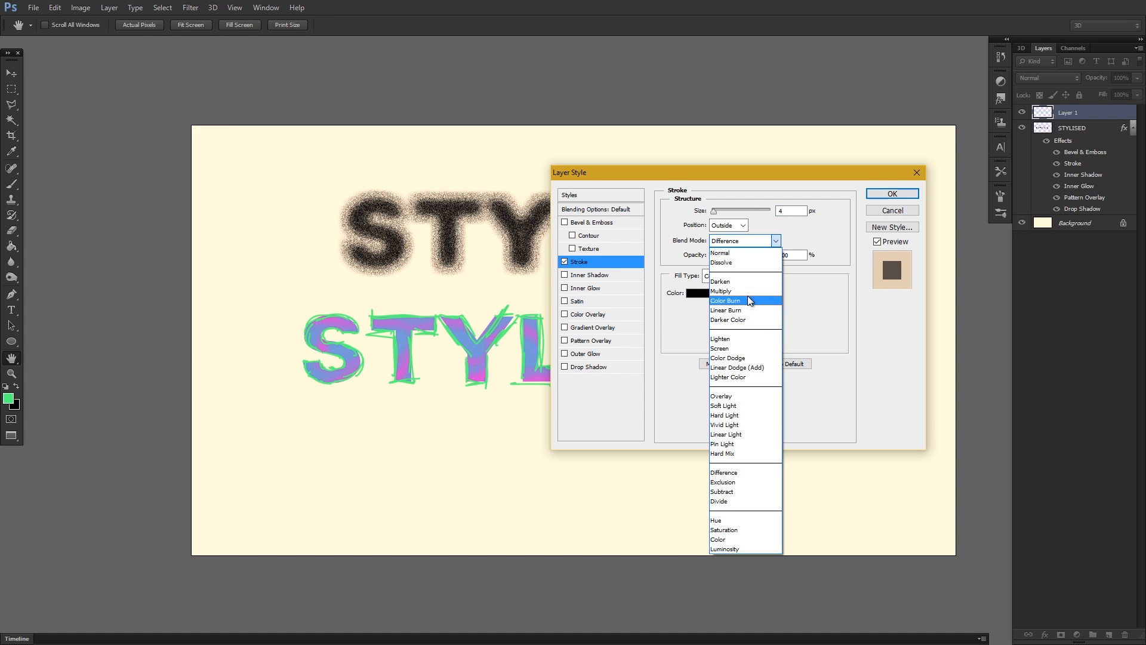
pyautogui.click(740, 263)
pyautogui.moveTo(754, 176); pyautogui.dragTo(707, 160)
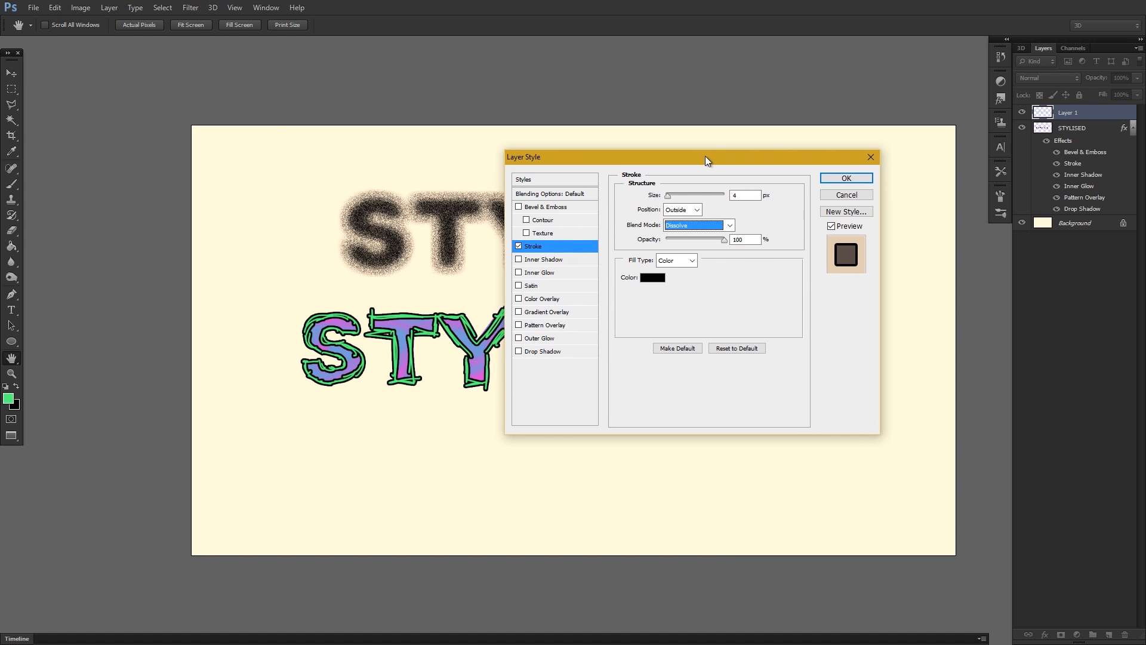
# Change the stroke's fill type to Gradient and choose the Yellow-Green, Red-Violet preset.
pyautogui.click(676, 260)
pyautogui.click(686, 285)
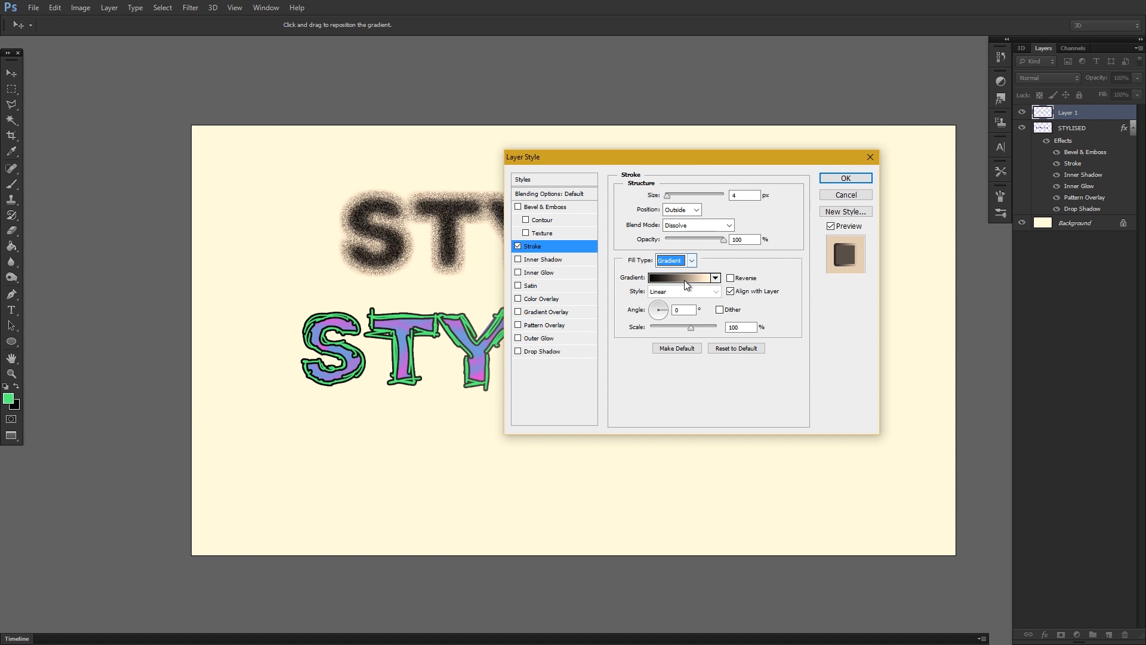
pyautogui.click(715, 278)
pyautogui.moveTo(740, 309); pyautogui.dragTo(741, 362)
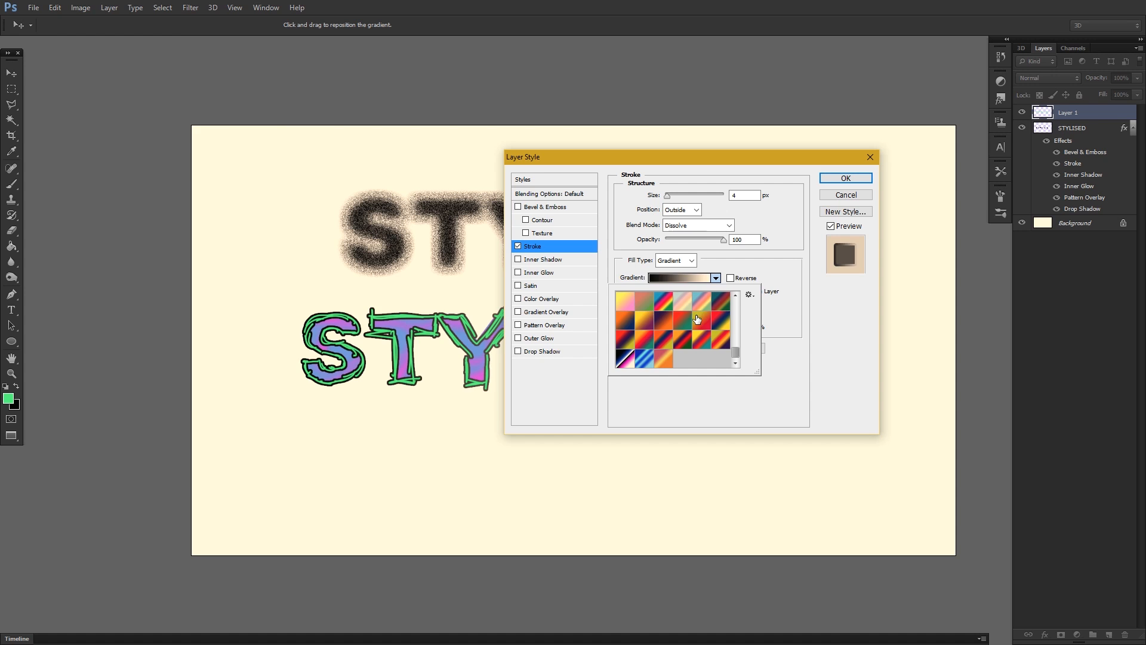
pyautogui.click(696, 319)
# Open the stroke gradient for editing and check the colours of its start and end stops.
pyautogui.click(710, 277)
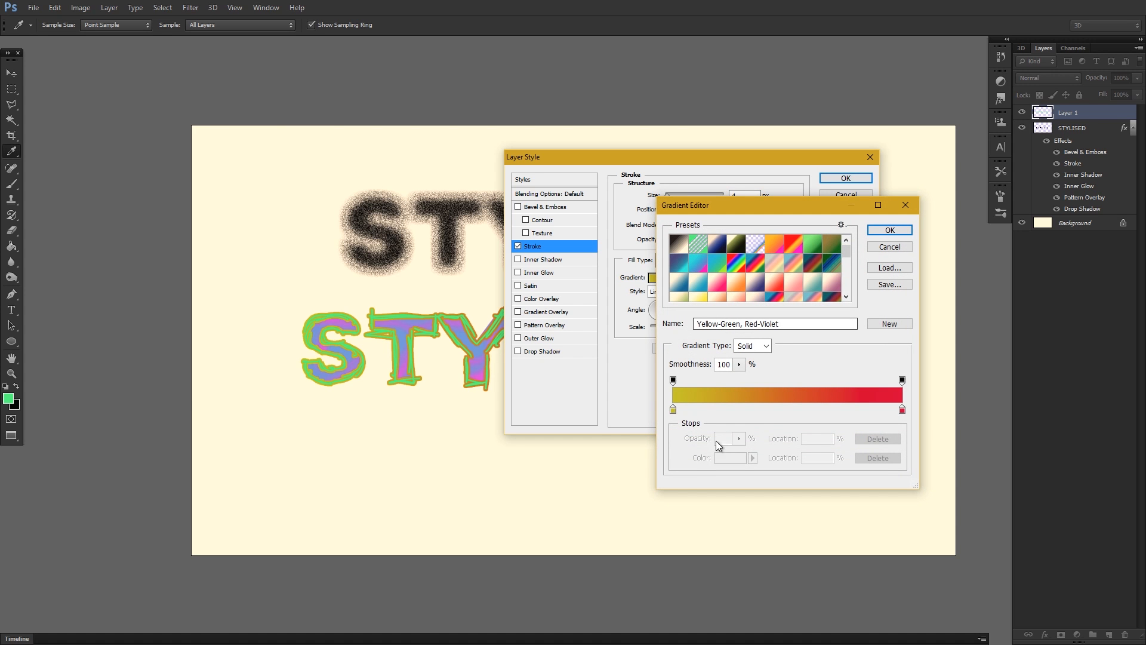
pyautogui.click(673, 409)
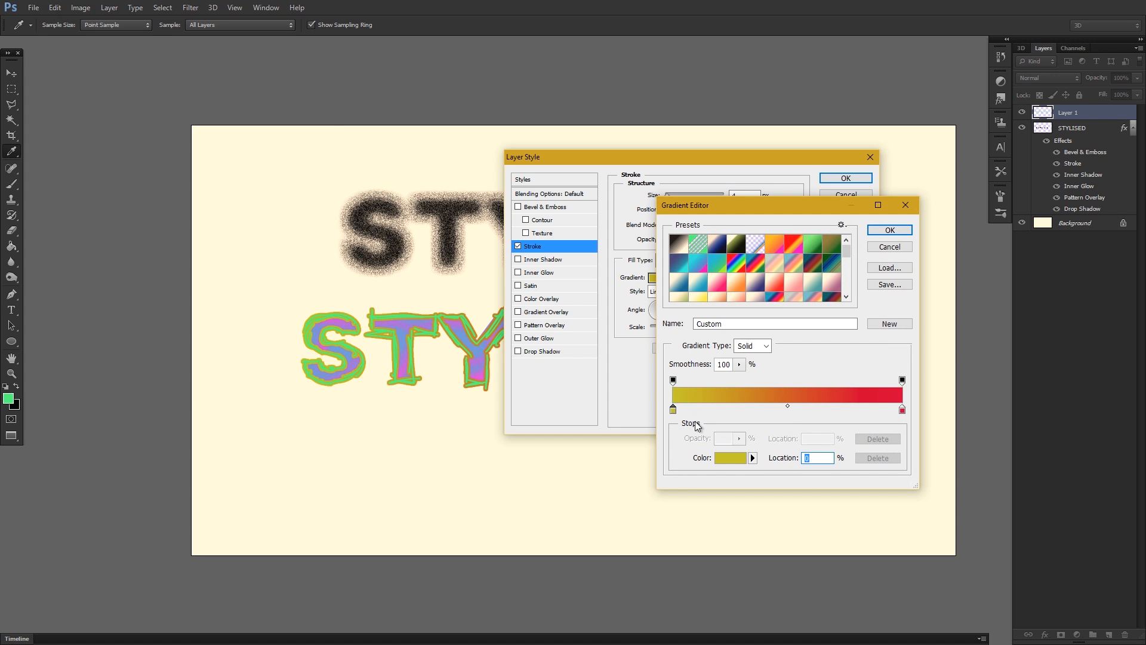
pyautogui.click(730, 457)
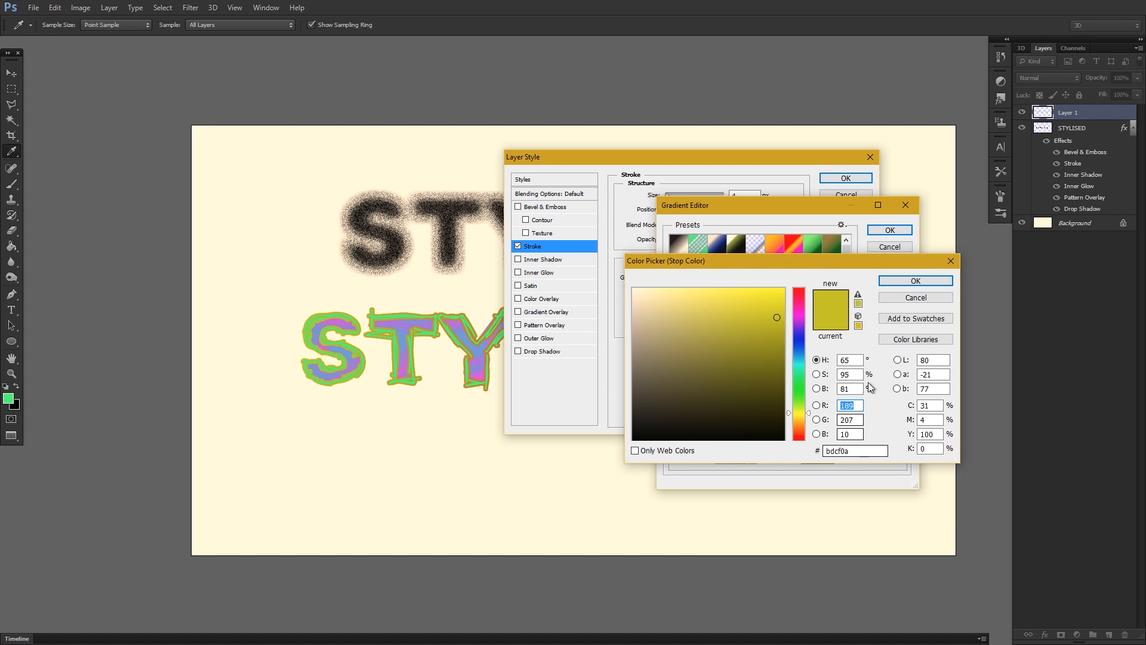
pyautogui.click(916, 280)
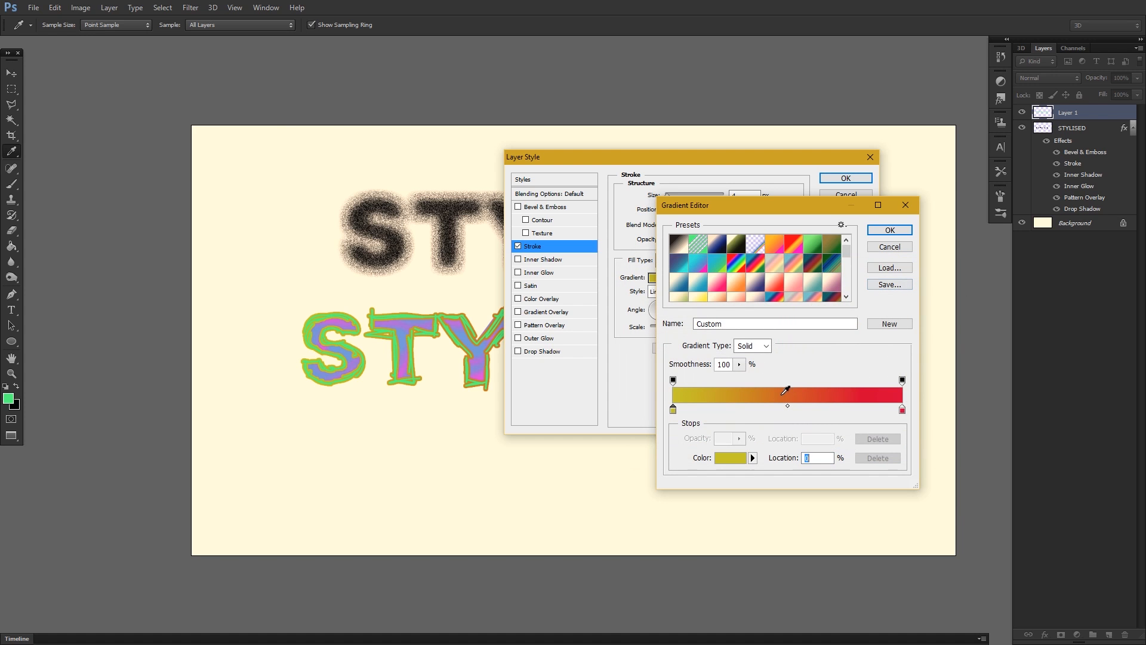
pyautogui.doubleClick(902, 410)
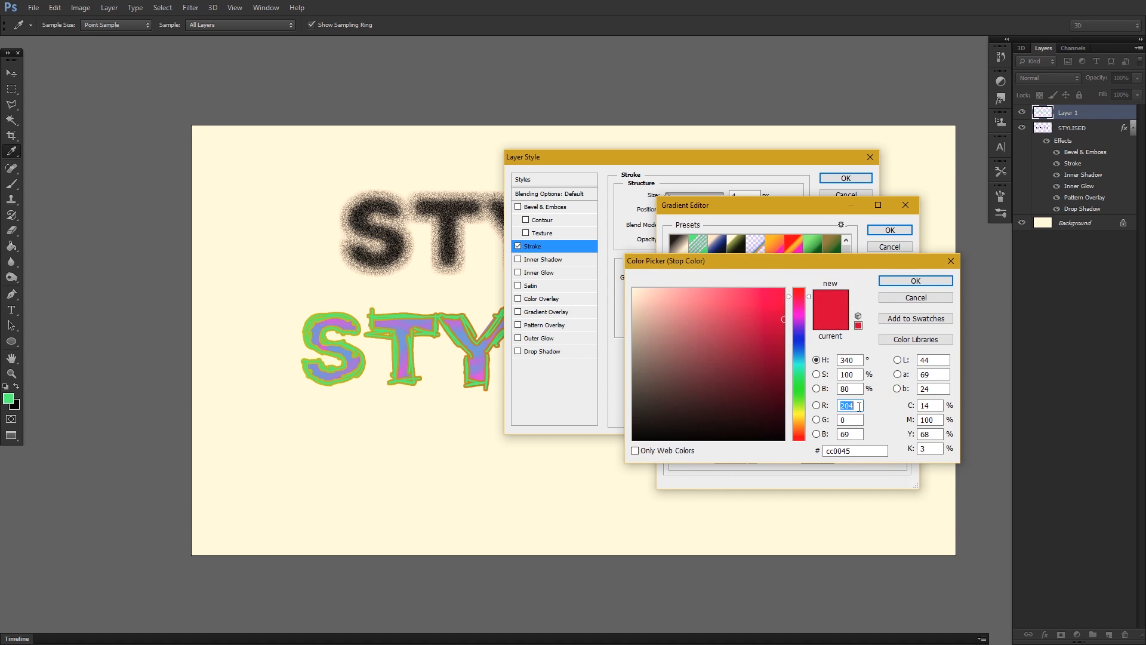
pyautogui.click(829, 450)
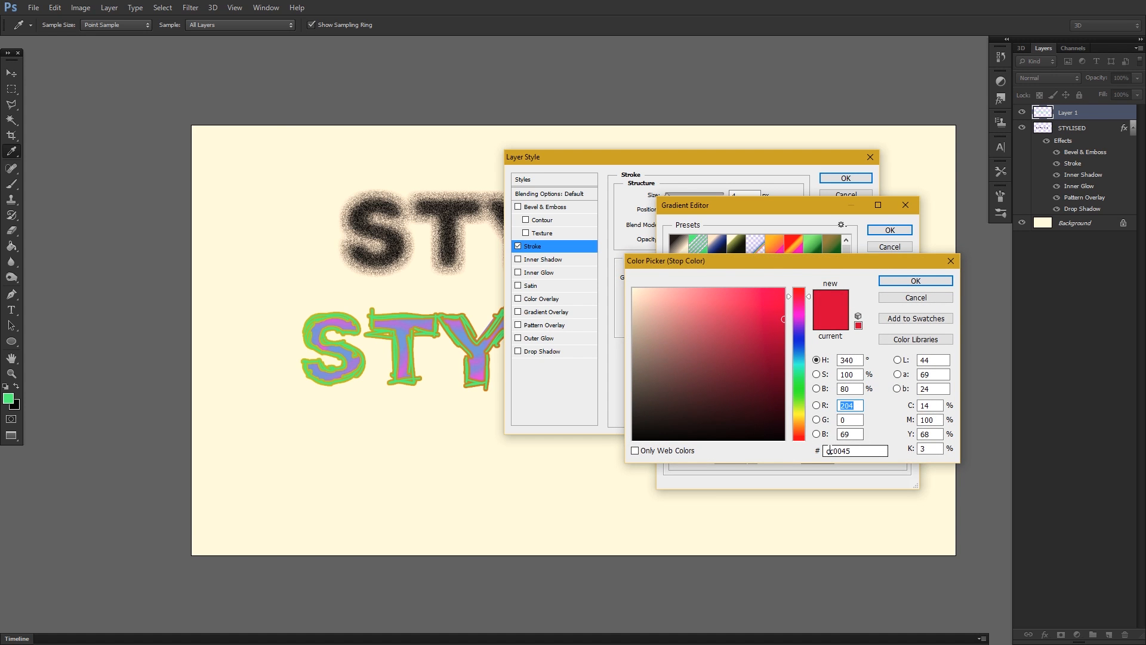
pyautogui.click(916, 280)
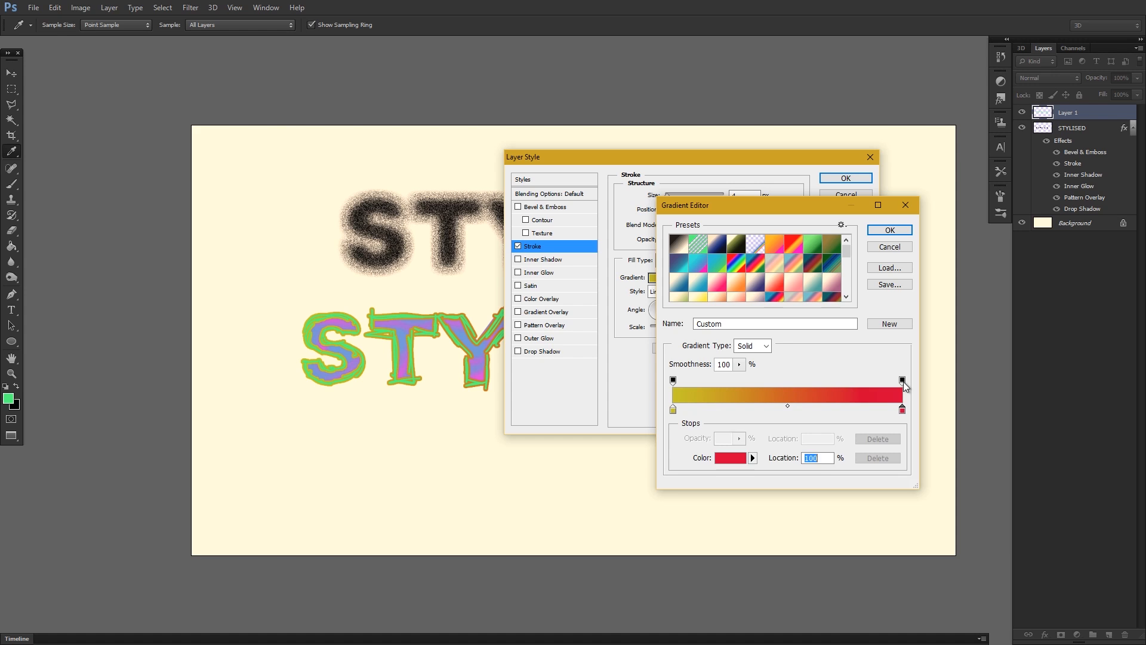
# Lower the gradient's end opacity stop to 77% and add another 77% opacity stop at location 40%.
pyautogui.click(902, 380)
pyautogui.click(739, 438)
pyautogui.moveTo(731, 451); pyautogui.dragTo(725, 451)
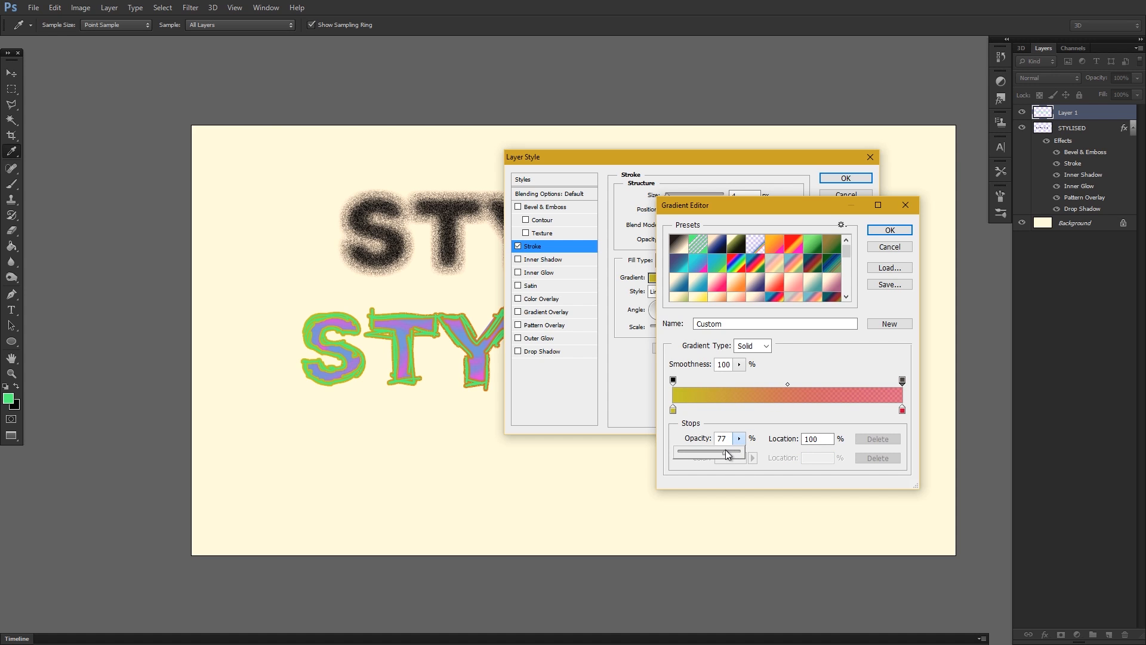
pyautogui.click(676, 380)
pyautogui.click(677, 380)
pyautogui.moveTo(677, 380); pyautogui.dragTo(764, 381)
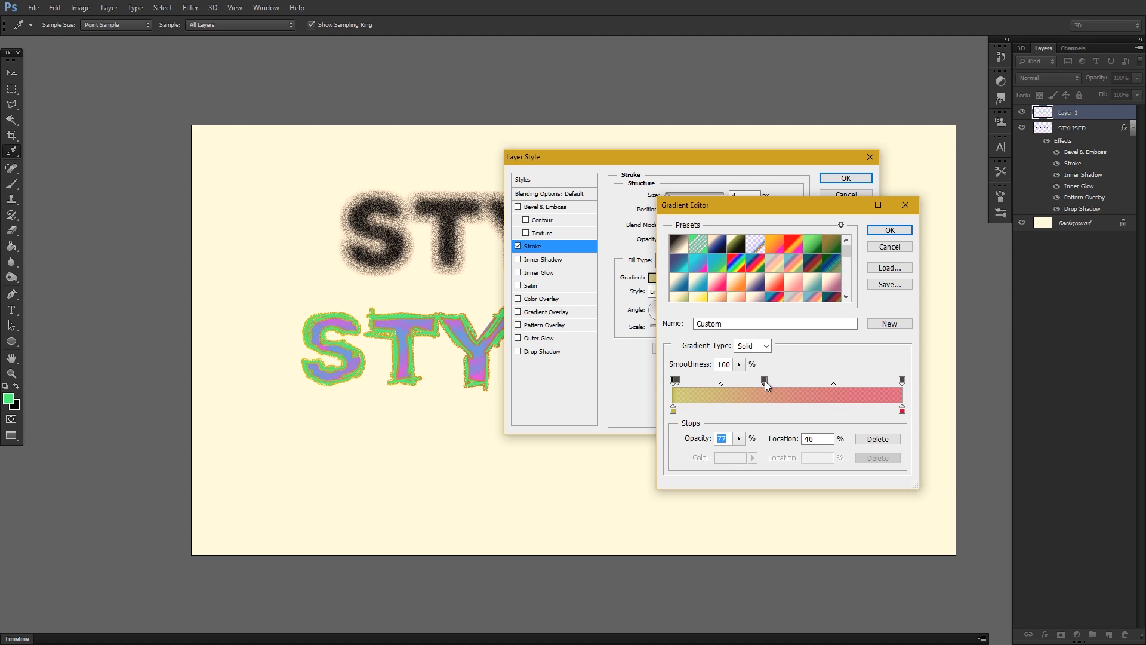
# Raise the opacity stop at 40% to full opacity and place the semi-transparent stop near the start at 11%.
pyautogui.click(739, 438)
pyautogui.moveTo(740, 452); pyautogui.dragTo(769, 454)
pyautogui.moveTo(673, 380); pyautogui.dragTo(698, 380)
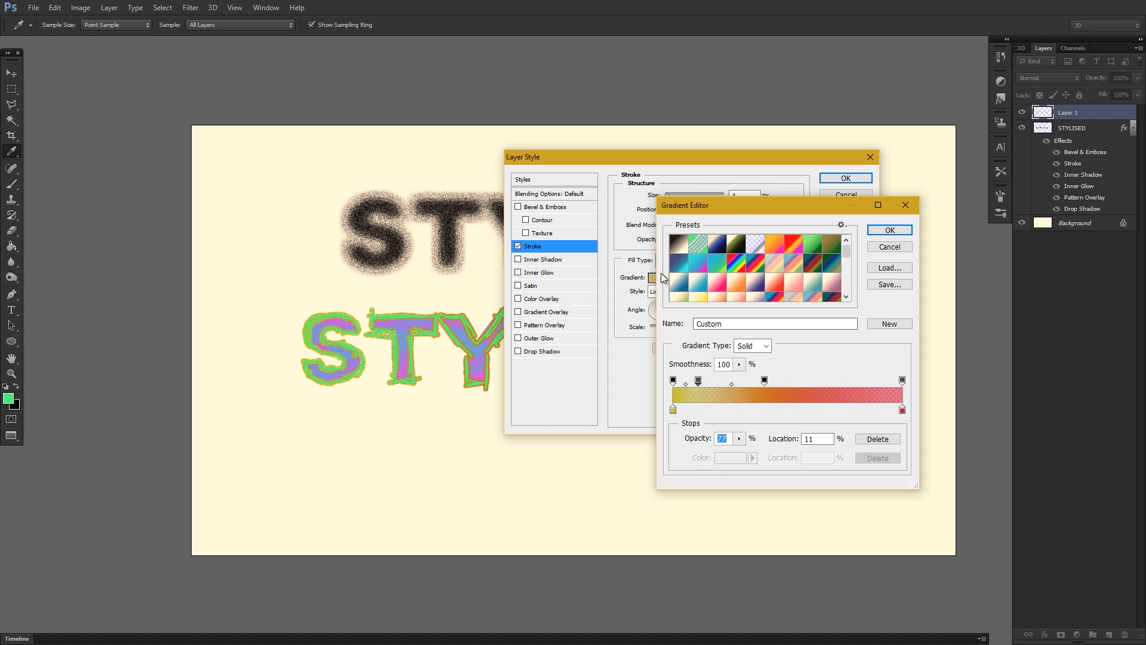
# Shift both inner opacity stops further toward the gradient's red end and accept the gradient.
pyautogui.moveTo(737, 203)
pyautogui.mouseDown()
pyautogui.moveTo(370, 344)
pyautogui.moveTo(273, 228)
pyautogui.moveTo(312, 229)
pyautogui.mouseUp()
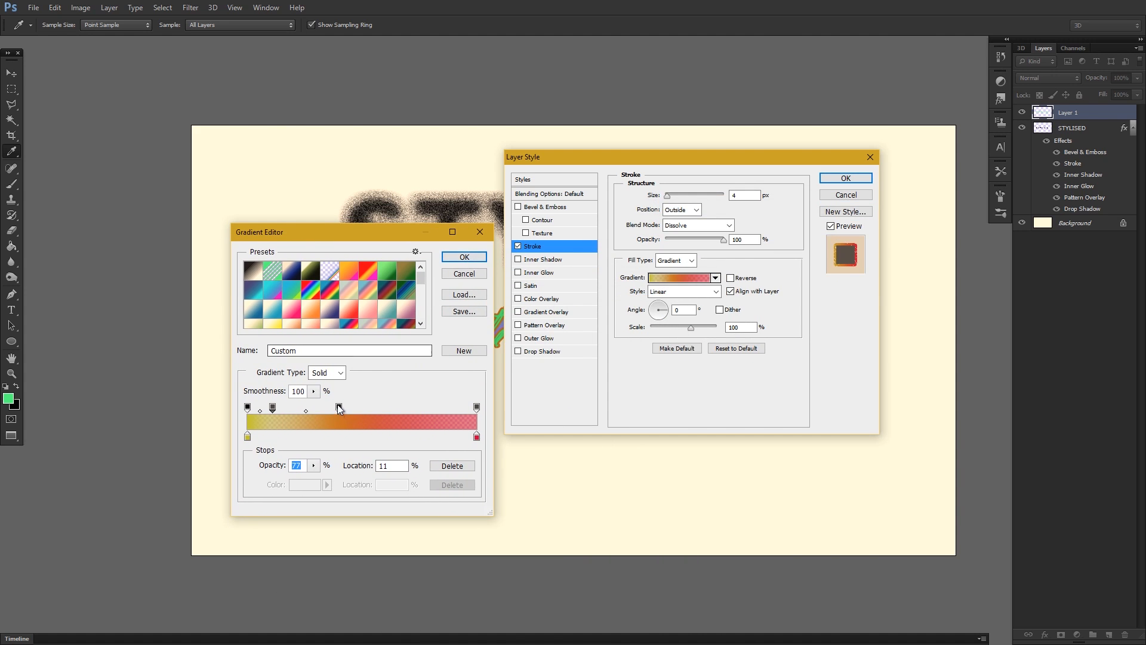
pyautogui.moveTo(338, 407); pyautogui.dragTo(405, 407)
pyautogui.moveTo(272, 407); pyautogui.dragTo(296, 407)
pyautogui.click(466, 260)
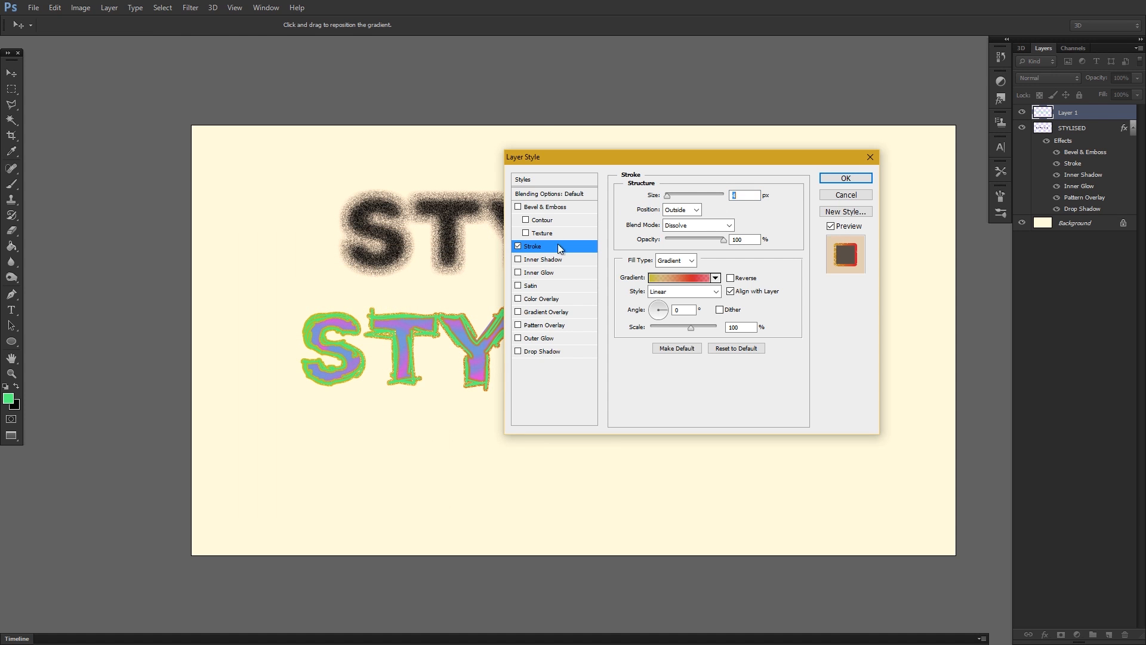
# Add a Pattern Overlay to Layer 1 using the multicoloured striped pattern.
pyautogui.moveTo(598, 157); pyautogui.dragTo(481, 197)
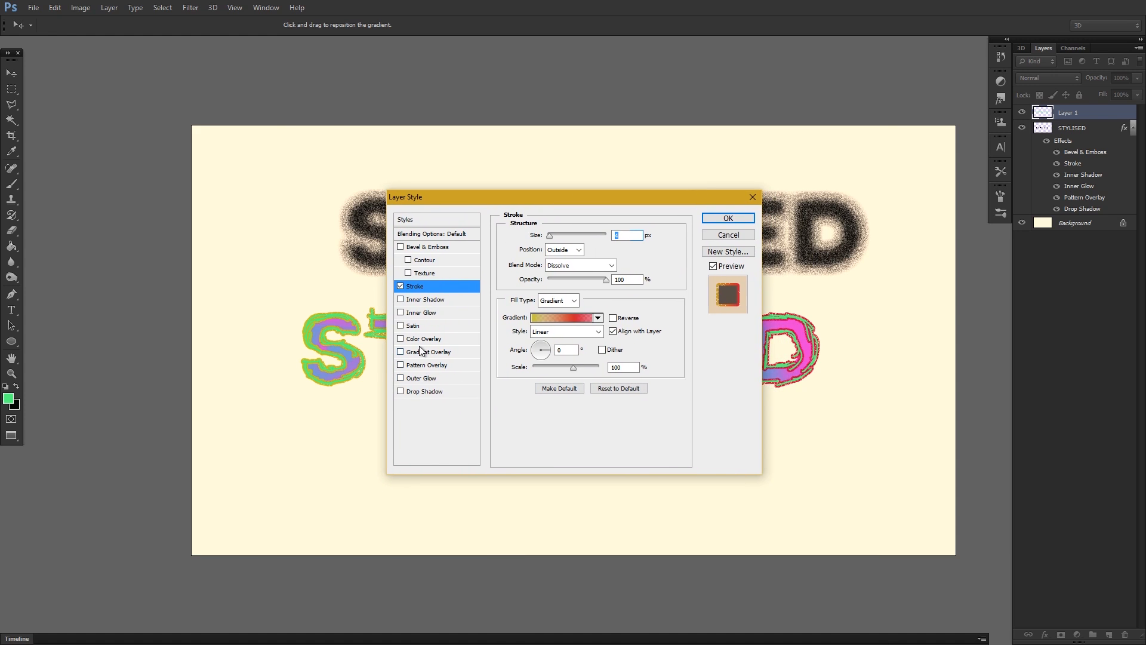
pyautogui.click(401, 364)
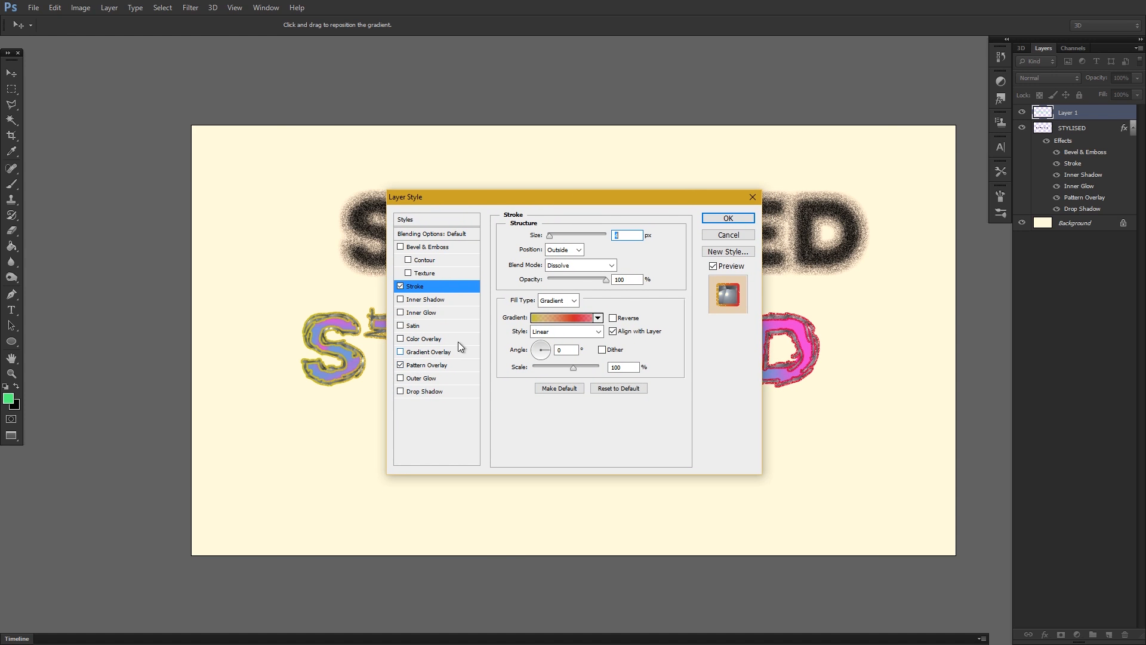
pyautogui.click(458, 366)
pyautogui.click(586, 278)
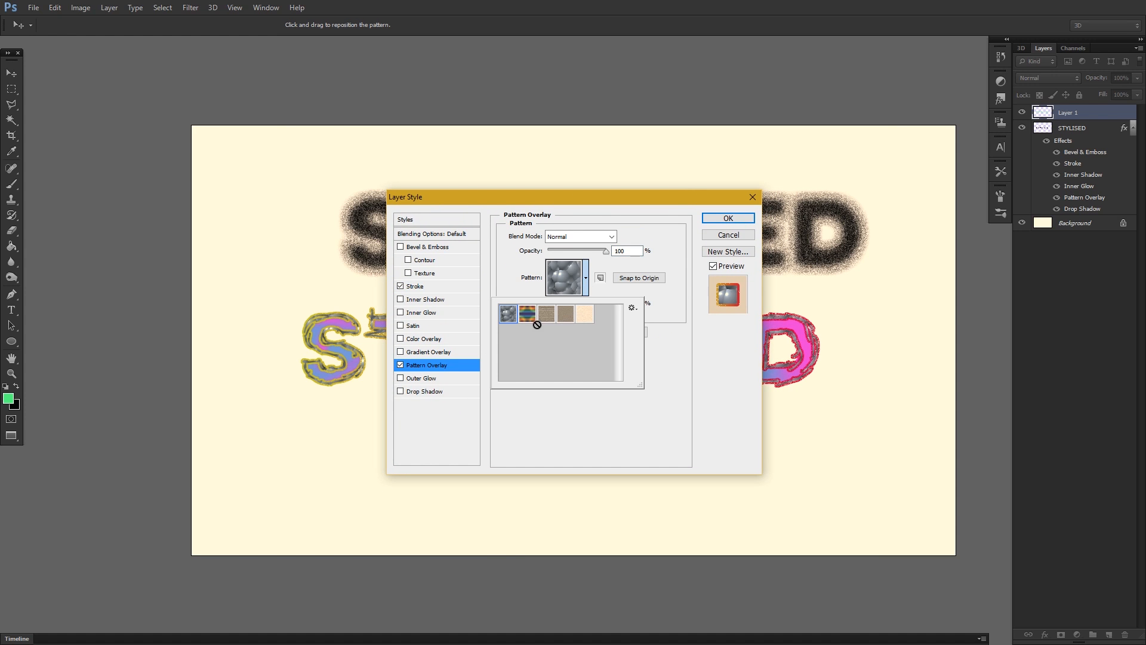
pyautogui.click(528, 315)
pyautogui.click(579, 294)
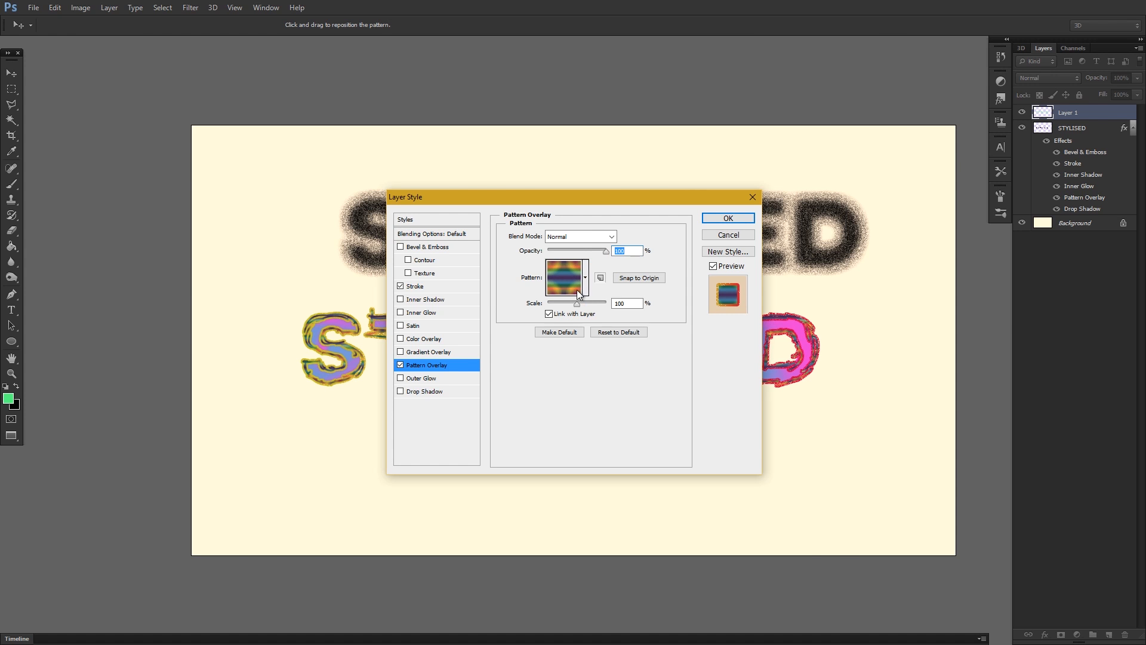
# Set the Pattern Overlay's blend mode to Hard Light.
pyautogui.moveTo(575, 203)
pyautogui.mouseDown()
pyautogui.moveTo(710, 607)
pyautogui.moveTo(710, 567)
pyautogui.moveTo(563, 195)
pyautogui.mouseUp()
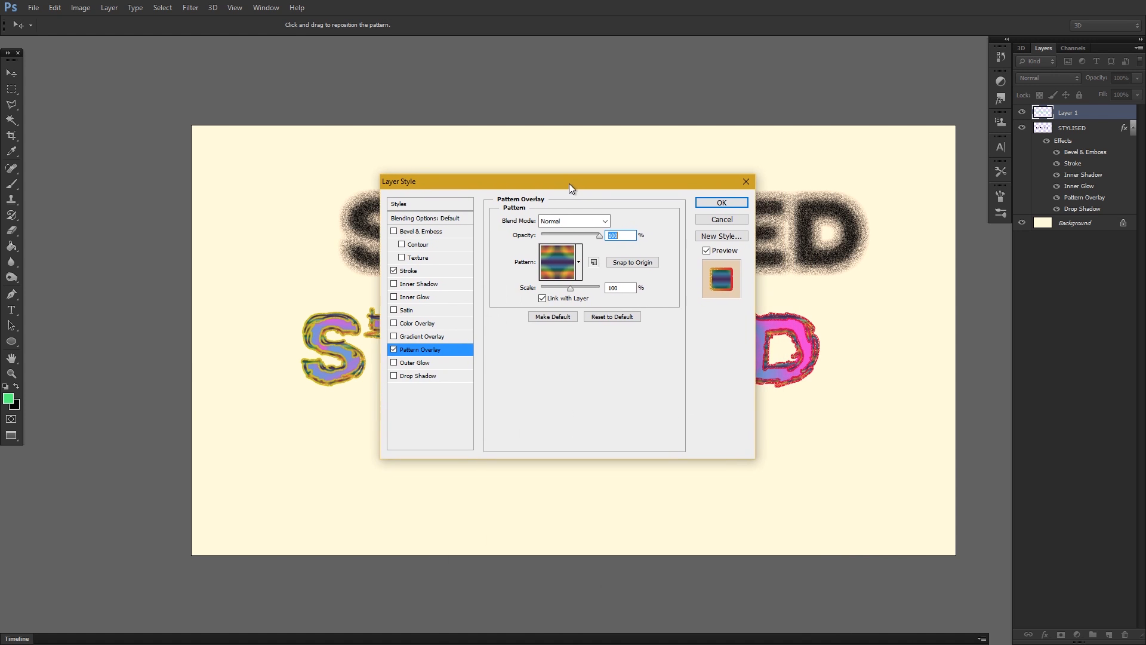
pyautogui.click(567, 228)
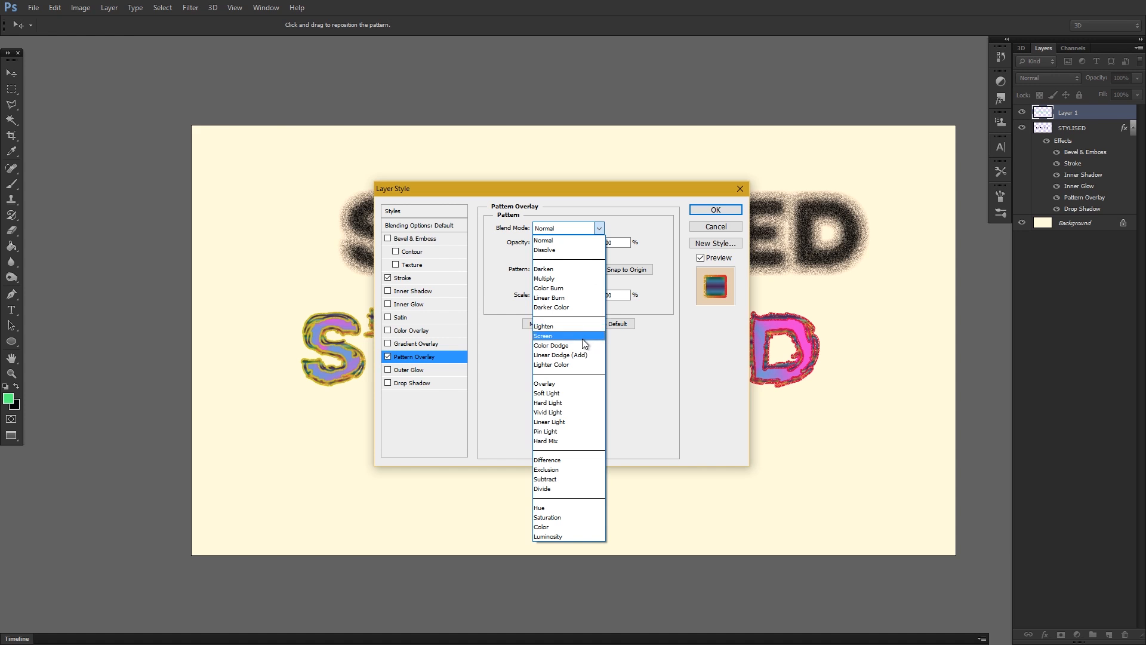
pyautogui.click(565, 403)
pyautogui.moveTo(591, 197); pyautogui.dragTo(627, 191)
# Add a Drop Shadow to Layer 1 with Use Global Light off, the angle at 61° and an increased distance below the letters.
pyautogui.click(466, 385)
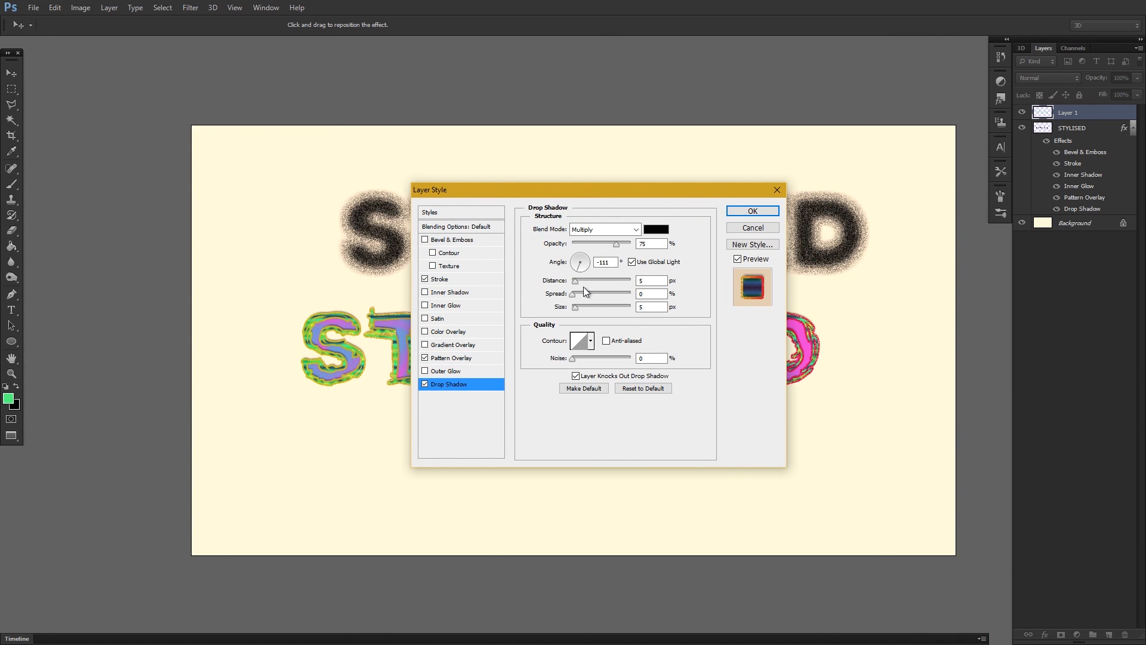
pyautogui.moveTo(578, 281); pyautogui.dragTo(618, 282)
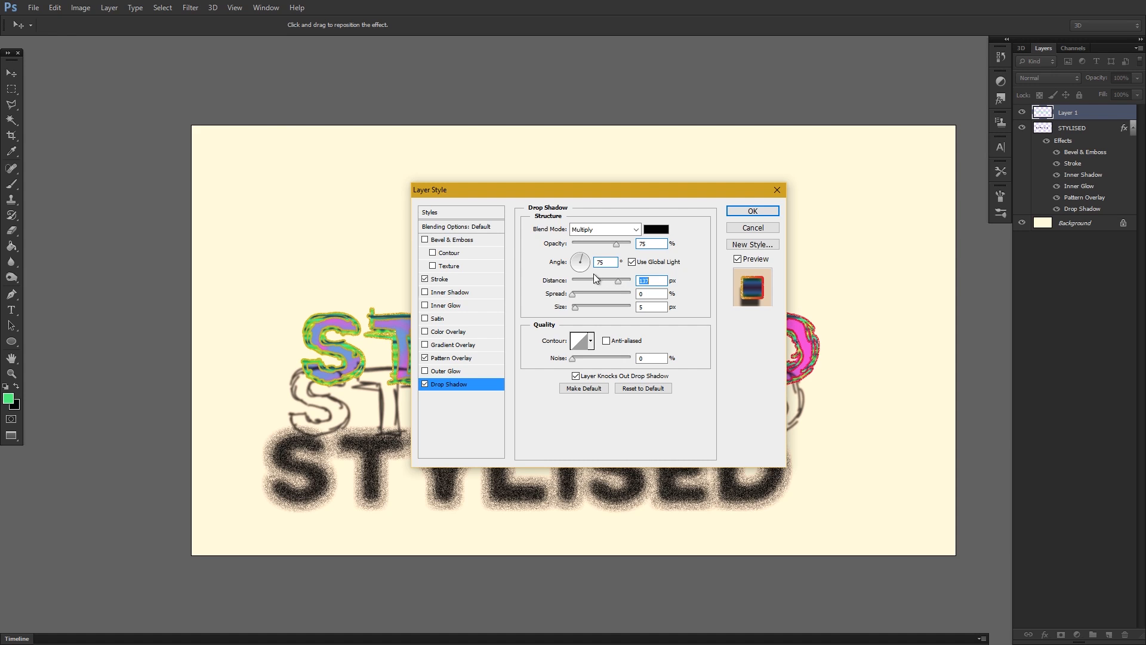
pyautogui.click(578, 271)
pyautogui.click(632, 263)
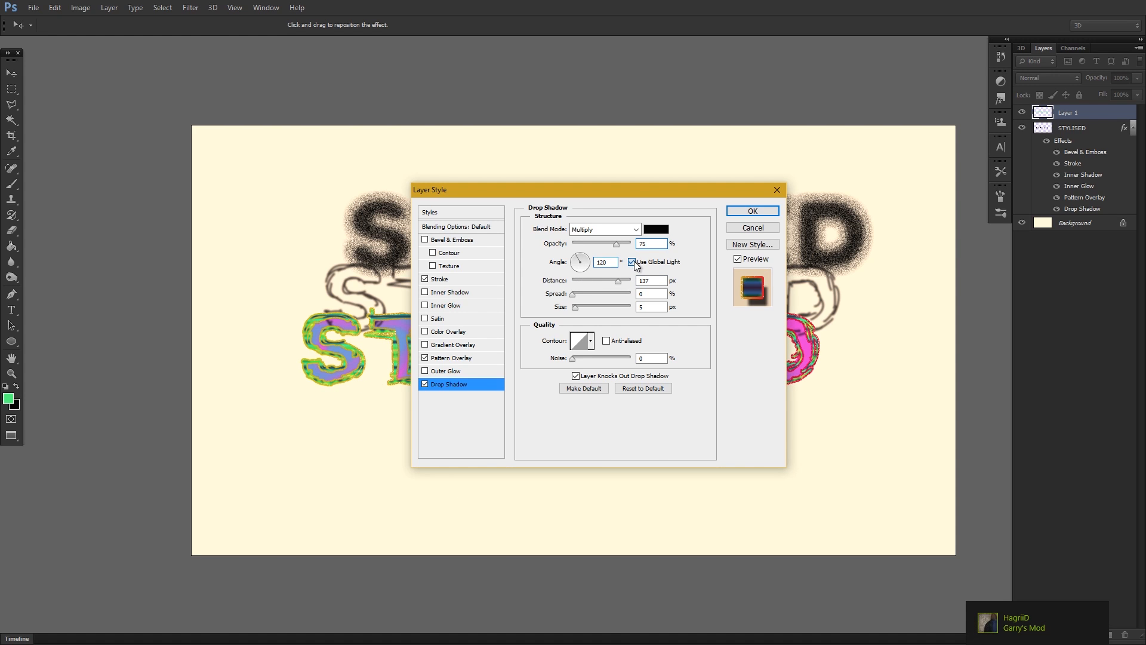
pyautogui.moveTo(587, 264); pyautogui.dragTo(617, 283)
pyautogui.moveTo(609, 203); pyautogui.dragTo(549, 192)
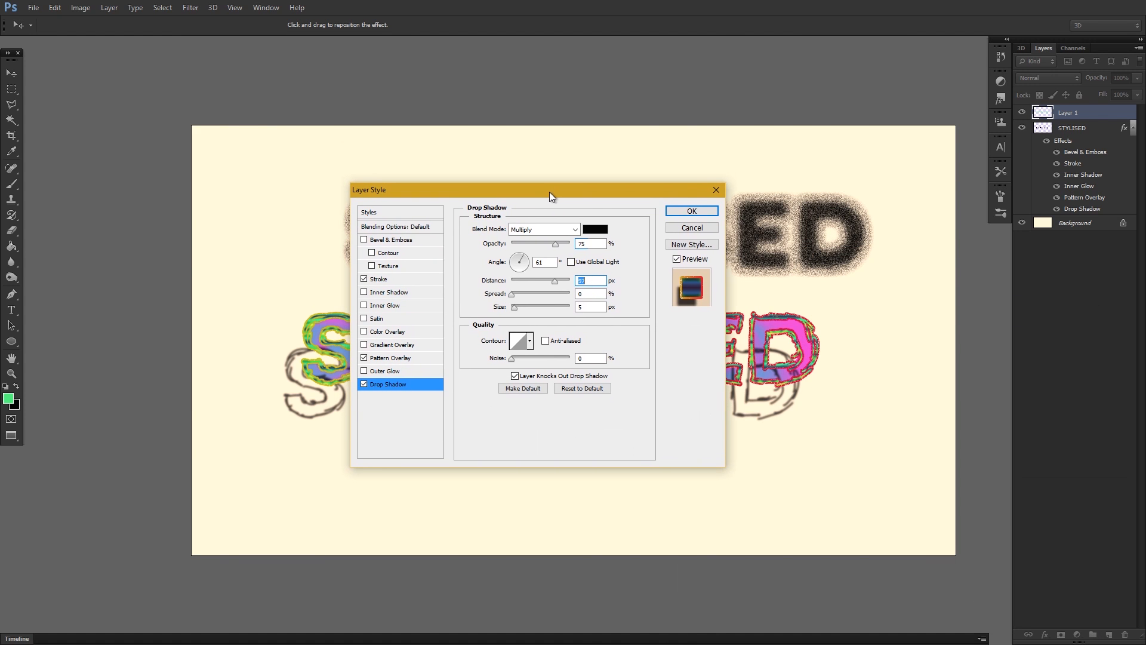
# Give Layer 1's Drop Shadow a stepped anti-aliased contour, 46% noise, 45% spread, size 0 px and a greater distance.
pyautogui.click(530, 340)
pyautogui.click(538, 386)
pyautogui.click(530, 342)
pyautogui.click(545, 341)
pyautogui.click(537, 358)
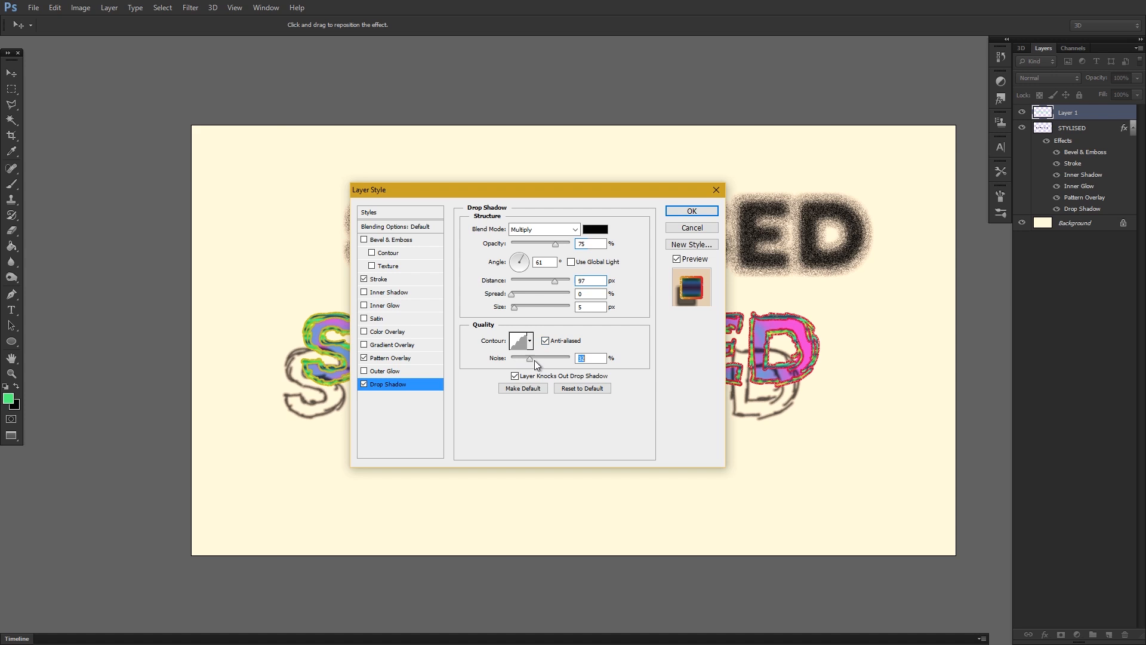
pyautogui.moveTo(512, 293); pyautogui.dragTo(557, 282)
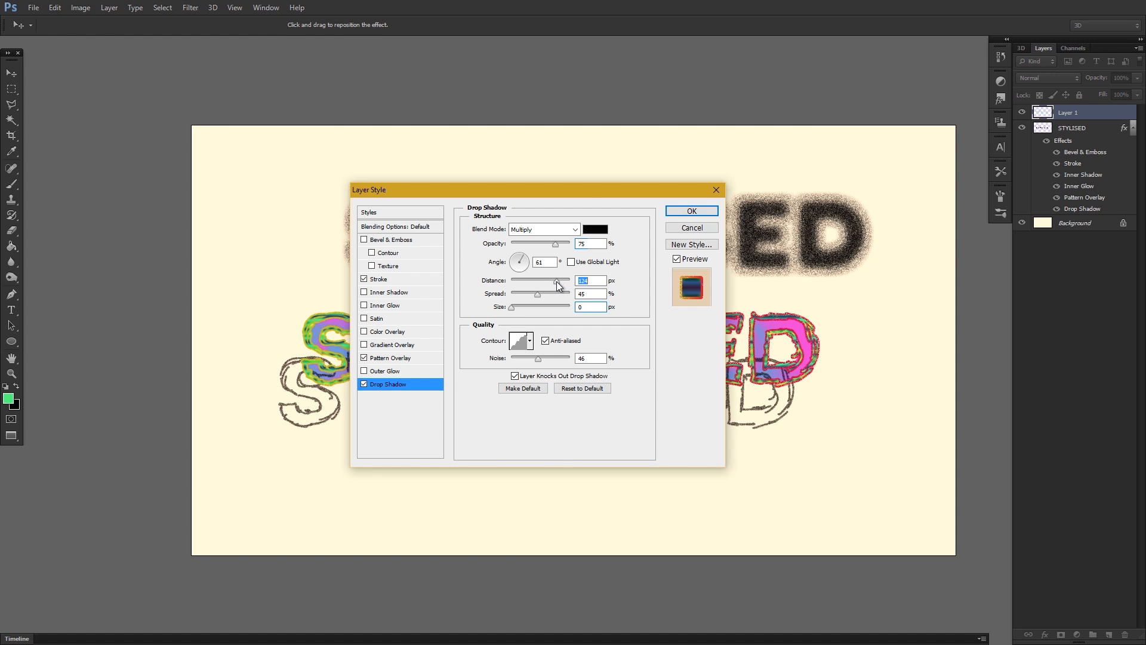
# Set the Drop Shadow colour of Layer 1 to bright yellow, e4ff00.
pyautogui.moveTo(597, 193); pyautogui.dragTo(722, 190)
pyautogui.click(718, 226)
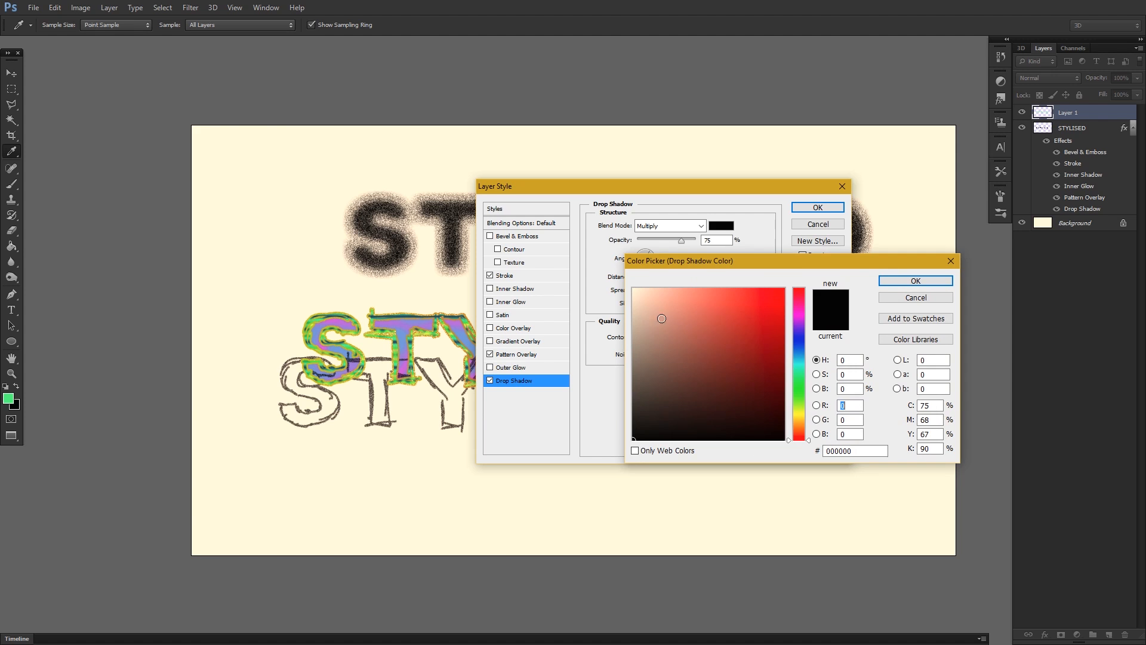
pyautogui.click(798, 412)
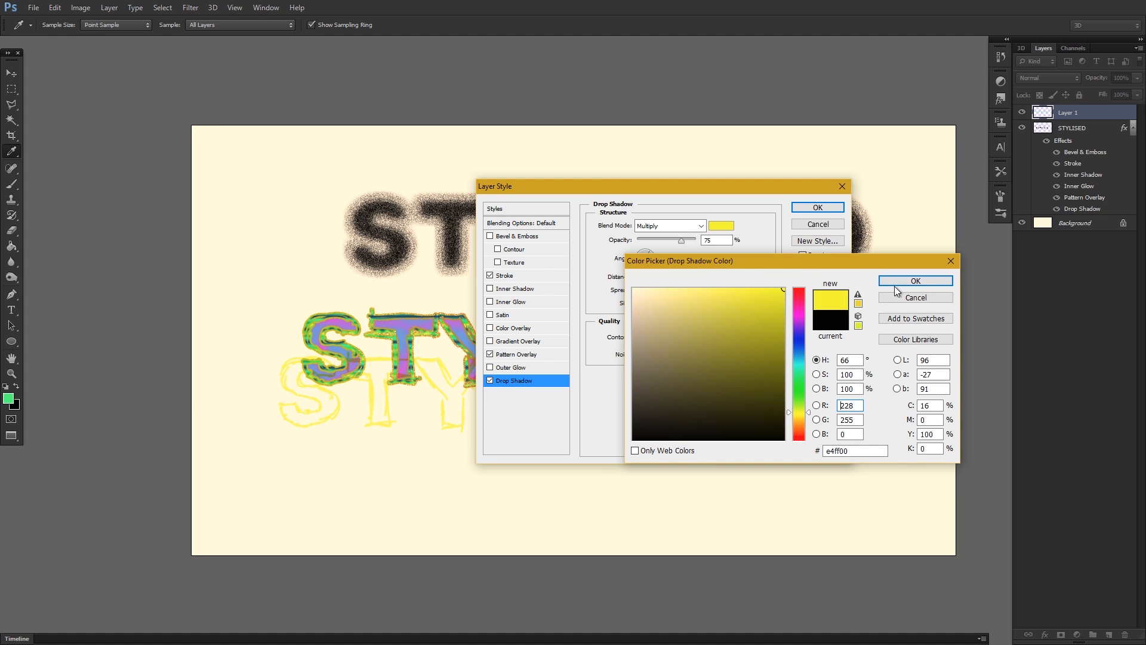
pyautogui.click(897, 282)
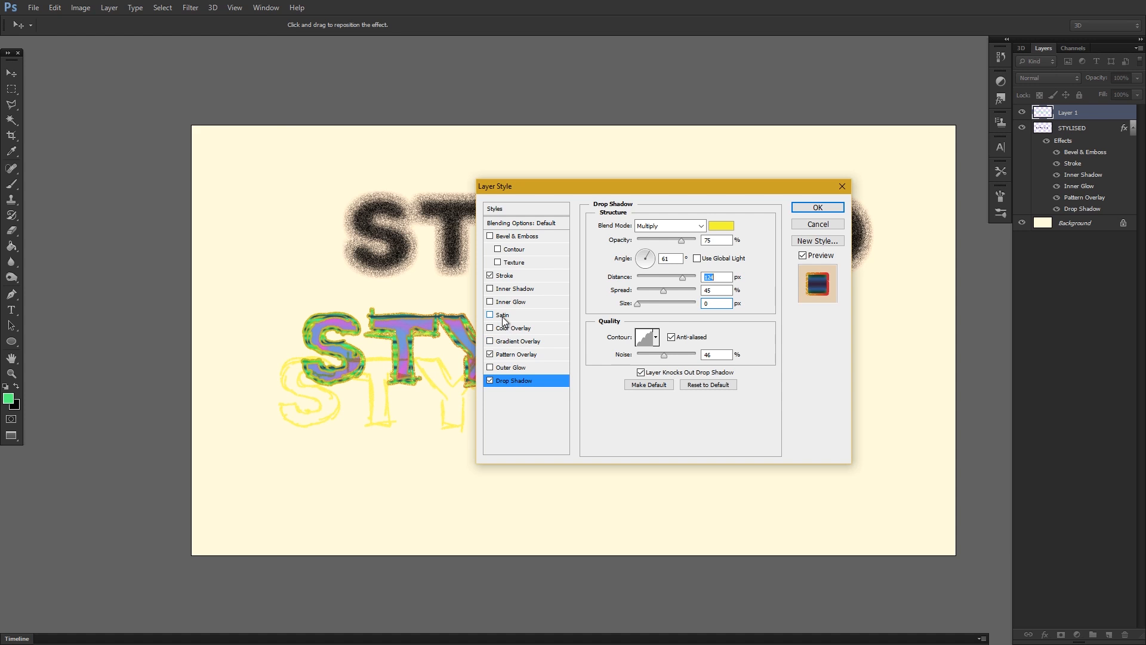
# Add a Satin effect to Layer 1 with the Color Burn blend mode and a red colour.
pyautogui.click(502, 315)
pyautogui.click(668, 226)
pyautogui.click(670, 285)
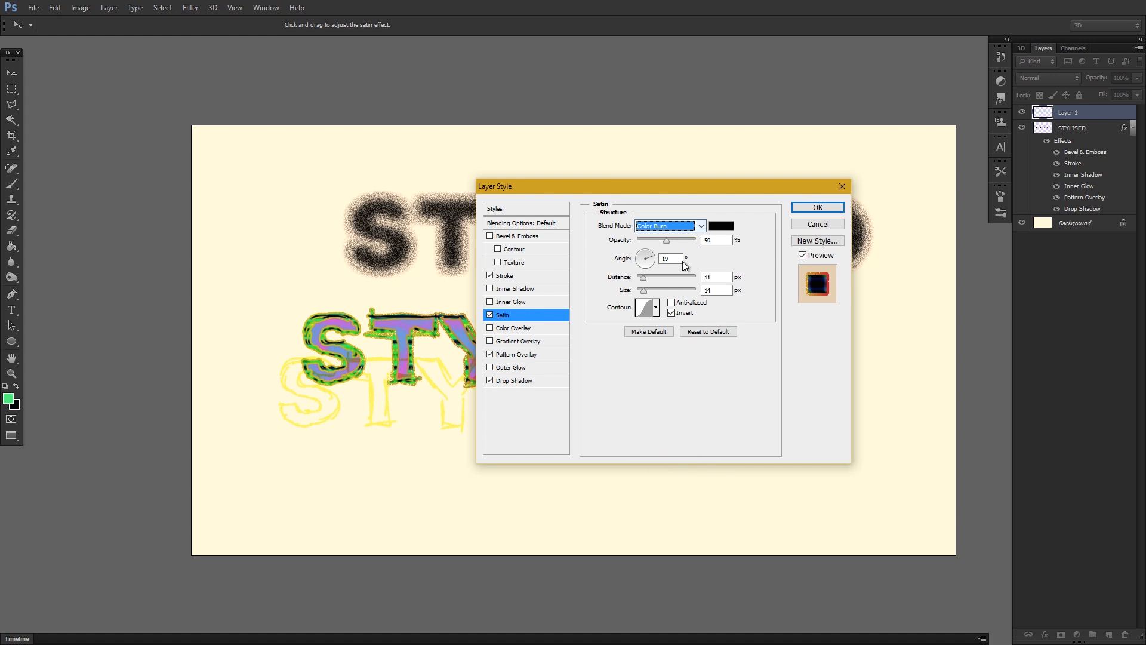
pyautogui.click(721, 225)
pyautogui.click(784, 289)
pyautogui.click(903, 285)
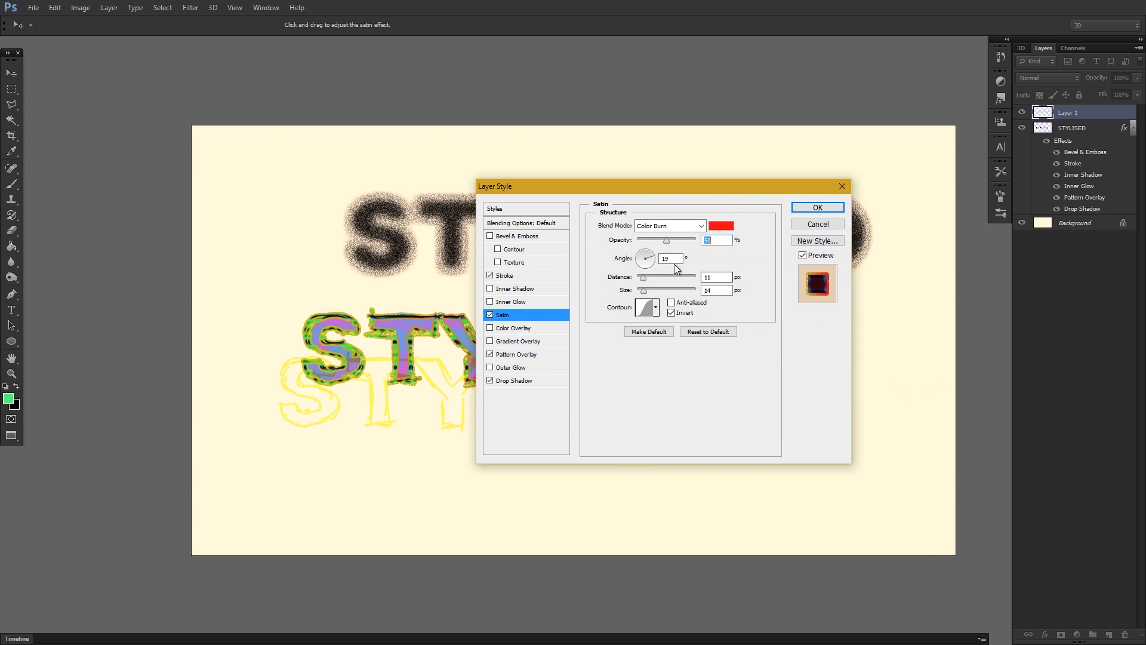
# Set Satin to 89% opacity, -93° angle, 106 px distance, 117 px size and an anti-aliased twin-peak contour, and accept the layer style.
pyautogui.moveTo(667, 241); pyautogui.dragTo(669, 294)
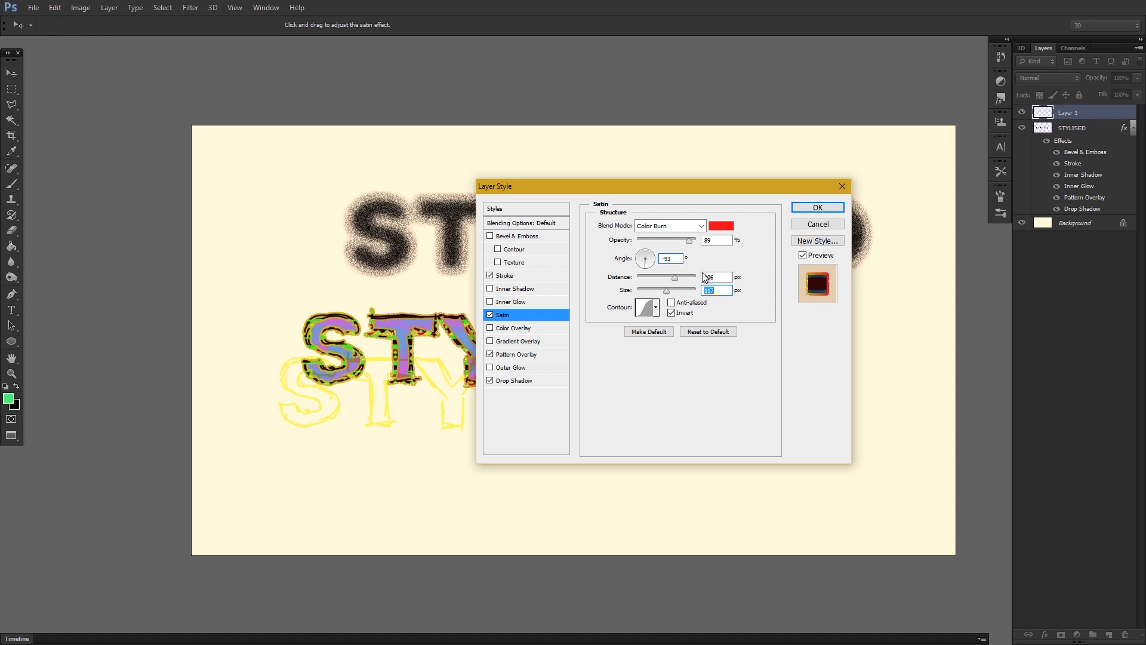
pyautogui.click(656, 308)
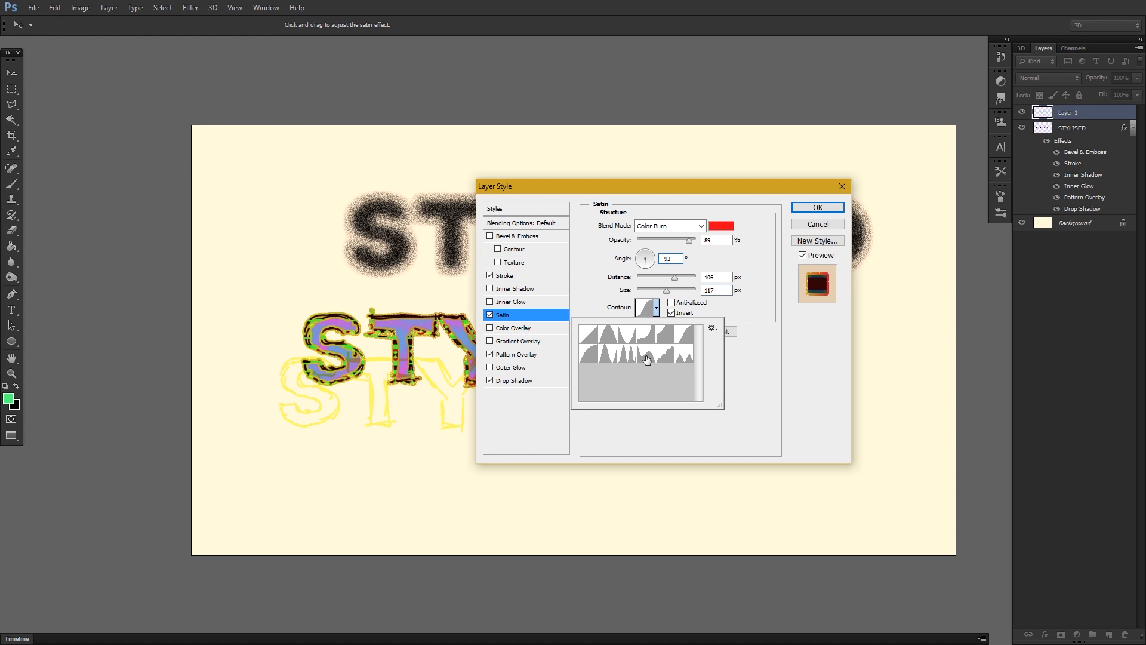
pyautogui.click(627, 353)
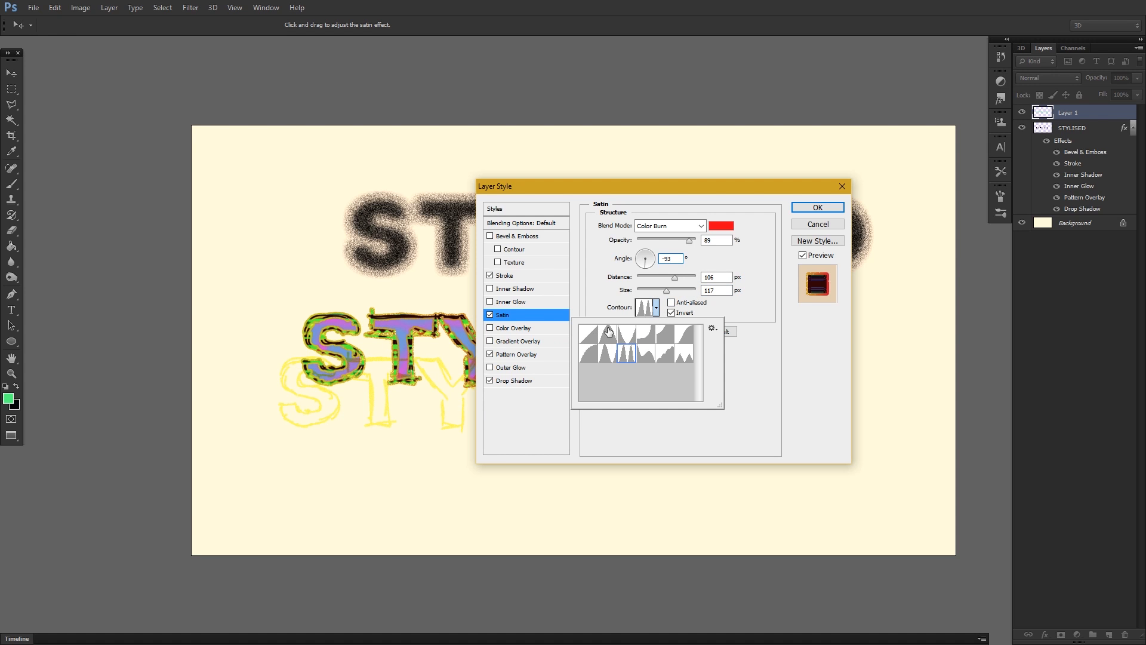
pyautogui.click(660, 306)
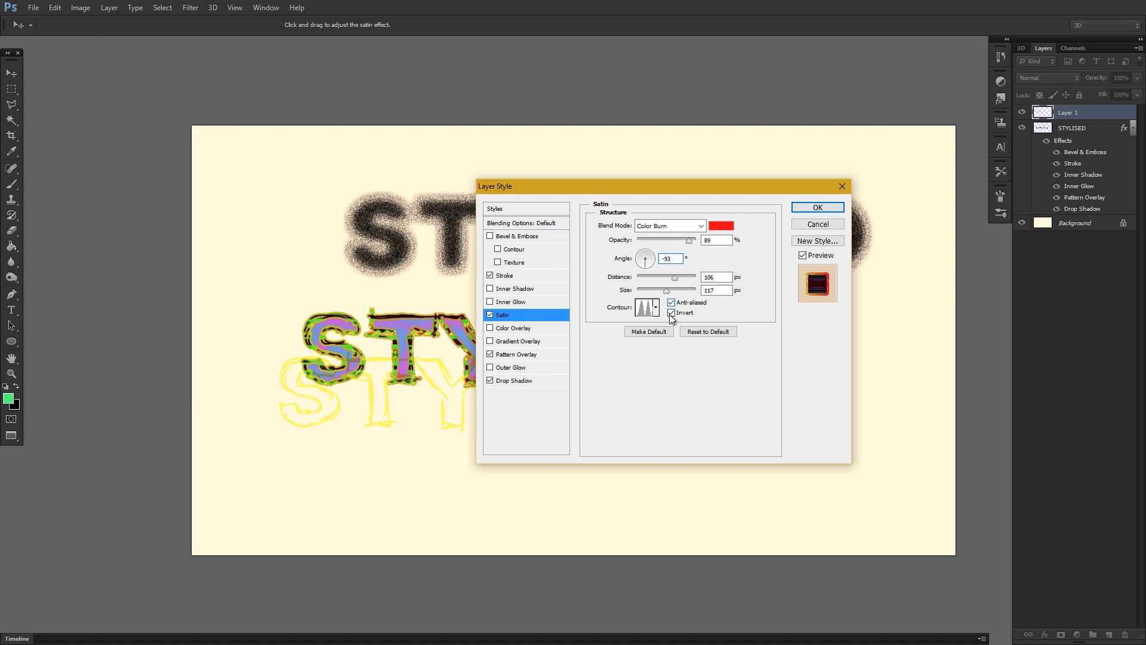
pyautogui.click(817, 207)
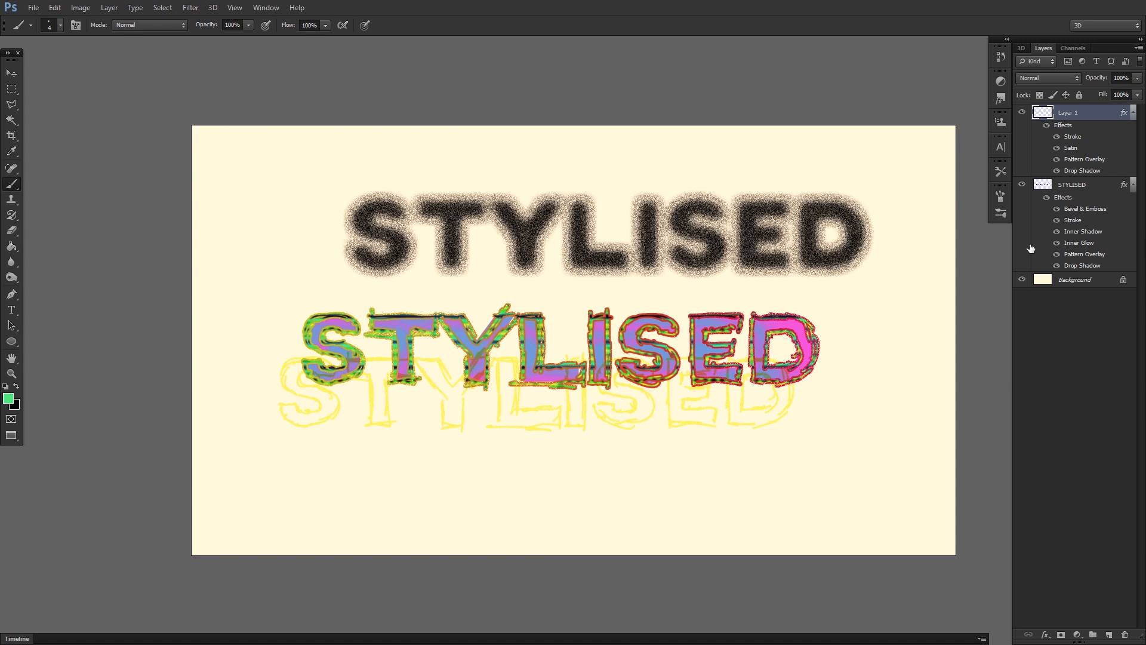
# Choose the Paint Bucket for the Background layer and set the foreground colour to a strong orange.
pyautogui.click(1065, 282)
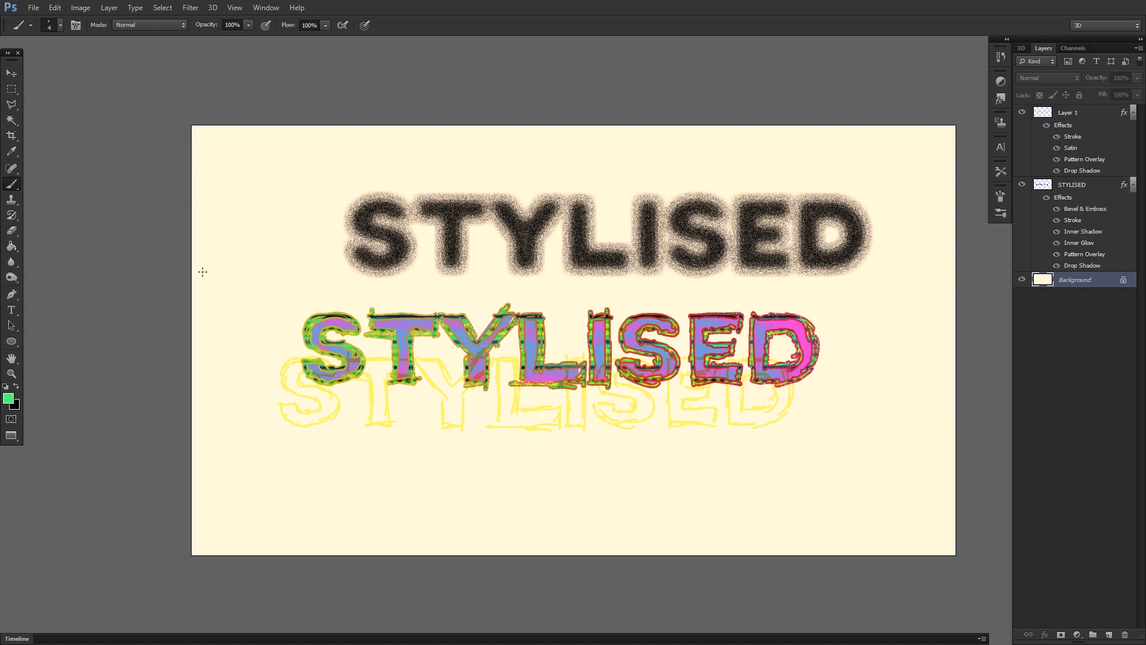
pyautogui.moveTo(12, 246); pyautogui.dragTo(39, 258)
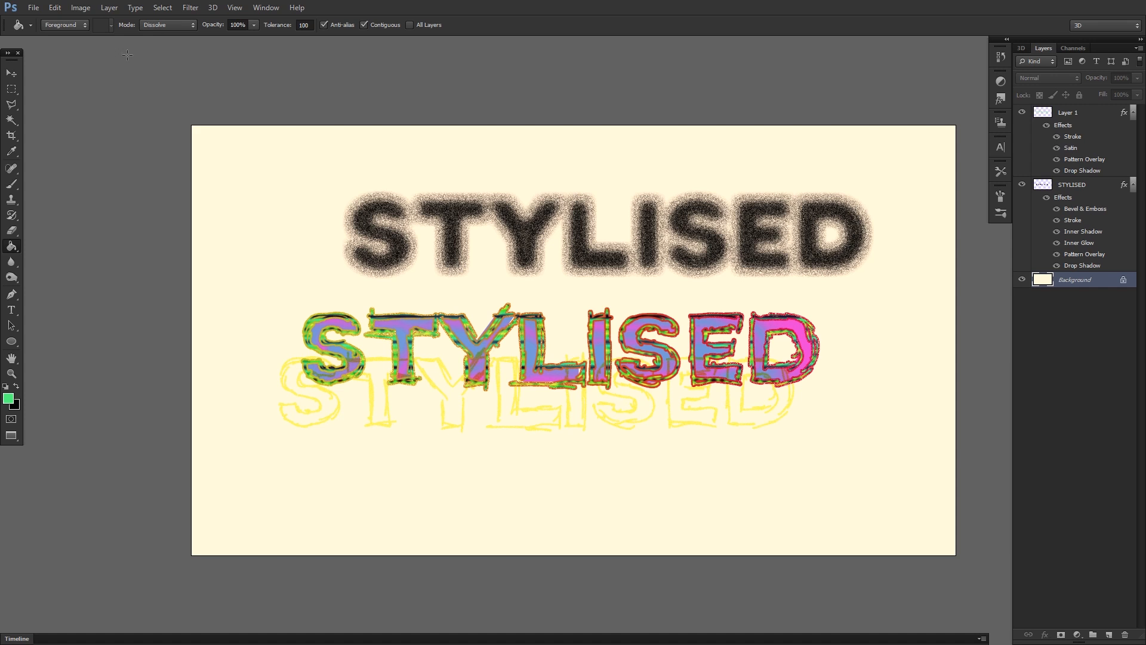
pyautogui.click(81, 27)
pyautogui.click(81, 25)
pyautogui.click(80, 25)
pyautogui.click(79, 27)
pyautogui.click(8, 397)
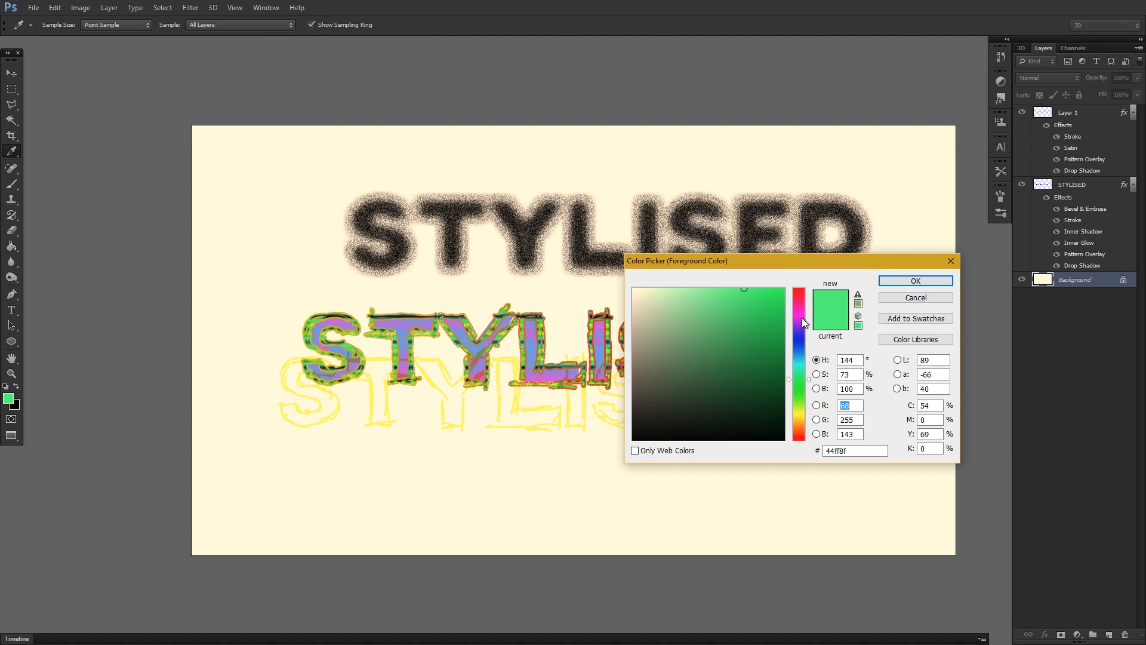
pyautogui.moveTo(797, 368); pyautogui.dragTo(796, 442)
pyautogui.moveTo(777, 328); pyautogui.dragTo(769, 306)
pyautogui.moveTo(797, 430); pyautogui.dragTo(797, 429)
pyautogui.moveTo(765, 306); pyautogui.dragTo(763, 316)
pyautogui.moveTo(790, 427); pyautogui.dragTo(800, 423)
pyautogui.moveTo(779, 299); pyautogui.dragTo(756, 302)
pyautogui.click(795, 421)
pyautogui.moveTo(794, 422); pyautogui.dragTo(794, 423)
pyautogui.moveTo(759, 305); pyautogui.dragTo(774, 311)
pyautogui.click(798, 425)
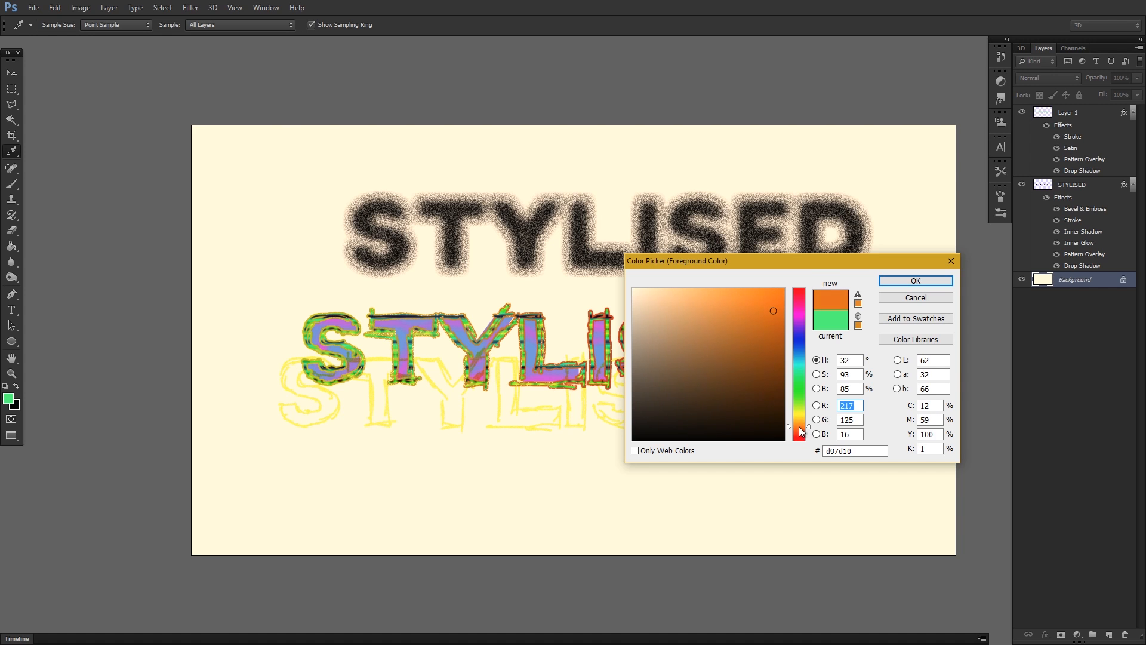
pyautogui.click(889, 281)
# Try filling the Background layer with the orange foreground colour and undo the fill.
pyautogui.press('g')
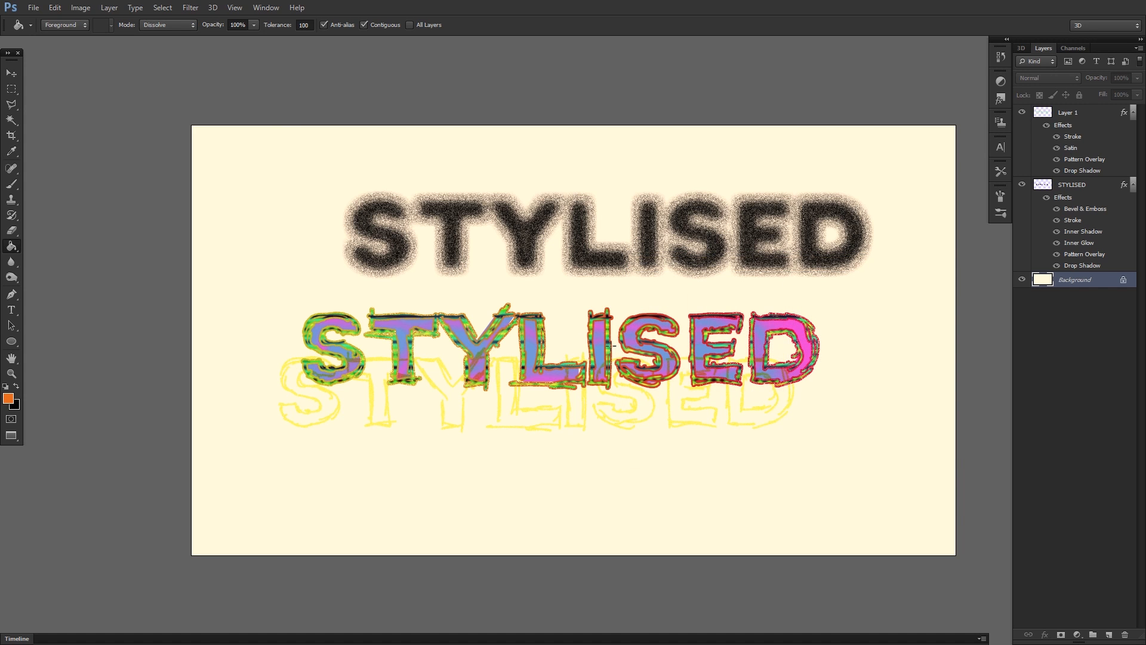
pyautogui.click(516, 352)
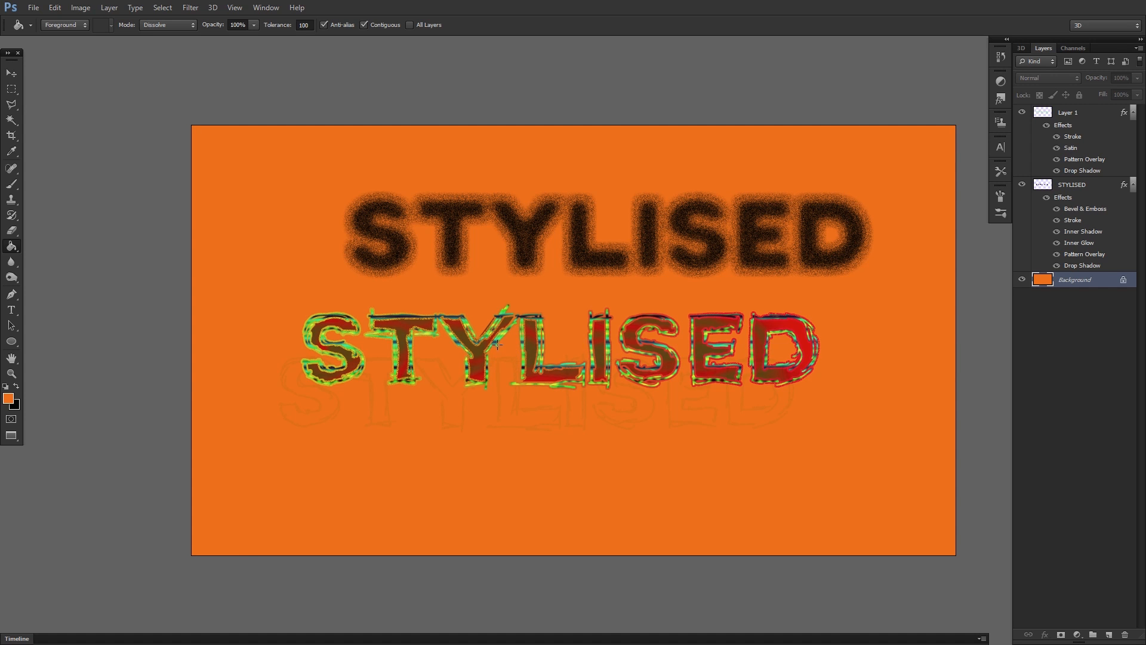
pyautogui.hotkey('ctrl', 'z')
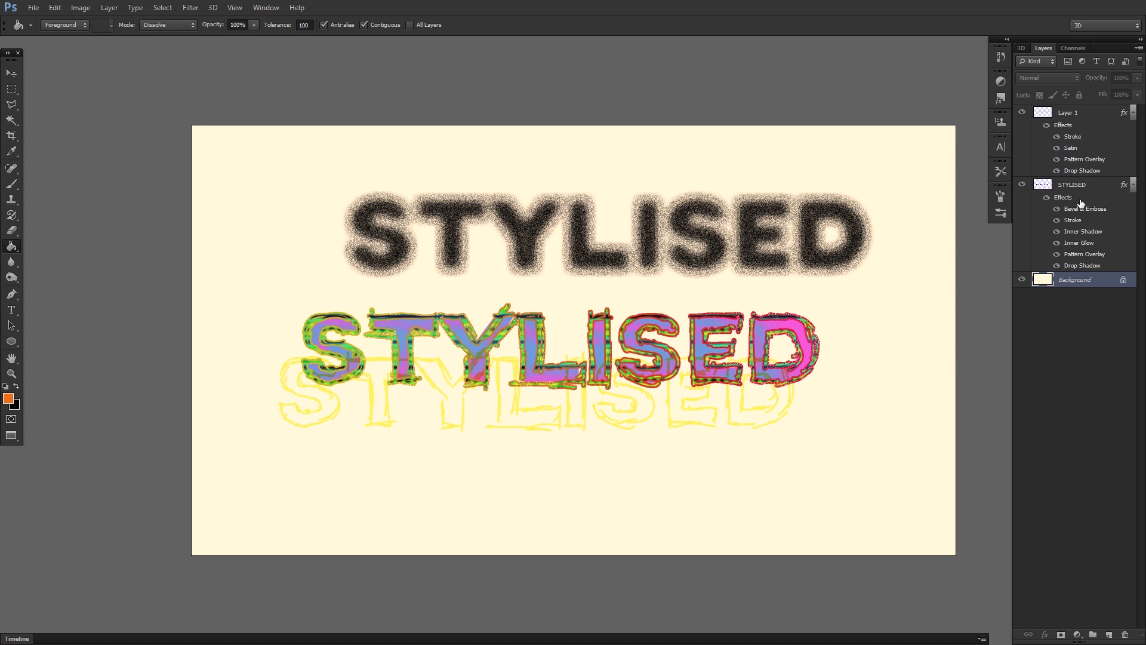
# Fill the STYLISED layer with the orange foreground colour.
pyautogui.click(1062, 187)
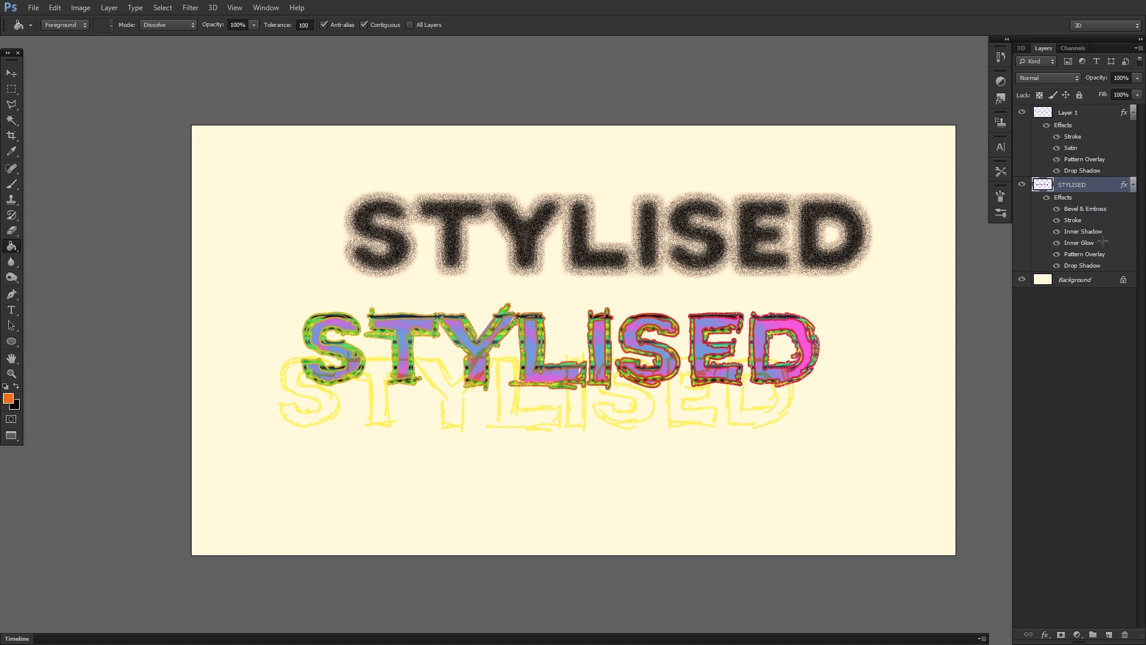
pyautogui.hotkey('alt', 'BackSpace')
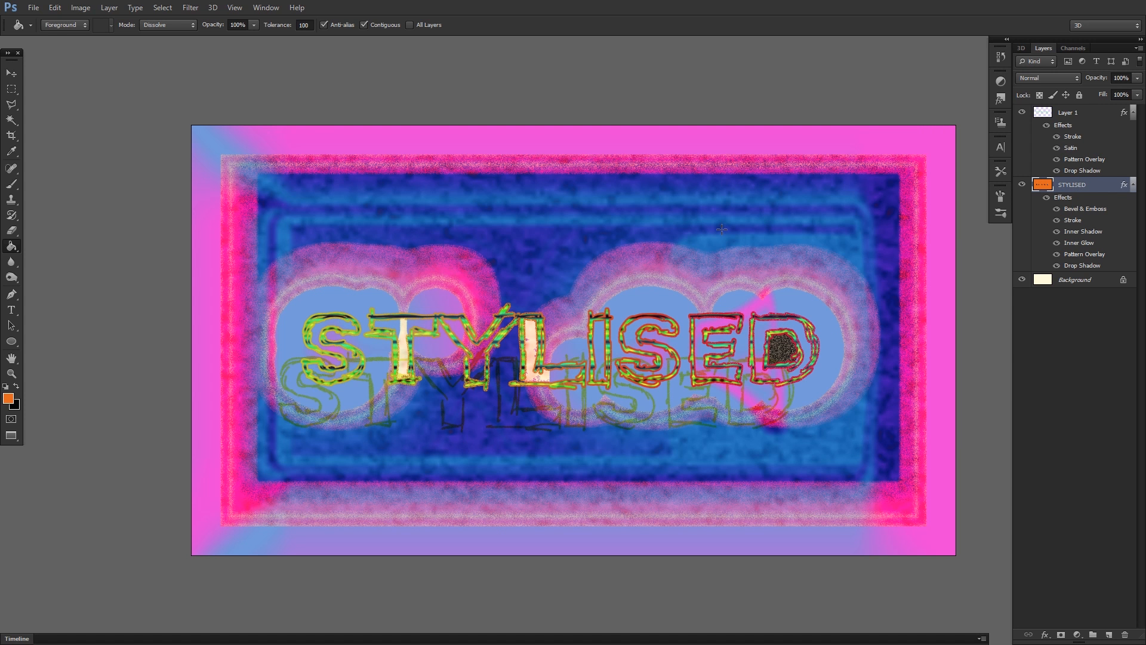
# Sample a source point with the Clone Stamp and paint several short cloned marks above the outlined letters on the STYLISED layer.
pyautogui.press('b')
pyautogui.moveTo(6, 201); pyautogui.dragTo(40, 198)
pyautogui.click(48, 198)
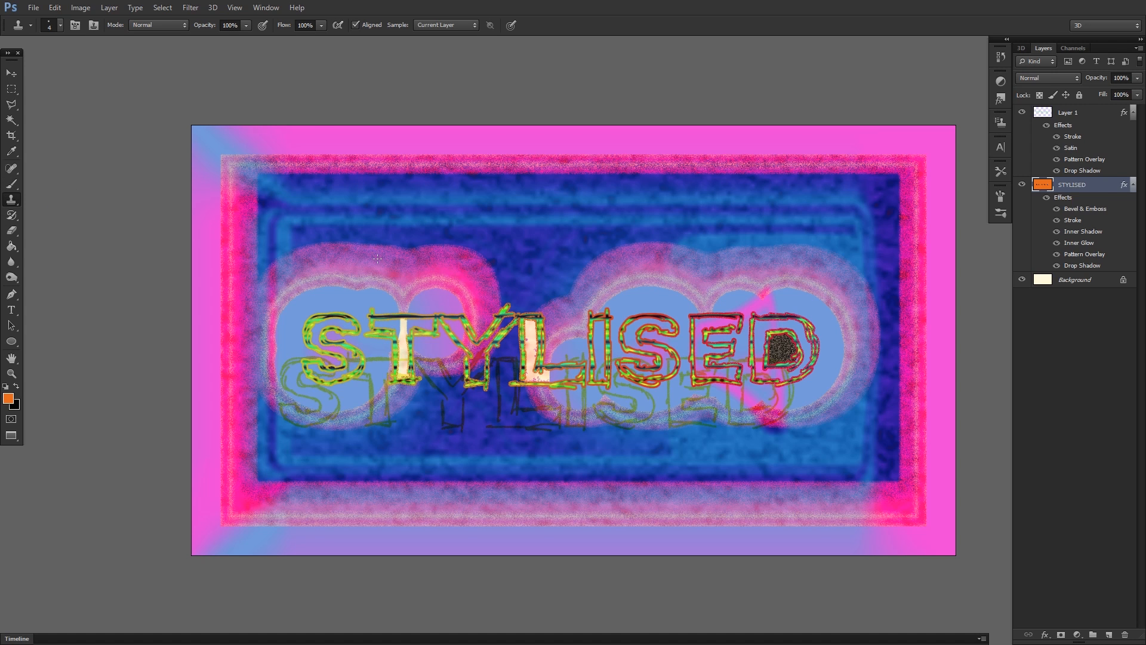
pyautogui.click(390, 218)
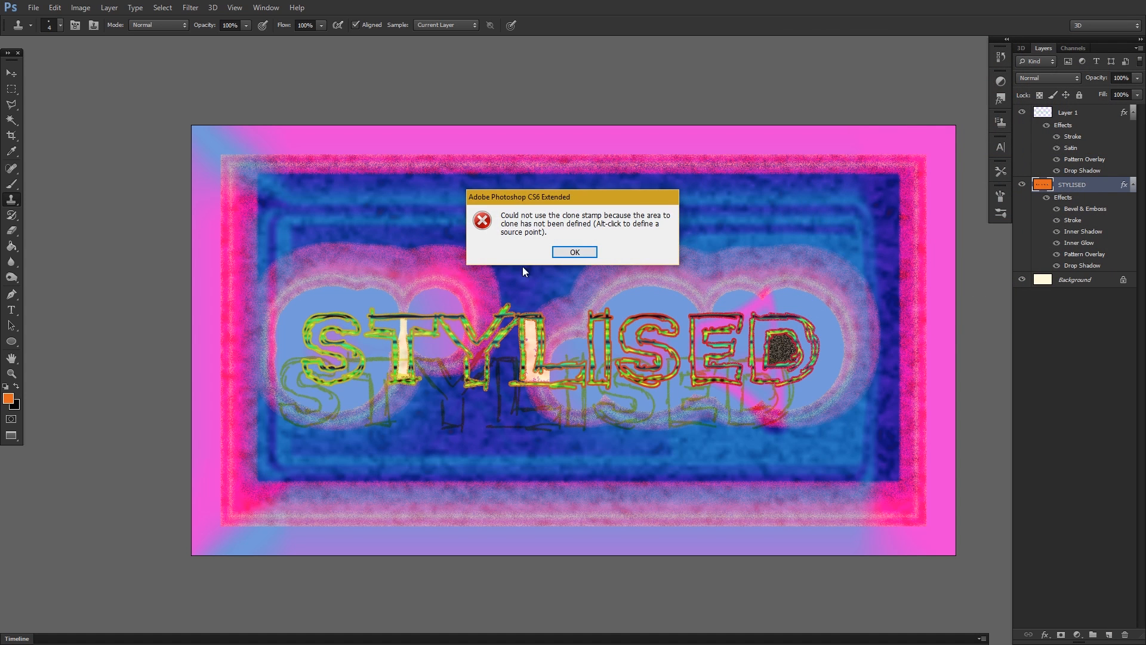
pyautogui.click(579, 251)
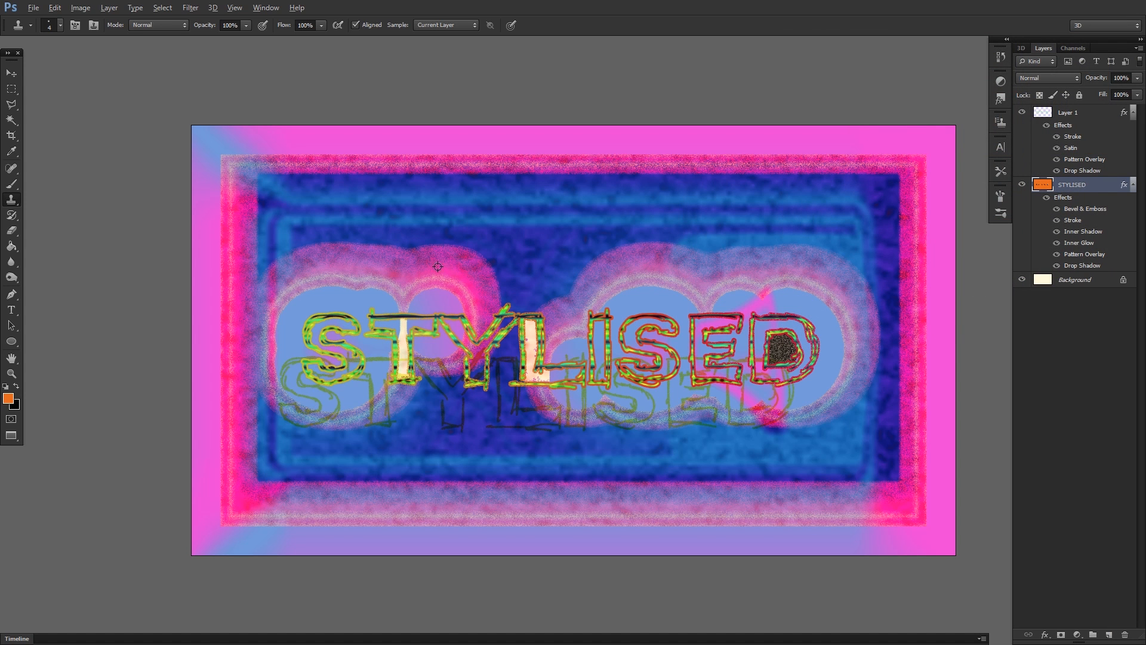
pyautogui.press('alt')
pyautogui.moveTo(701, 251); pyautogui.dragTo(698, 276)
pyautogui.moveTo(731, 253); pyautogui.dragTo(722, 265)
pyautogui.moveTo(445, 273); pyautogui.dragTo(504, 307)
# Write HG WELLS with the History Brush just above the outlined word on the STYLISED layer.
pyautogui.click(12, 215)
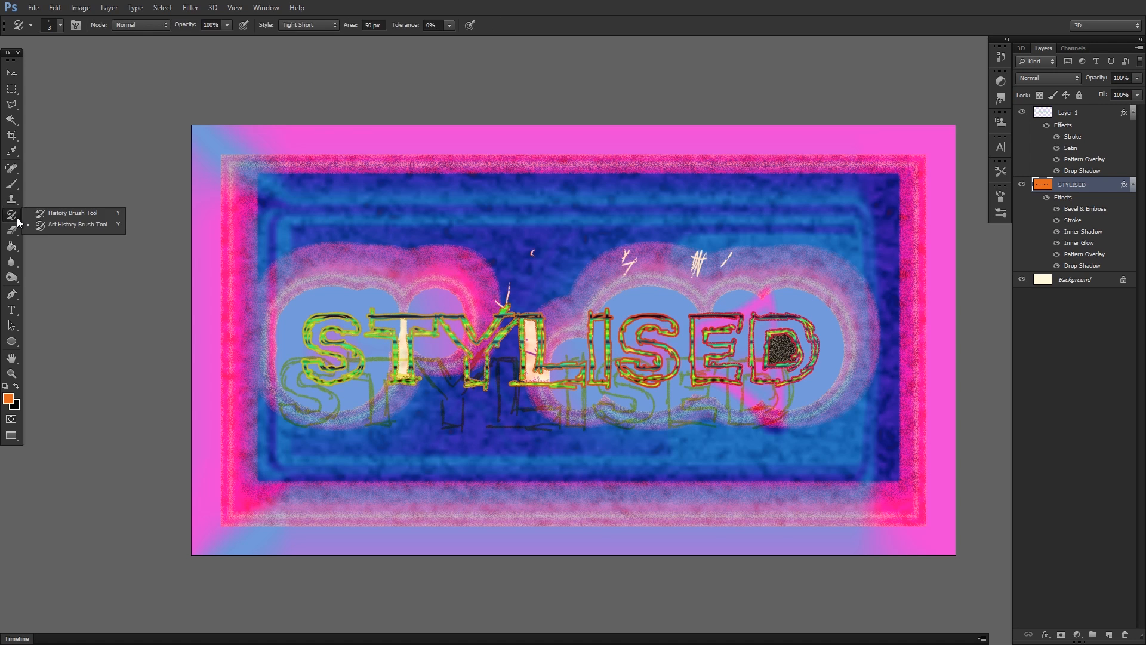
pyautogui.click(65, 213)
pyautogui.moveTo(386, 259)
pyautogui.mouseDown()
pyautogui.moveTo(410, 273)
pyautogui.moveTo(393, 268)
pyautogui.moveTo(434, 233)
pyautogui.mouseUp()
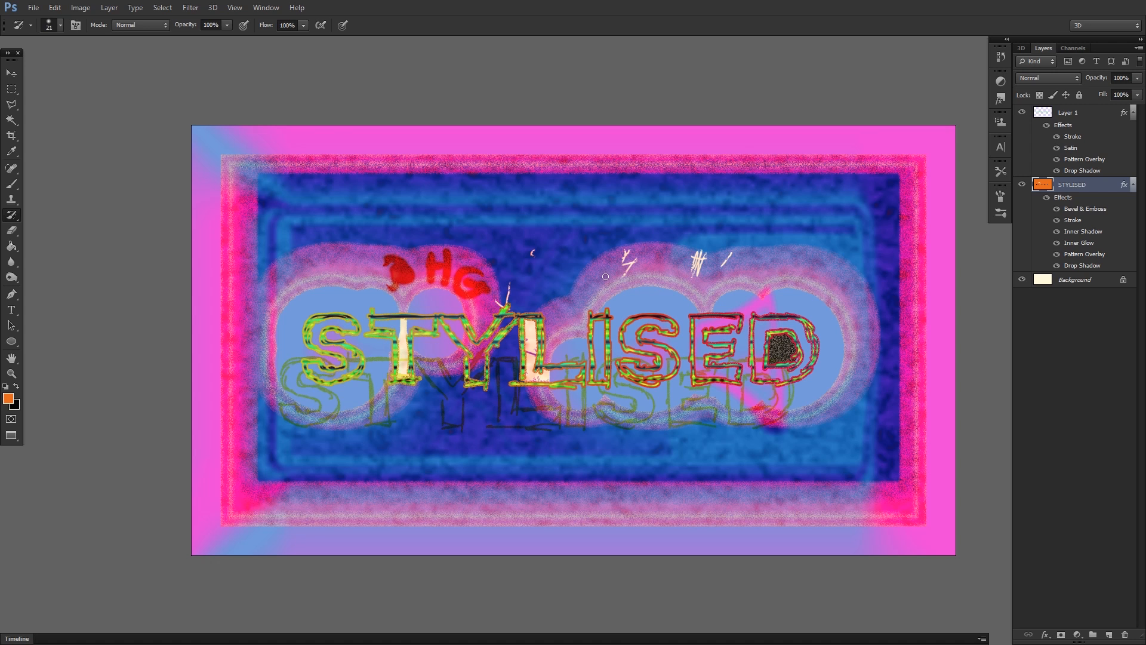
pyautogui.moveTo(612, 287); pyautogui.dragTo(606, 270)
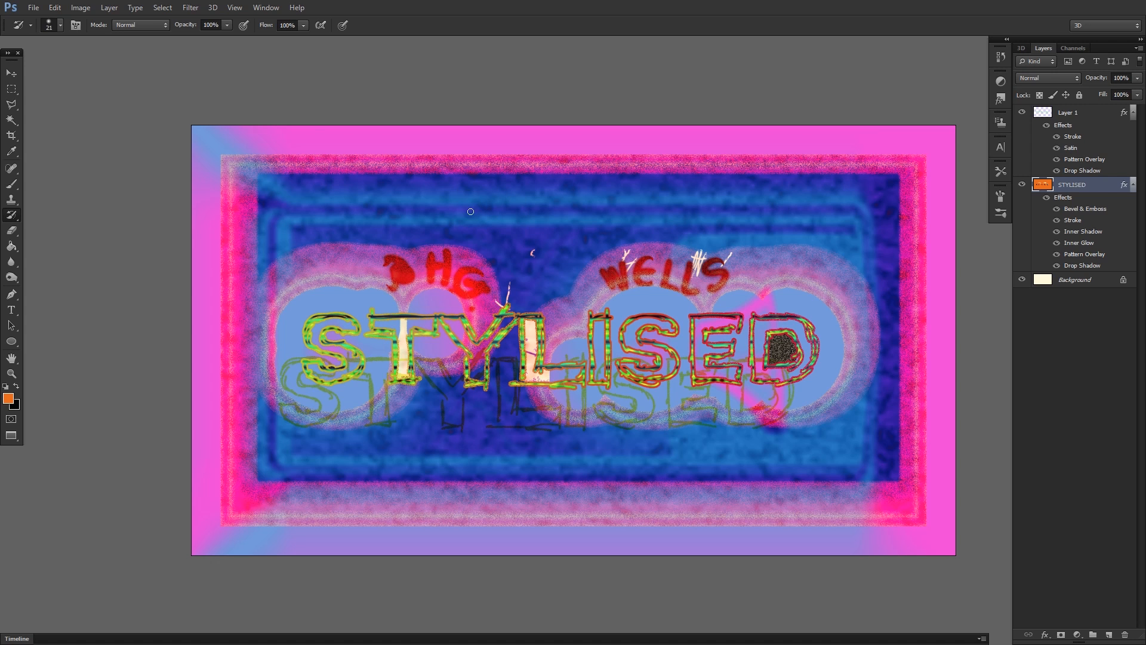
# Write HELL IS REAL with the History Brush across the upper part of the blue area.
pyautogui.moveTo(468, 206); pyautogui.dragTo(468, 192)
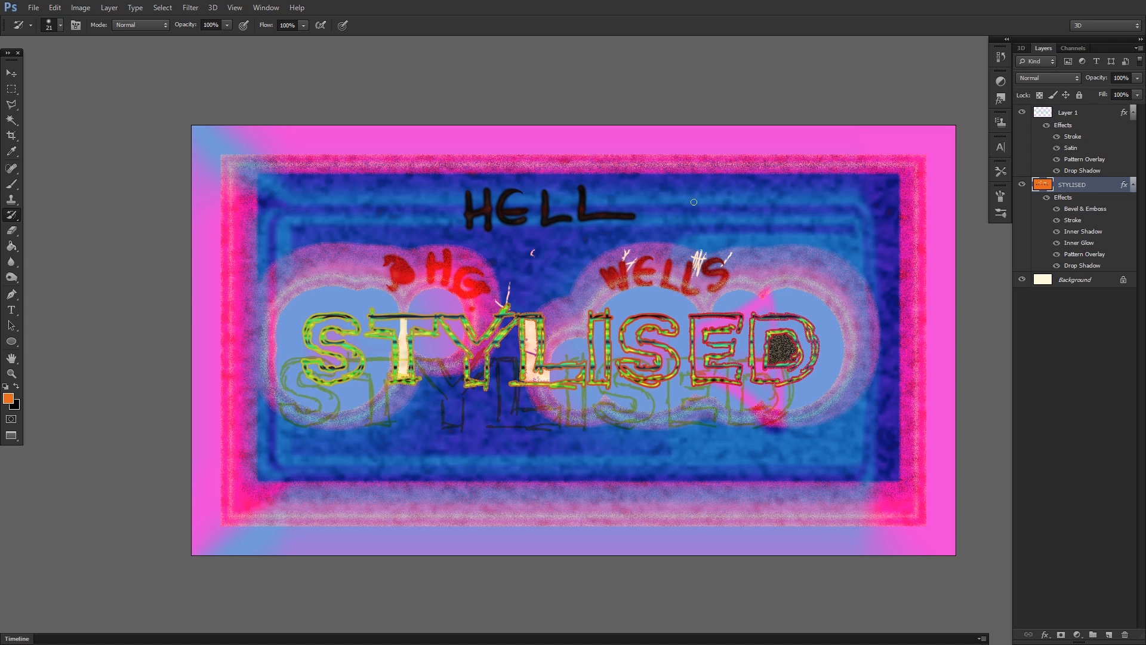
pyautogui.moveTo(685, 190); pyautogui.dragTo(688, 214)
pyautogui.moveTo(731, 190); pyautogui.dragTo(714, 213)
pyautogui.moveTo(778, 190); pyautogui.dragTo(774, 213)
pyautogui.moveTo(771, 189); pyautogui.dragTo(797, 214)
pyautogui.moveTo(816, 190); pyautogui.dragTo(816, 214)
pyautogui.moveTo(804, 203); pyautogui.dragTo(817, 203)
pyautogui.moveTo(821, 214); pyautogui.dragTo(889, 219)
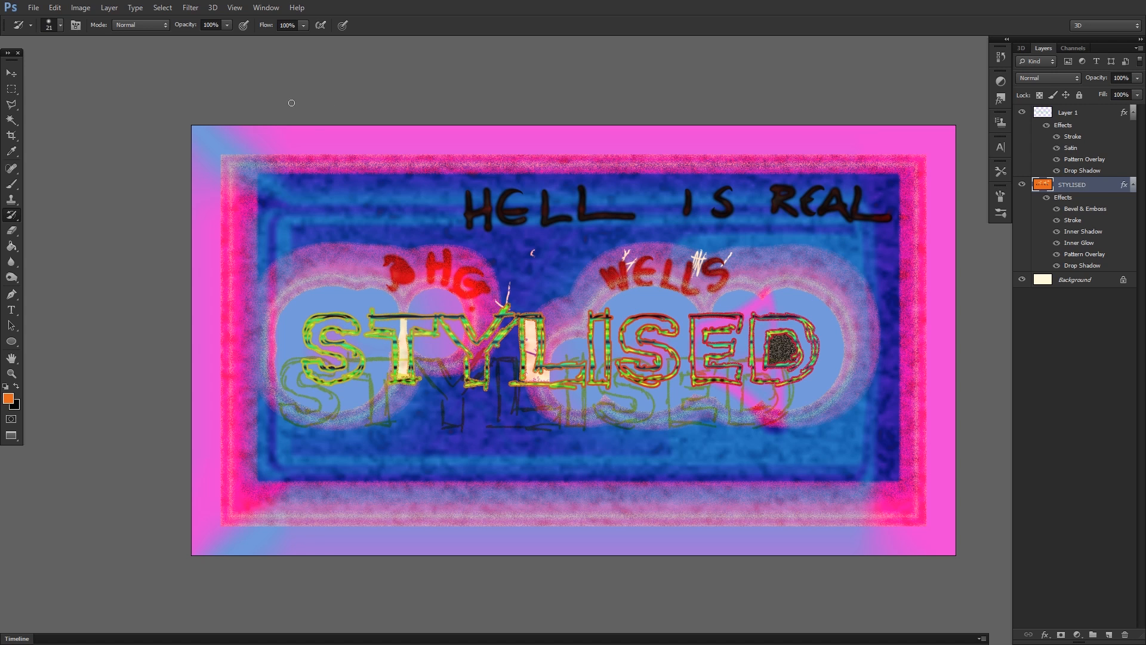
# Sharpen the STYLISED layer over and above the outlined letters, reducing the Sharpen Tool's brush from 2680 px to 391 px.
pyautogui.click(12, 246)
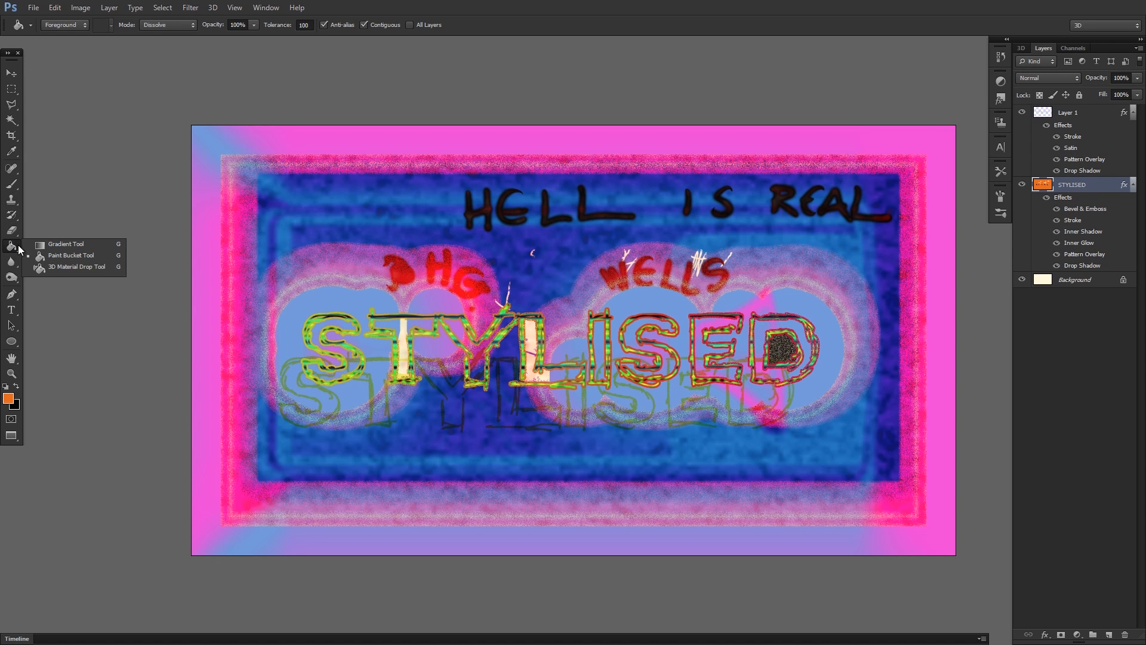
pyautogui.click(14, 234)
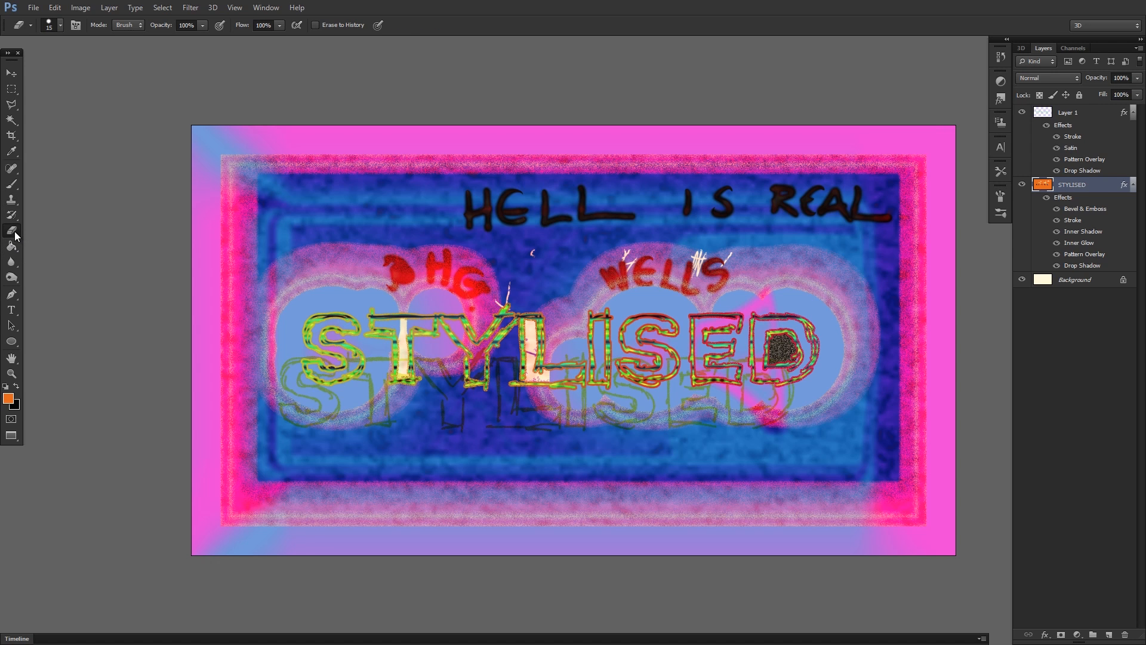
pyautogui.click(12, 262)
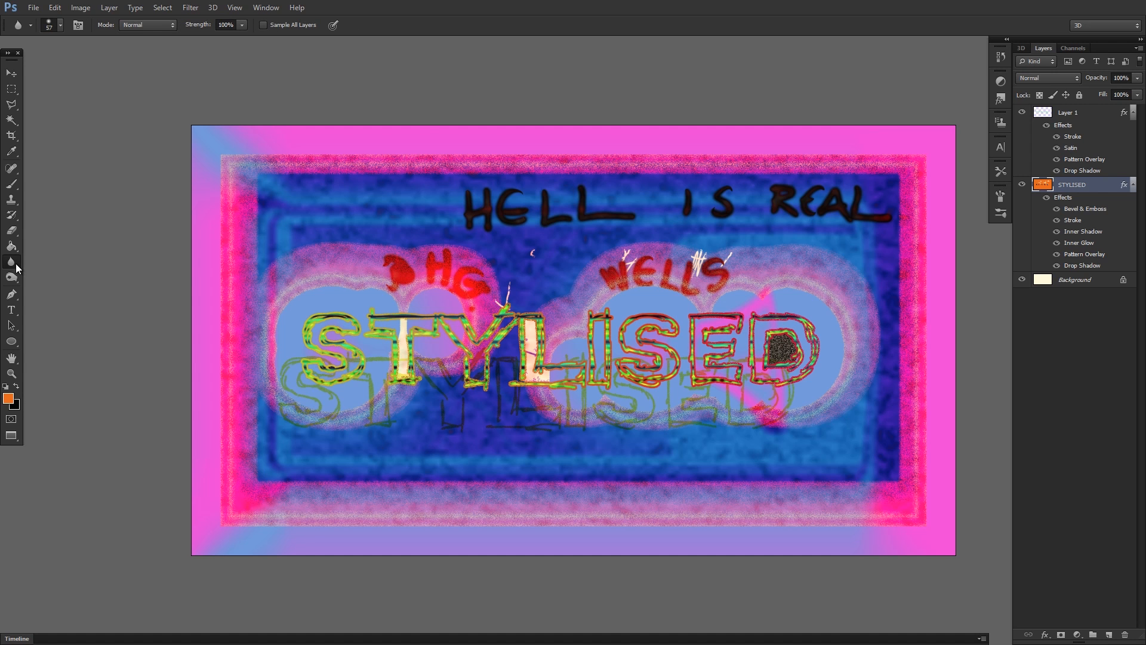
pyautogui.rightClick(20, 265)
pyautogui.click(33, 272)
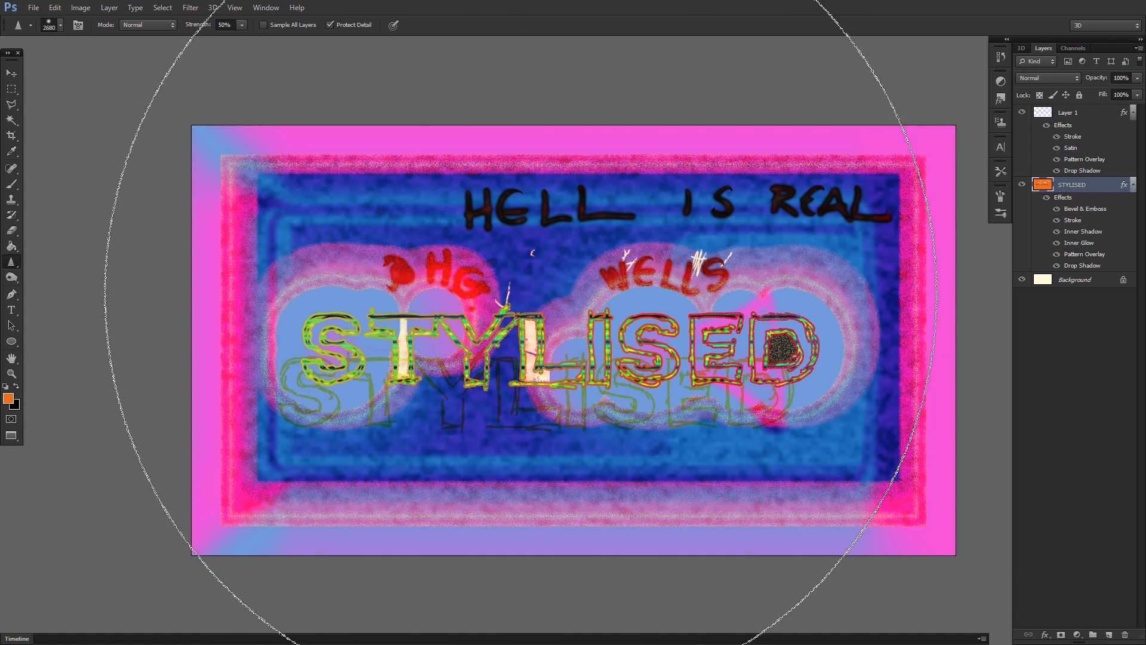
pyautogui.rightClick(544, 251)
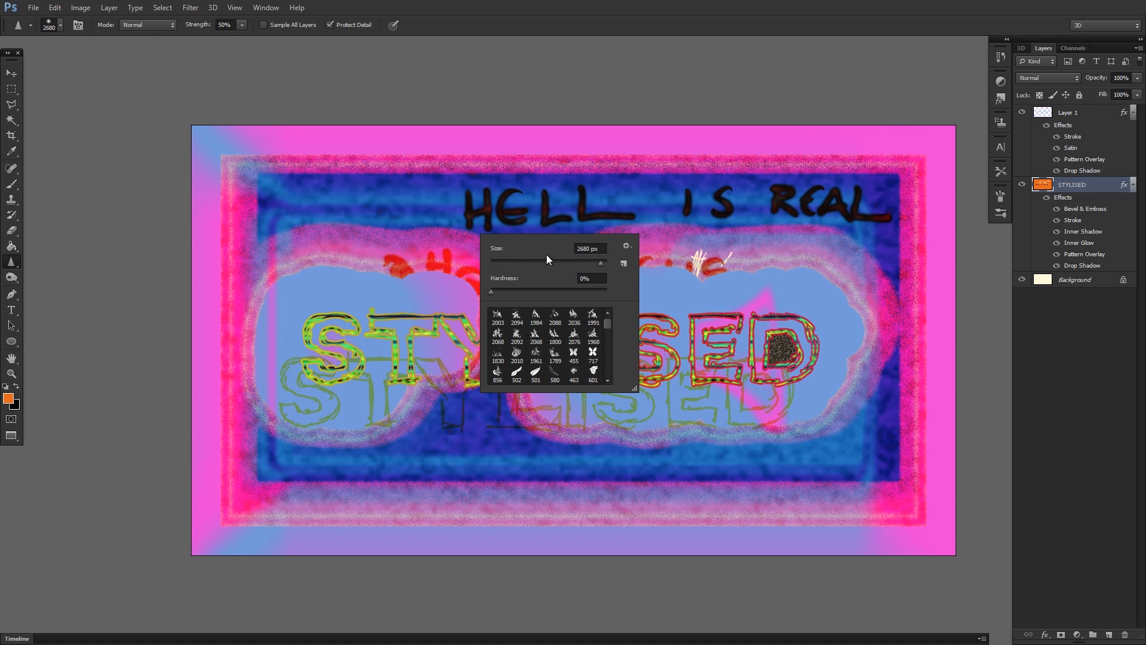
pyautogui.moveTo(592, 261); pyautogui.dragTo(590, 262)
pyautogui.moveTo(357, 227)
pyautogui.mouseDown()
pyautogui.moveTo(354, 217)
pyautogui.moveTo(370, 223)
pyautogui.mouseUp()
pyautogui.moveTo(645, 249); pyautogui.dragTo(643, 237)
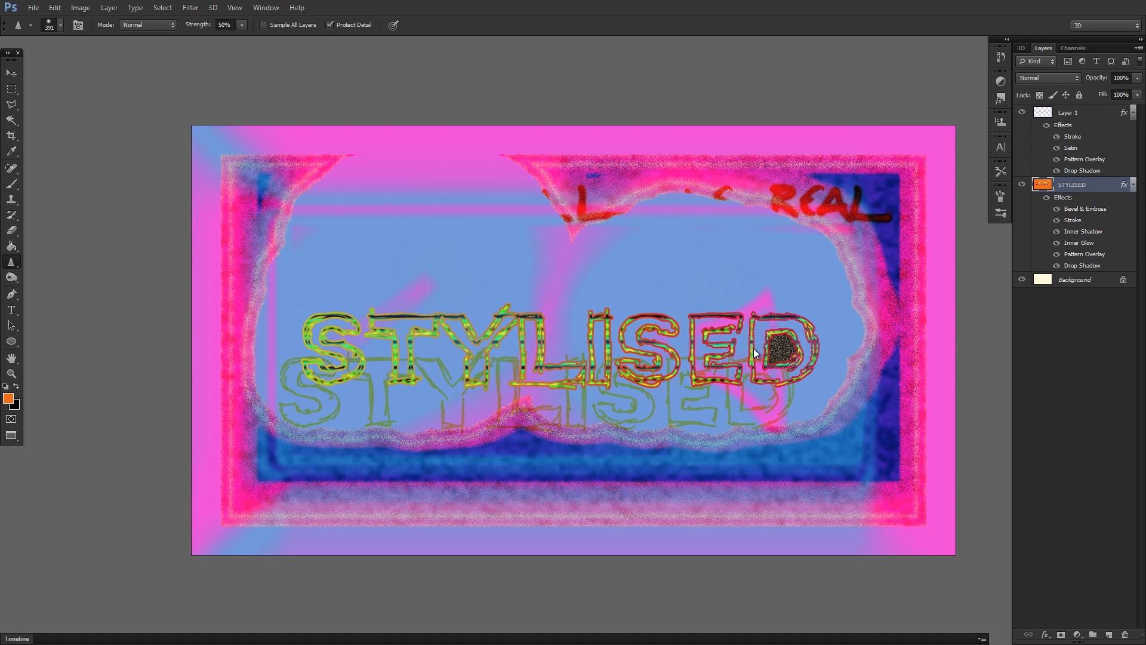
pyautogui.click(11, 340)
pyautogui.click(11, 278)
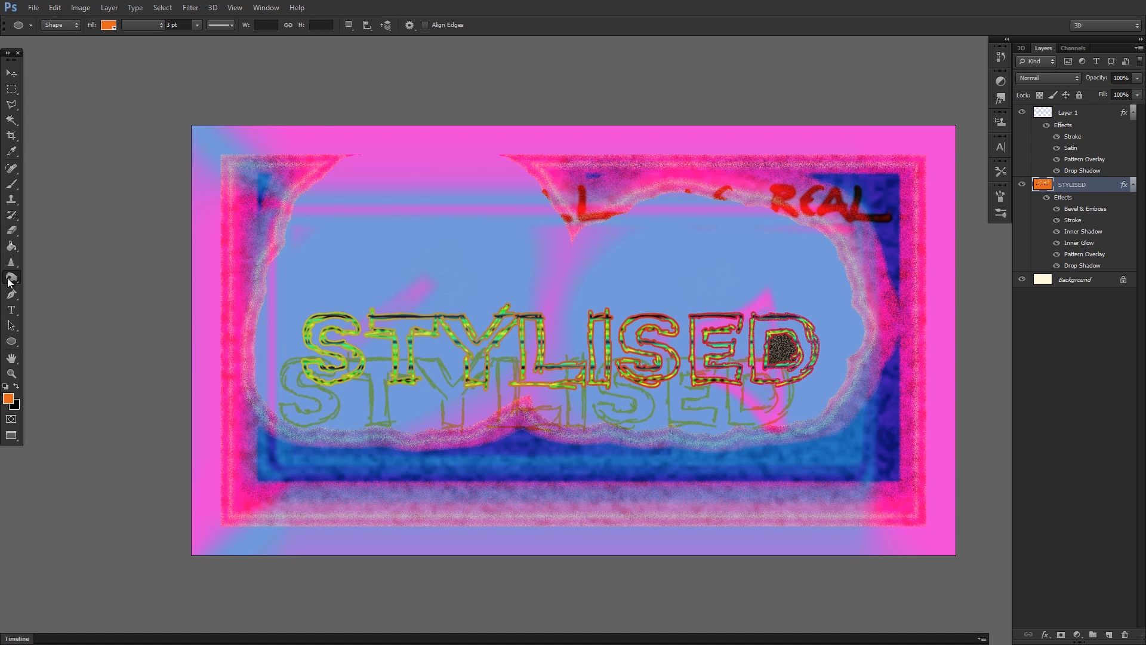
pyautogui.rightClick(9, 283)
pyautogui.click(42, 301)
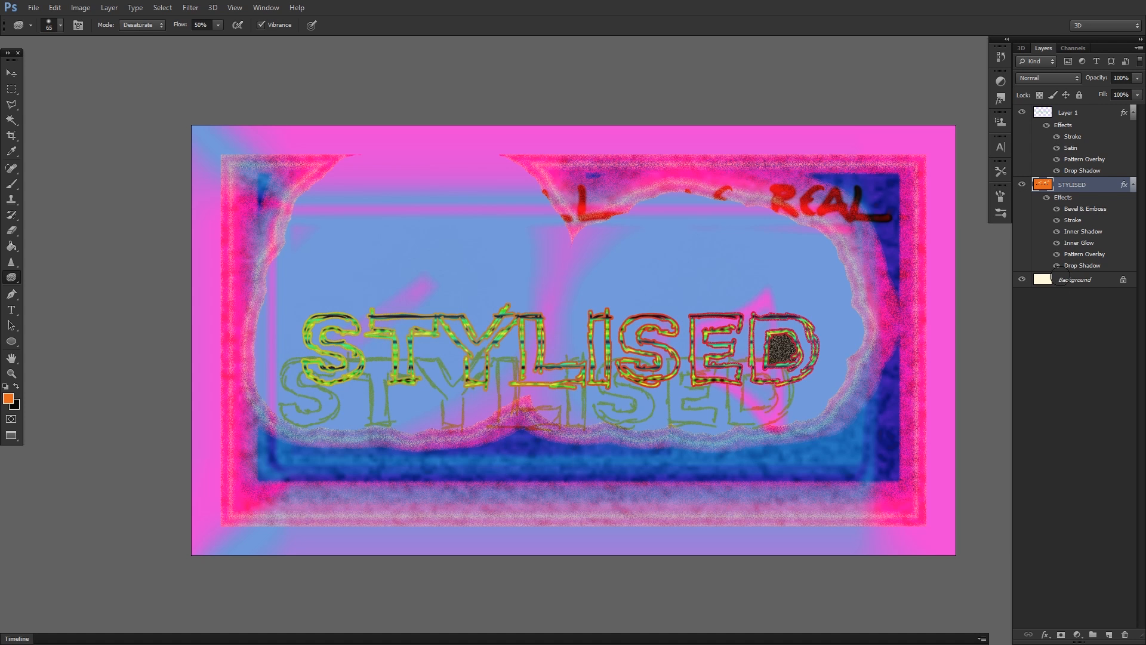
# On Layer 1, scribble with the Brush inside the outlined D and write S, H, E and S above the second half of the word.
pyautogui.click(1050, 114)
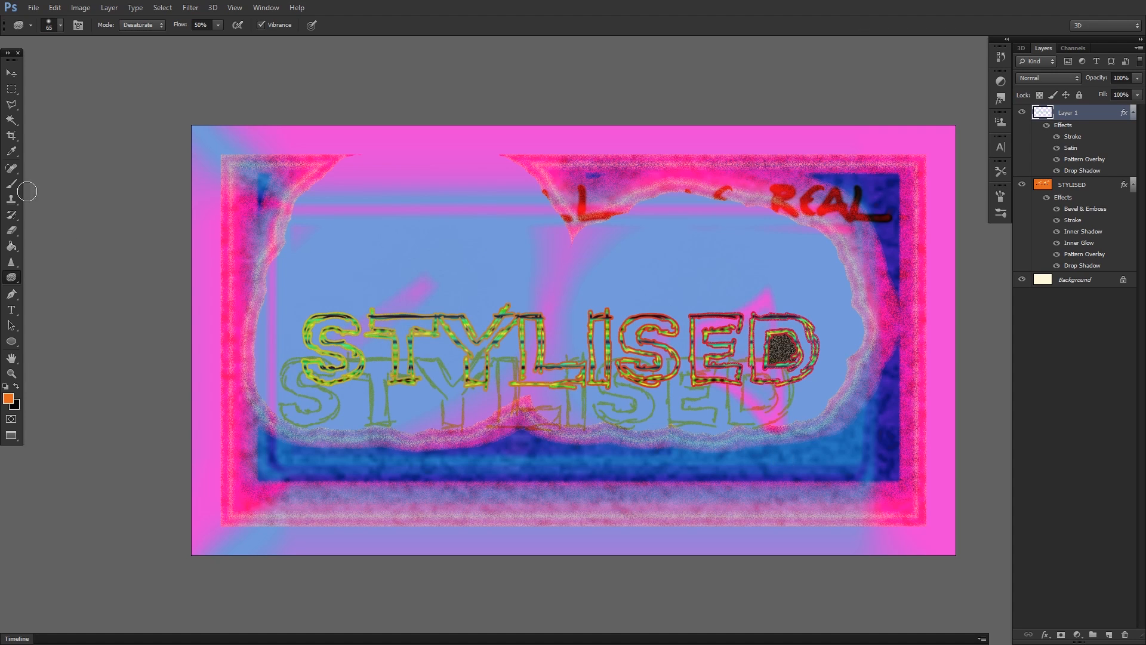
pyautogui.click(17, 186)
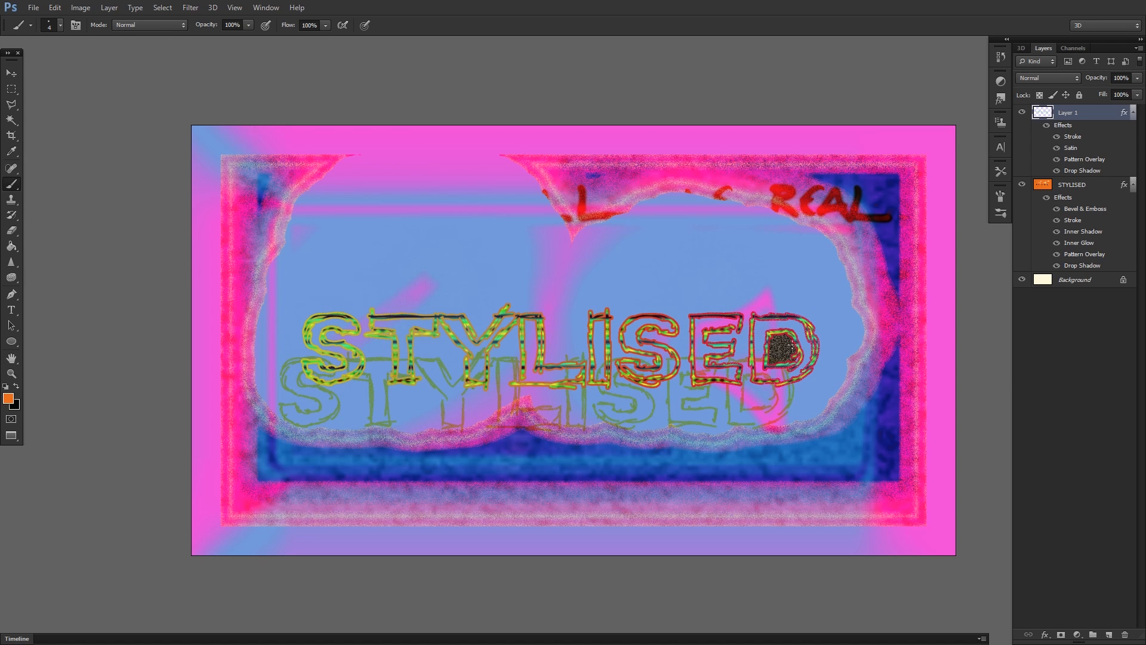
pyautogui.moveTo(767, 340); pyautogui.dragTo(782, 352)
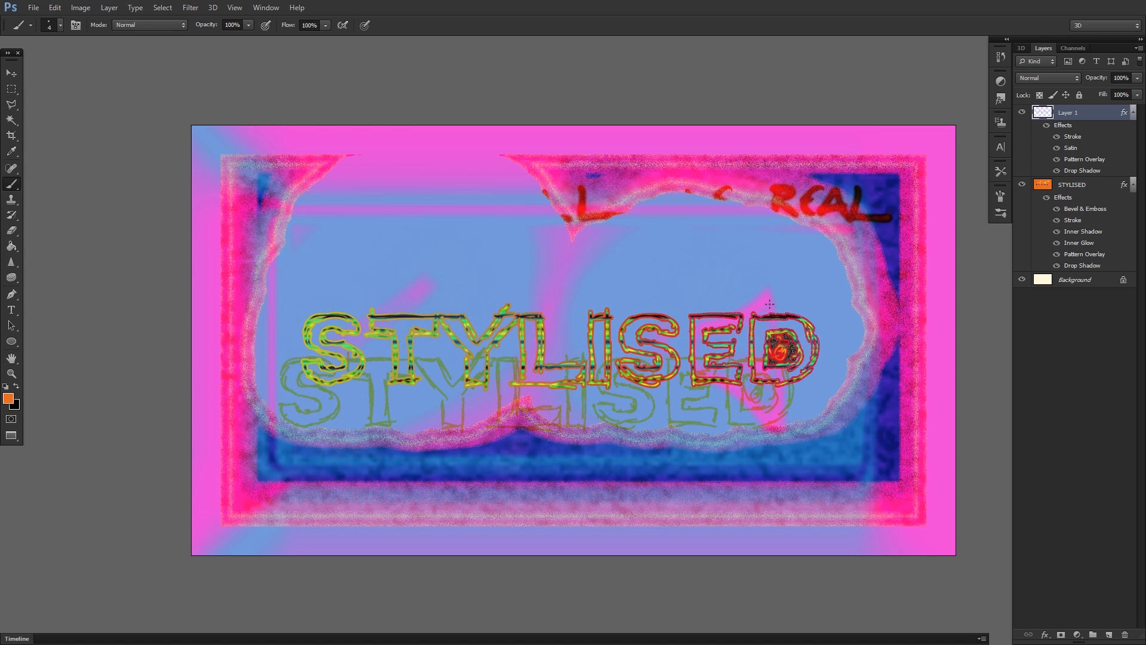
pyautogui.moveTo(753, 266)
pyautogui.mouseDown()
pyautogui.moveTo(701, 281)
pyautogui.moveTo(717, 268)
pyautogui.mouseUp()
pyautogui.moveTo(717, 249); pyautogui.dragTo(713, 284)
pyautogui.moveTo(662, 257)
pyautogui.mouseDown()
pyautogui.moveTo(659, 289)
pyautogui.moveTo(664, 274)
pyautogui.mouseUp()
pyautogui.moveTo(578, 261)
pyautogui.mouseDown()
pyautogui.moveTo(571, 255)
pyautogui.moveTo(557, 299)
pyautogui.mouseUp()
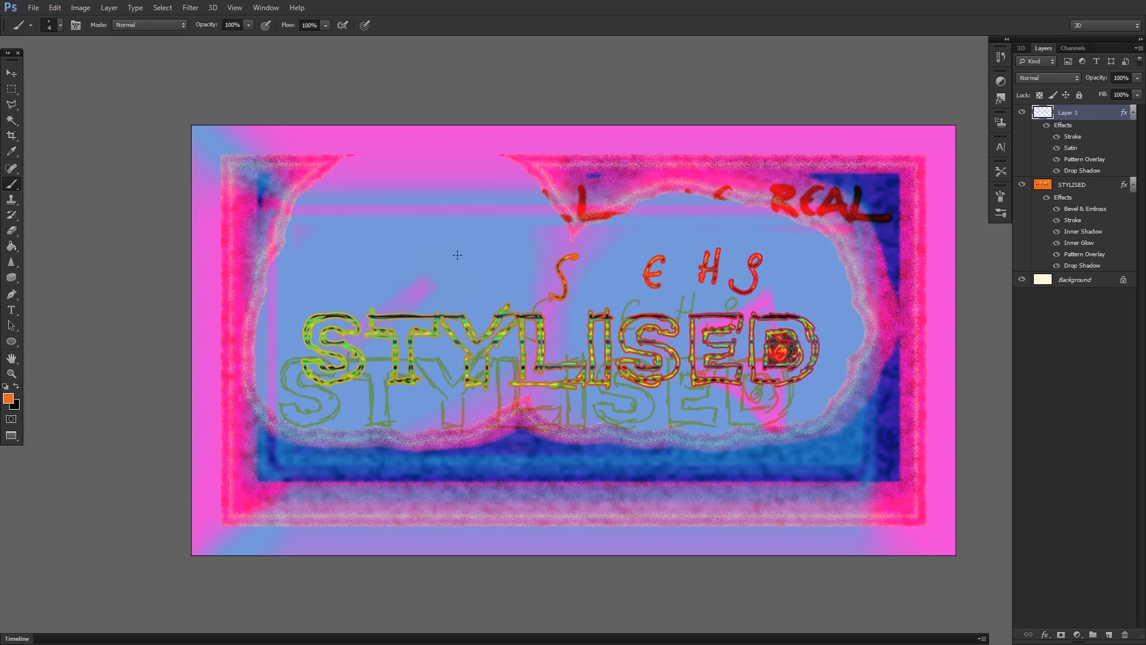
# Write scattered letters R, U, Q, W, J and P with the Brush above the outlined word on Layer 1.
pyautogui.moveTo(443, 226); pyautogui.dragTo(441, 258)
pyautogui.moveTo(443, 224); pyautogui.dragTo(459, 254)
pyautogui.moveTo(317, 257)
pyautogui.mouseDown()
pyautogui.moveTo(324, 290)
pyautogui.moveTo(344, 271)
pyautogui.mouseUp()
pyautogui.moveTo(497, 290); pyautogui.dragTo(498, 277)
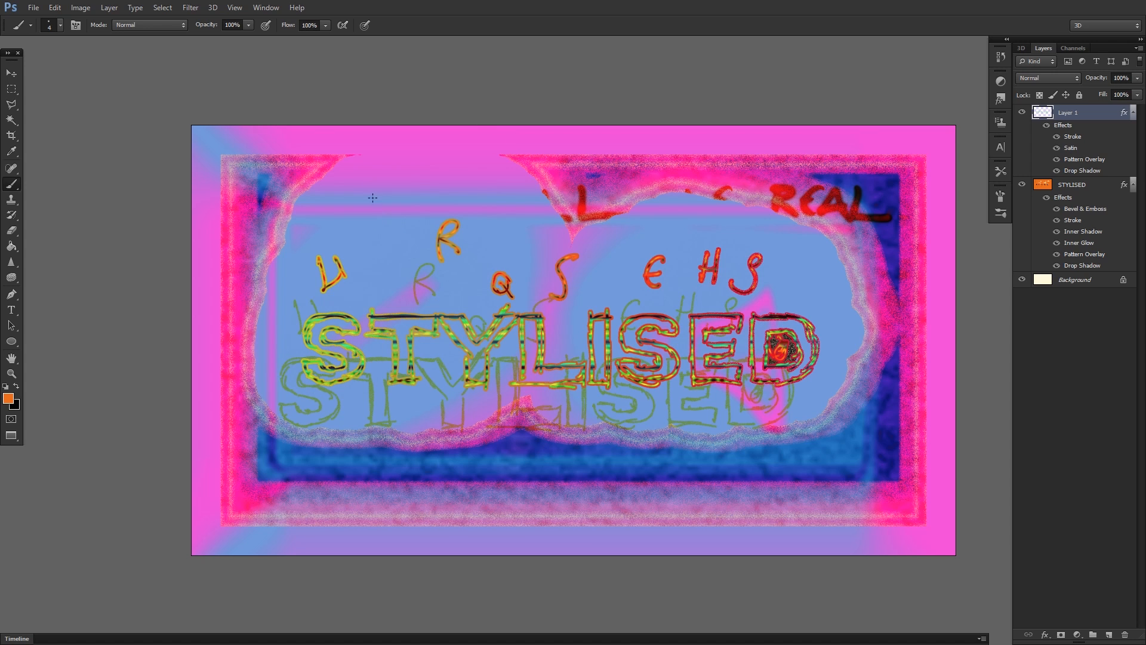
pyautogui.moveTo(352, 179)
pyautogui.mouseDown()
pyautogui.moveTo(362, 202)
pyautogui.moveTo(389, 176)
pyautogui.mouseUp()
pyautogui.moveTo(690, 212)
pyautogui.mouseDown()
pyautogui.moveTo(667, 220)
pyautogui.moveTo(699, 204)
pyautogui.mouseUp()
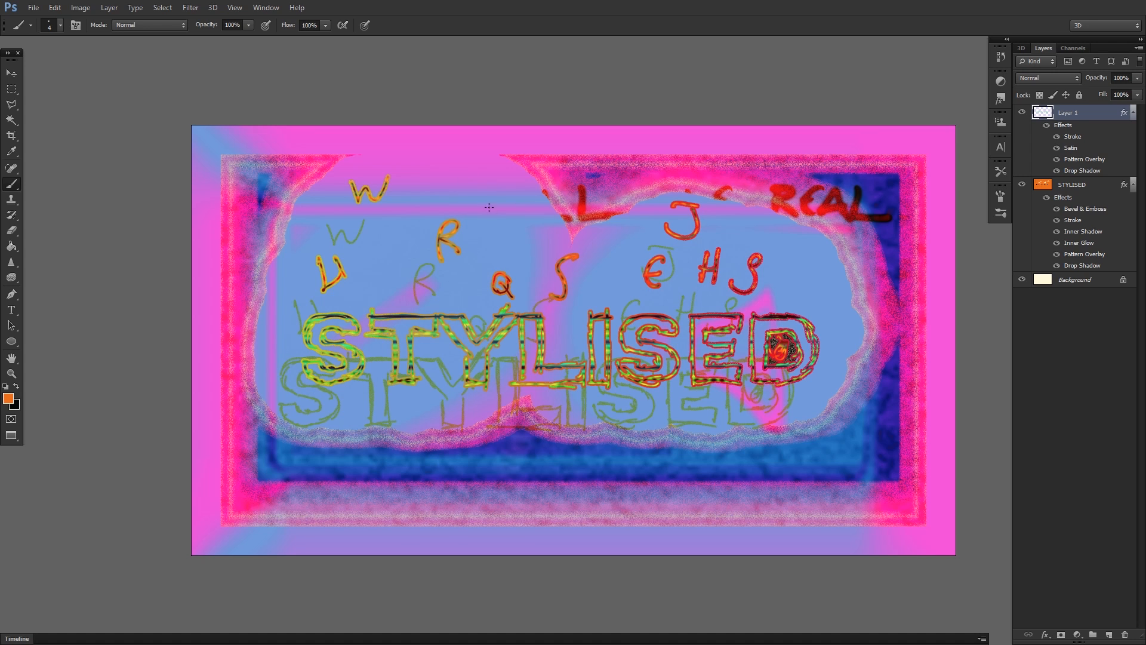
pyautogui.moveTo(486, 185)
pyautogui.mouseDown()
pyautogui.moveTo(488, 212)
pyautogui.moveTo(488, 198)
pyautogui.mouseUp()
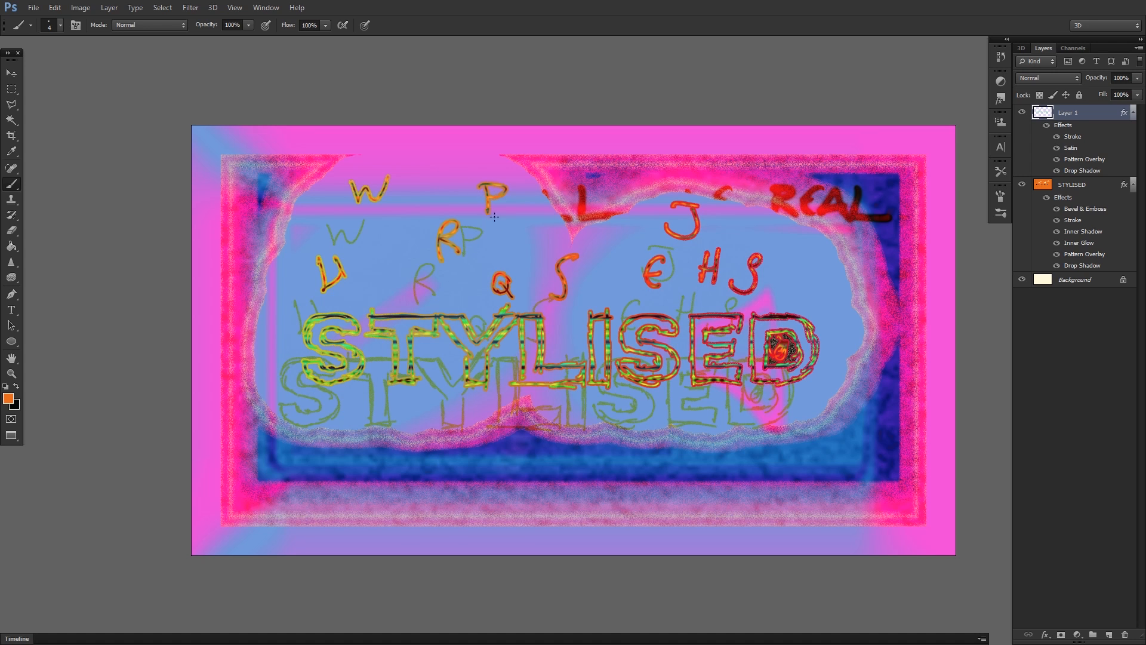
# Write two 9s, an r and an s with the Brush just below the outlined word on Layer 1.
pyautogui.moveTo(688, 399); pyautogui.dragTo(680, 429)
pyautogui.moveTo(750, 393); pyautogui.dragTo(746, 420)
pyautogui.moveTo(424, 419); pyautogui.dragTo(440, 400)
pyautogui.moveTo(362, 406); pyautogui.dragTo(342, 423)
# Brush the words "the after" above the outlined T, add scattered marks around the upper letters, and fill in letters between the S and E.
pyautogui.moveTo(362, 265)
pyautogui.mouseDown()
pyautogui.moveTo(378, 263)
pyautogui.moveTo(373, 275)
pyautogui.mouseUp()
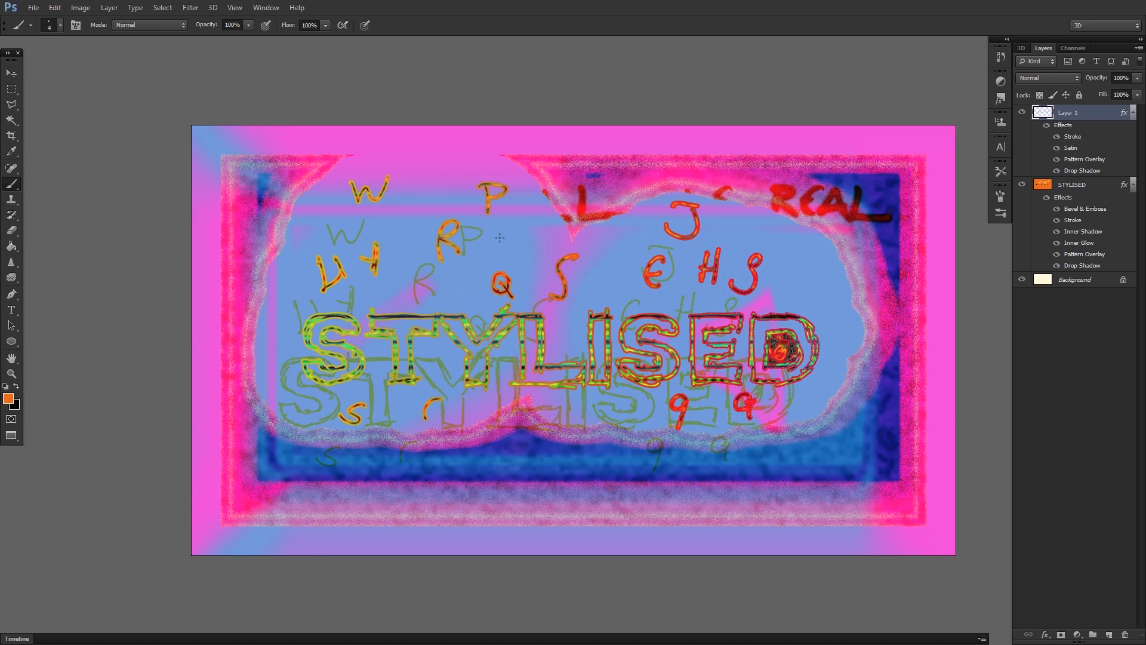
pyautogui.moveTo(380, 256)
pyautogui.mouseDown()
pyautogui.moveTo(412, 276)
pyautogui.moveTo(392, 300)
pyautogui.moveTo(471, 293)
pyautogui.mouseUp()
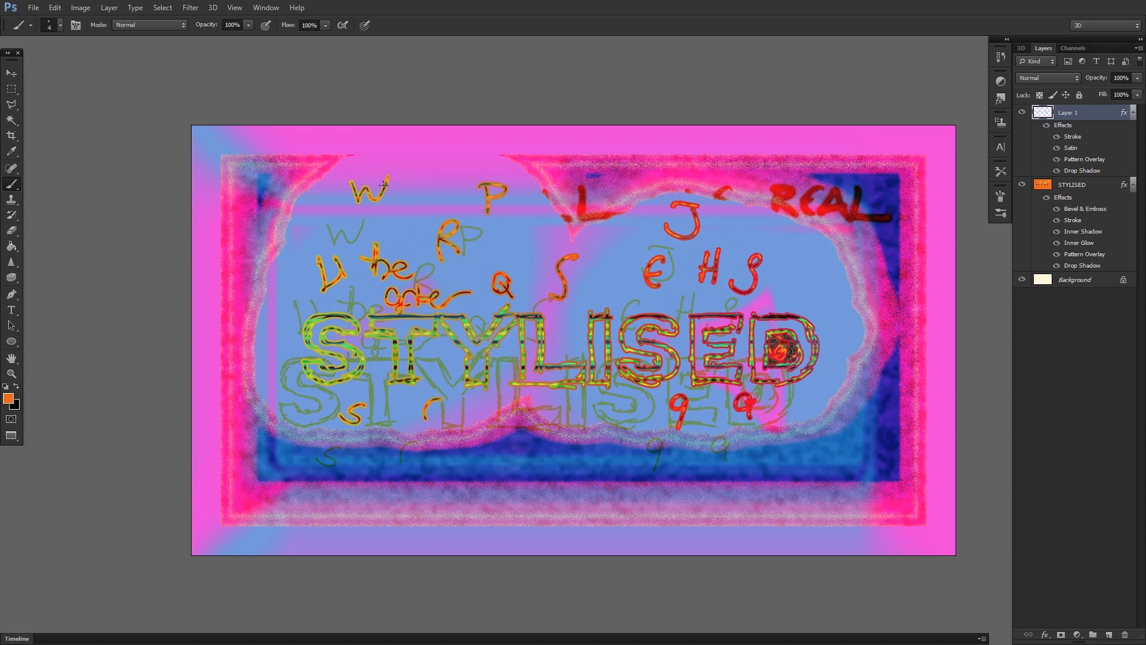
pyautogui.moveTo(435, 219)
pyautogui.mouseDown()
pyautogui.moveTo(459, 235)
pyautogui.moveTo(433, 225)
pyautogui.mouseUp()
pyautogui.moveTo(310, 204)
pyautogui.mouseDown()
pyautogui.moveTo(343, 236)
pyautogui.moveTo(323, 235)
pyautogui.mouseUp()
pyautogui.moveTo(530, 238)
pyautogui.mouseDown()
pyautogui.moveTo(507, 246)
pyautogui.moveTo(528, 253)
pyautogui.mouseUp()
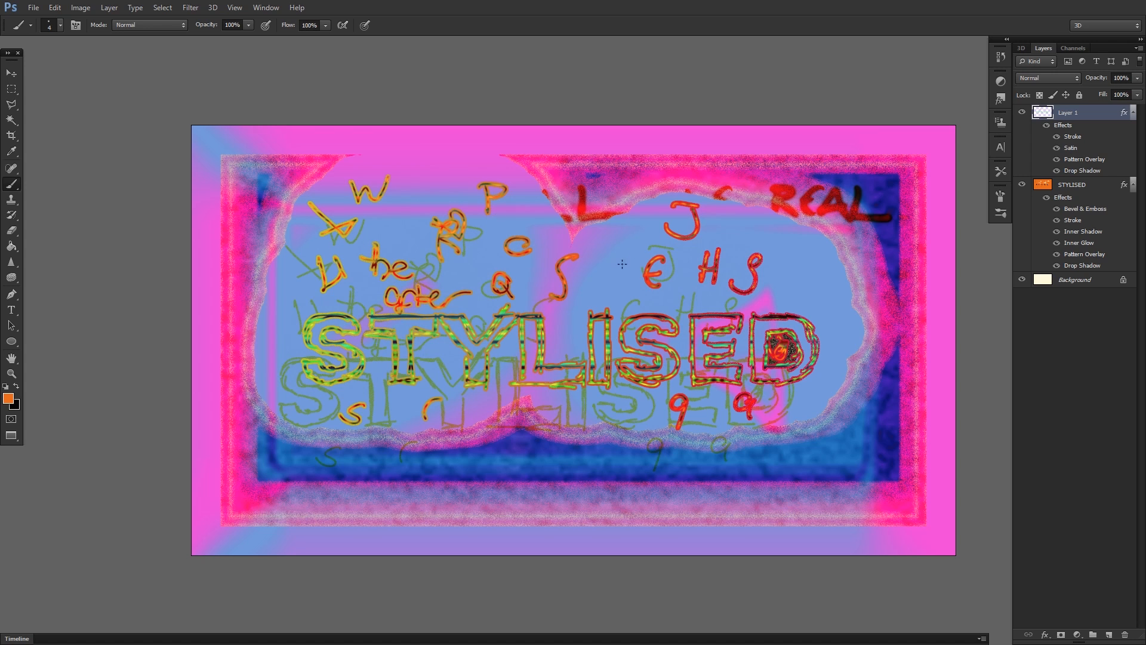
pyautogui.moveTo(576, 286)
pyautogui.mouseDown()
pyautogui.moveTo(586, 256)
pyautogui.moveTo(606, 274)
pyautogui.moveTo(626, 263)
pyautogui.moveTo(643, 303)
pyautogui.moveTo(635, 307)
pyautogui.moveTo(672, 314)
pyautogui.mouseUp()
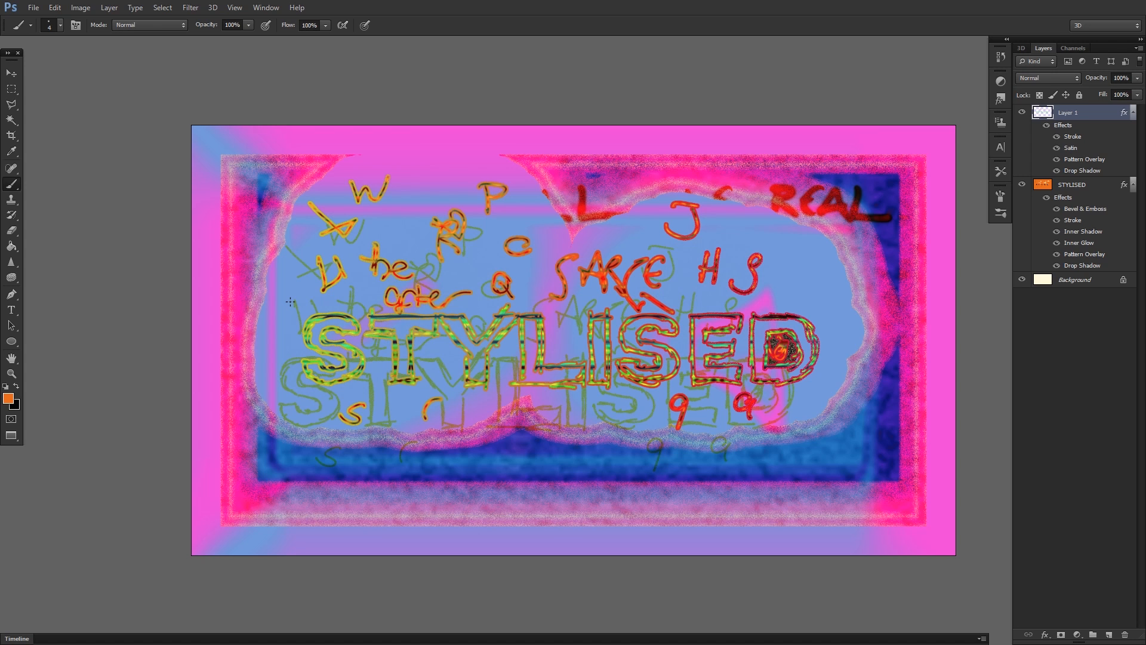